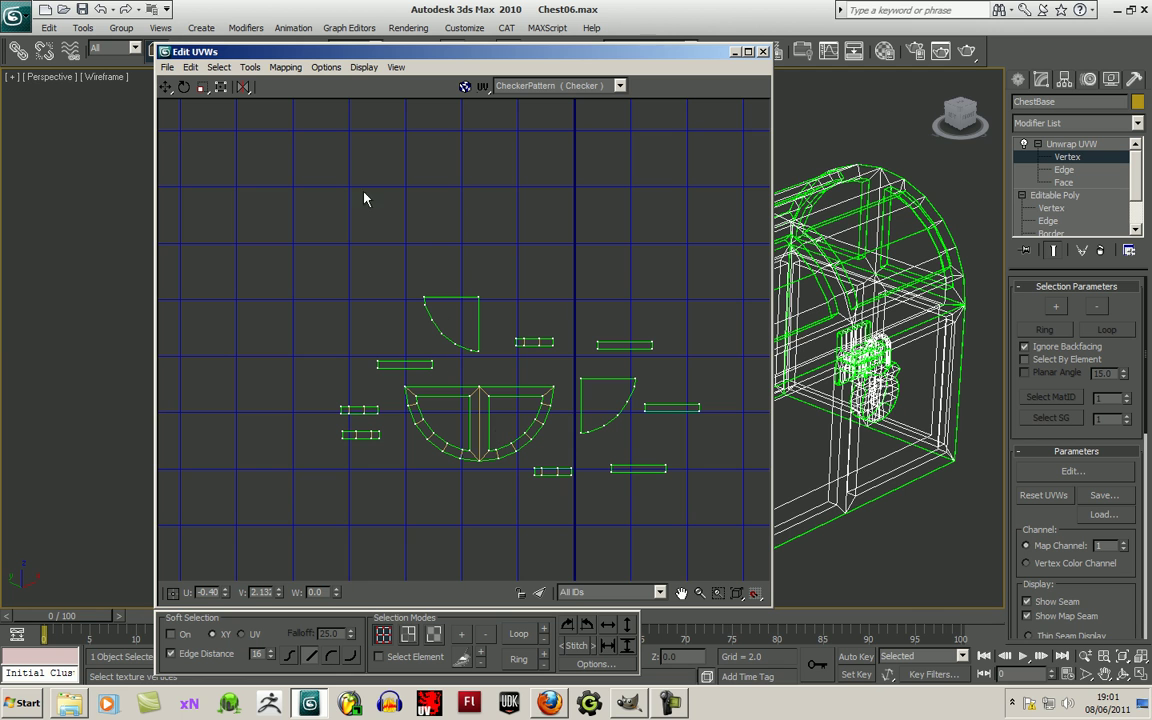
Step: Save the scene as Chest07.max
click(83, 12)
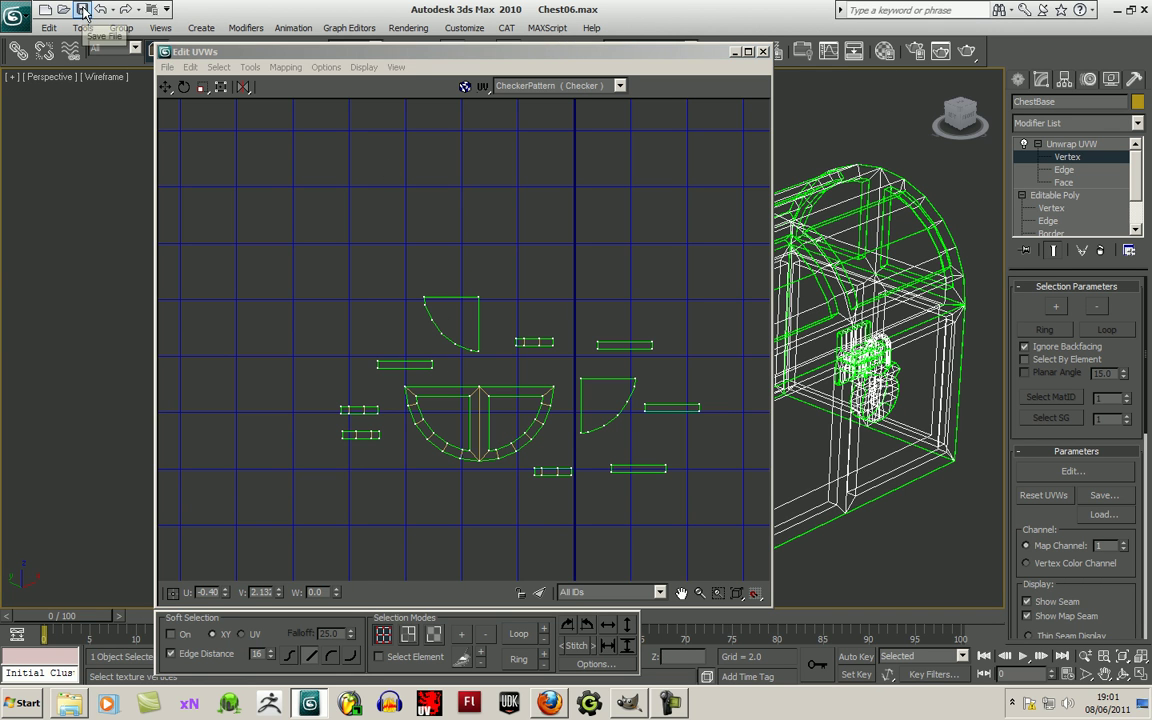
Step: Weld one long edge of the short strip below the half-circle UV shell to the lower inner rim of its right-hand arc
middle_drag(552, 310, 524, 238)
scroll(555, 371, up, 3)
middle_drag(489, 397, 541, 447)
scroll(540, 440, down, 2)
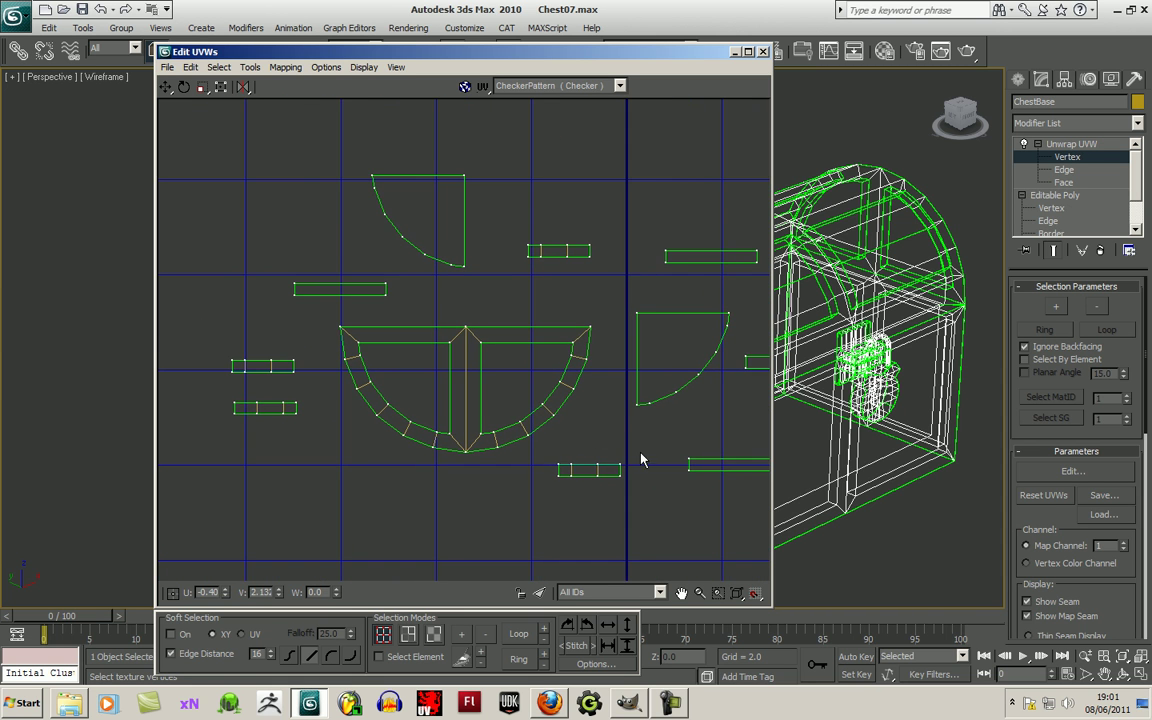
middle_drag(641, 460, 626, 457)
click(543, 463)
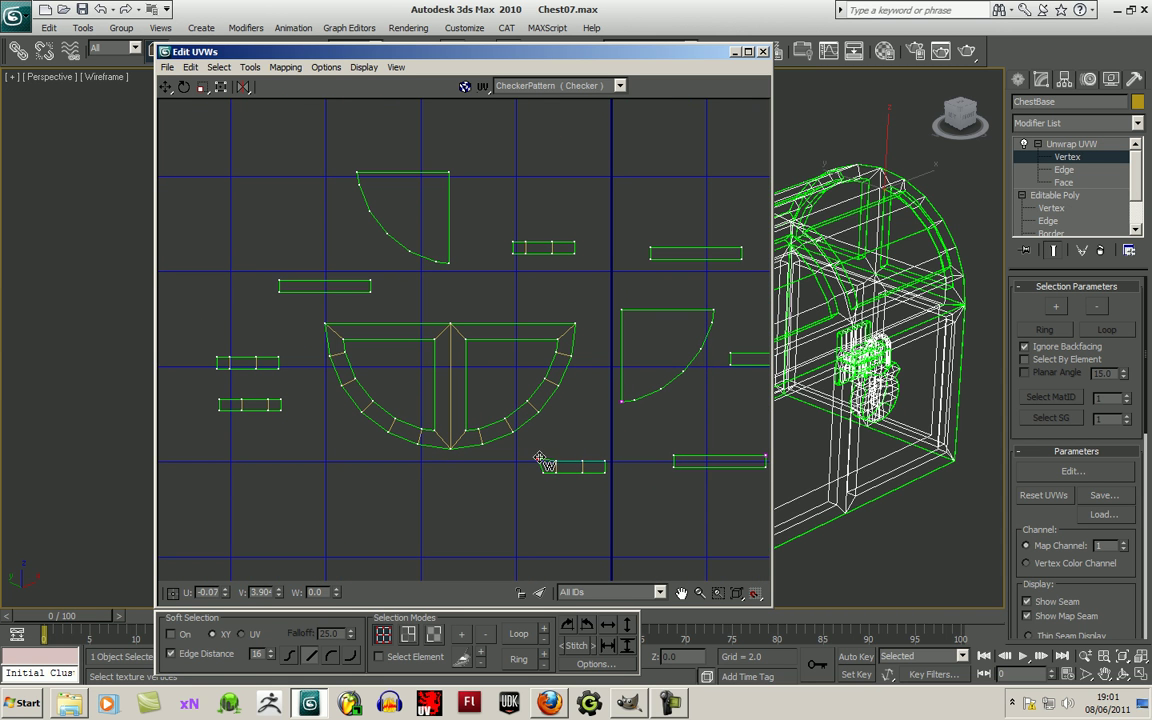
drag(543, 466, 480, 431)
scroll(566, 483, up, 2)
drag(597, 468, 466, 377)
Step: Place that strip's free vertices just inside the right-hand arc so they follow its inner rim
drag(634, 455, 491, 333)
drag(599, 448, 453, 355)
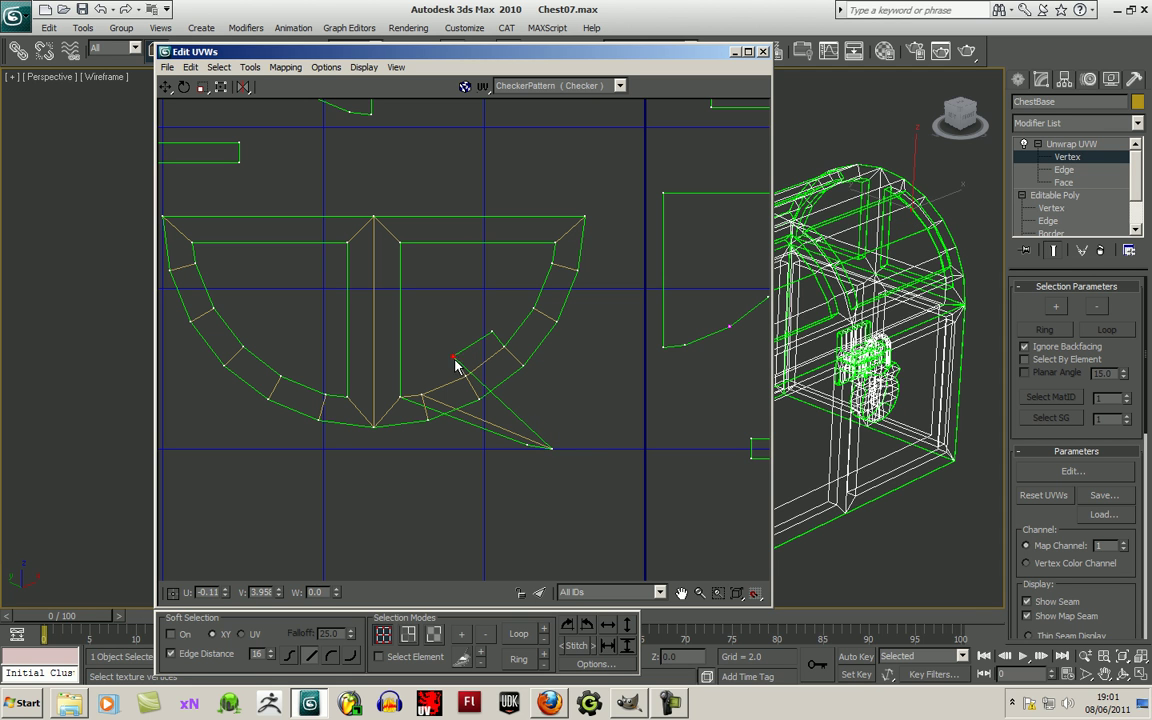
drag(555, 452, 425, 370)
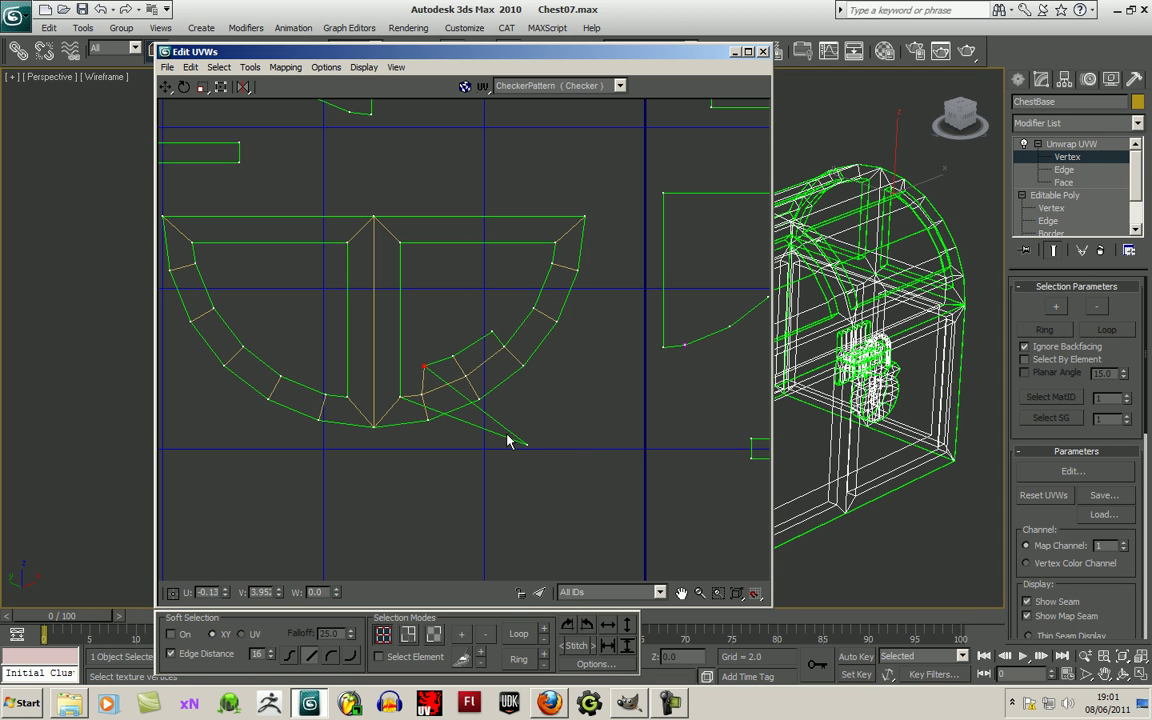
drag(527, 444, 431, 368)
scroll(420, 376, up, 3)
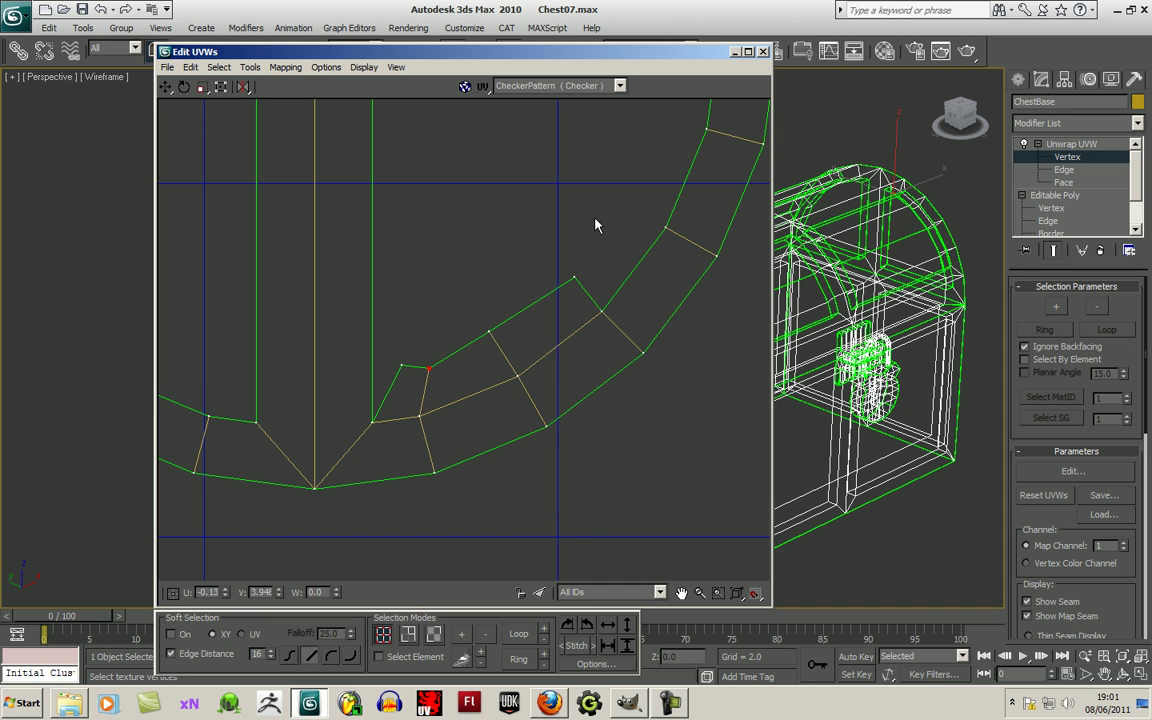
drag(491, 331, 498, 341)
Step: Attach the long strip at the lower right to the vertical inner edge of the half circle's right opening, with its free edge inside the opening
scroll(618, 347, down, 3)
middle_drag(659, 406, 517, 409)
scroll(694, 452, down, 4)
scroll(517, 409, up, 2)
drag(631, 422, 362, 270)
drag(752, 437, 362, 391)
drag(750, 421, 372, 371)
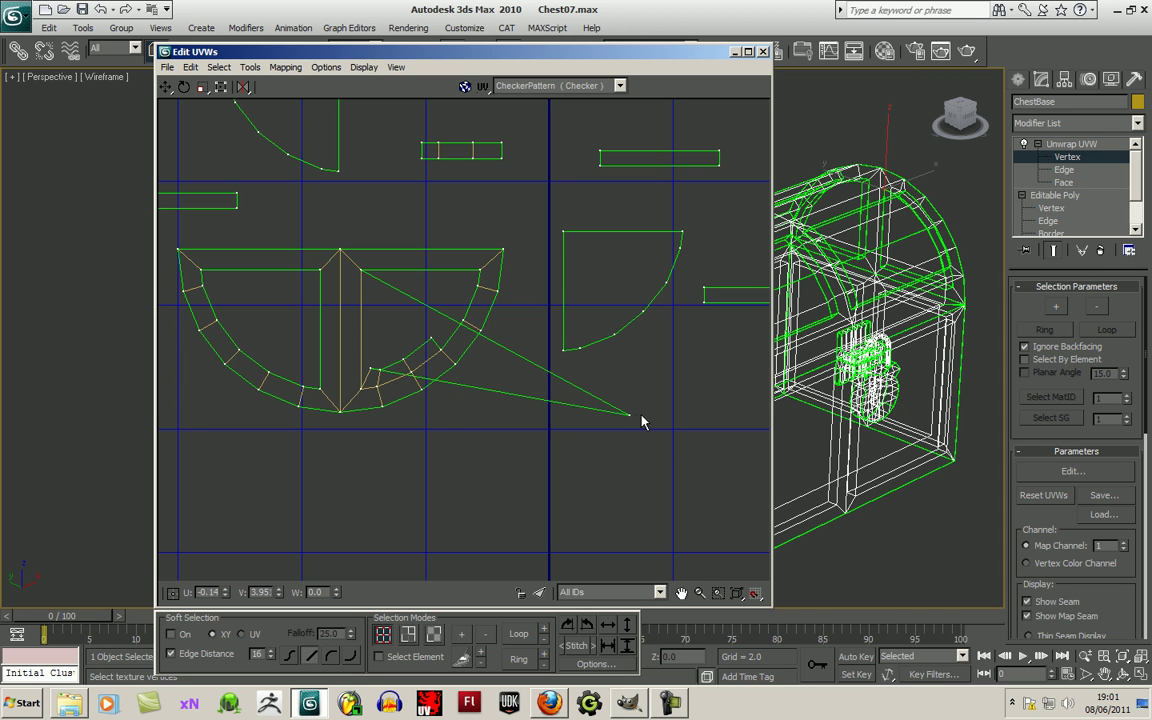
drag(628, 413, 372, 288)
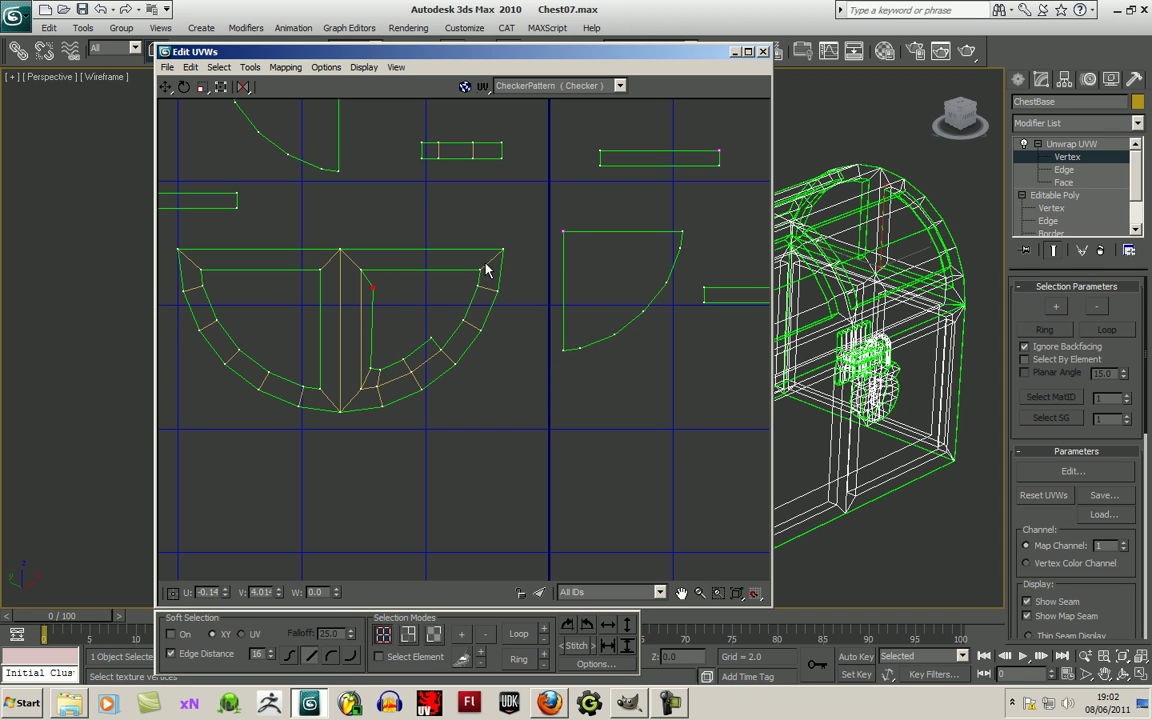
Step: Attach the long strip above the right-hand quarter-circle piece to the top inner edge of the right opening, joining it to the vertical strip
middle_drag(617, 284, 607, 373)
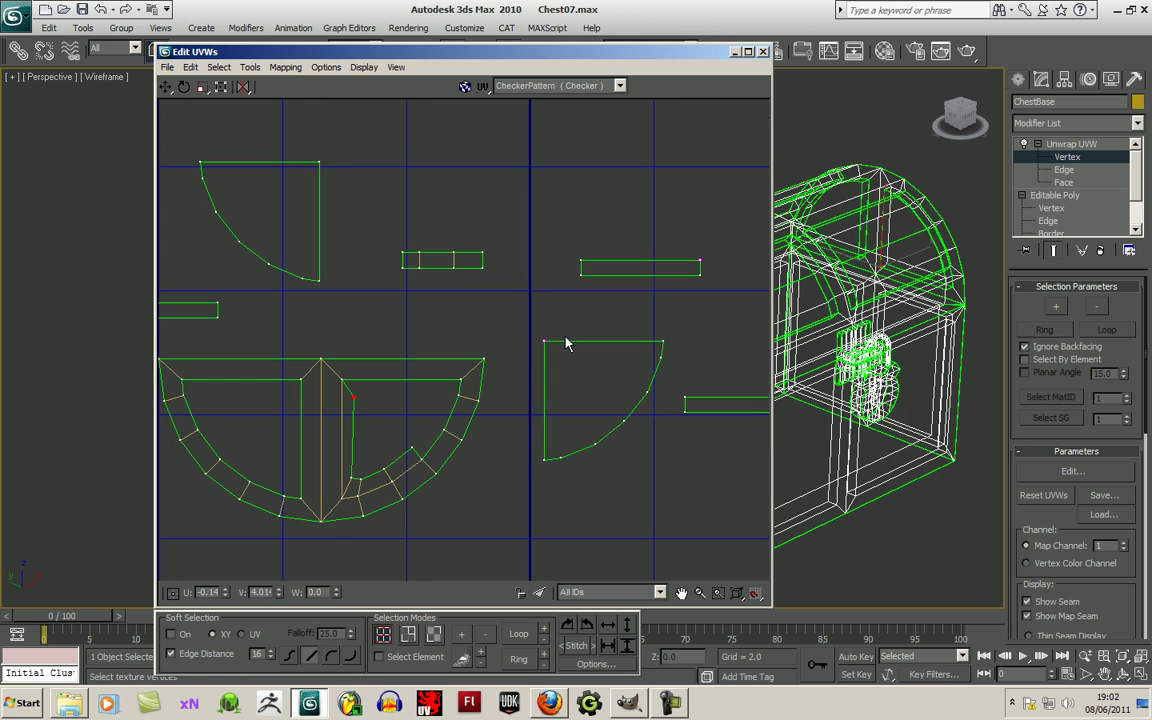
drag(701, 258, 354, 397)
drag(580, 258, 439, 396)
drag(580, 274, 484, 358)
drag(704, 277, 322, 358)
Step: Attach the remaining long strip on the right to the vertical inner edge of the left opening, with its free edge inside the opening
middle_drag(623, 477, 564, 420)
scroll(612, 412, up, 3)
scroll(650, 387, down, 3)
middle_drag(655, 387, 637, 390)
drag(621, 330, 239, 311)
scroll(650, 372, down, 2)
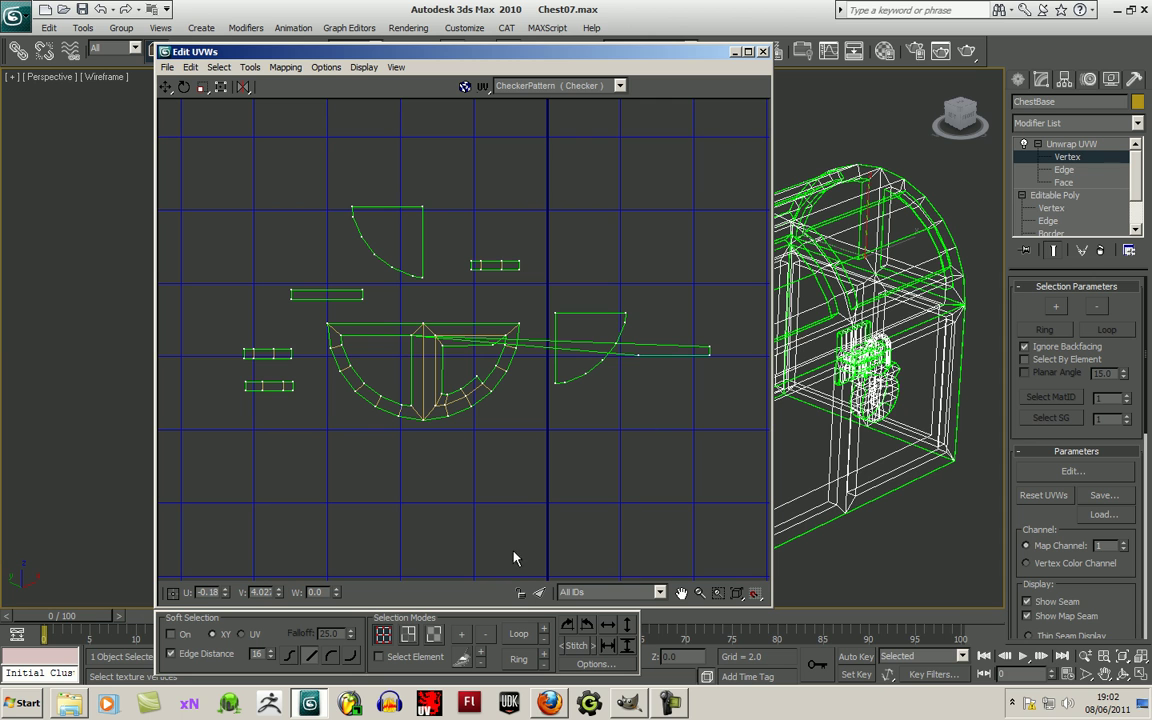
drag(711, 346, 411, 404)
drag(706, 358, 397, 388)
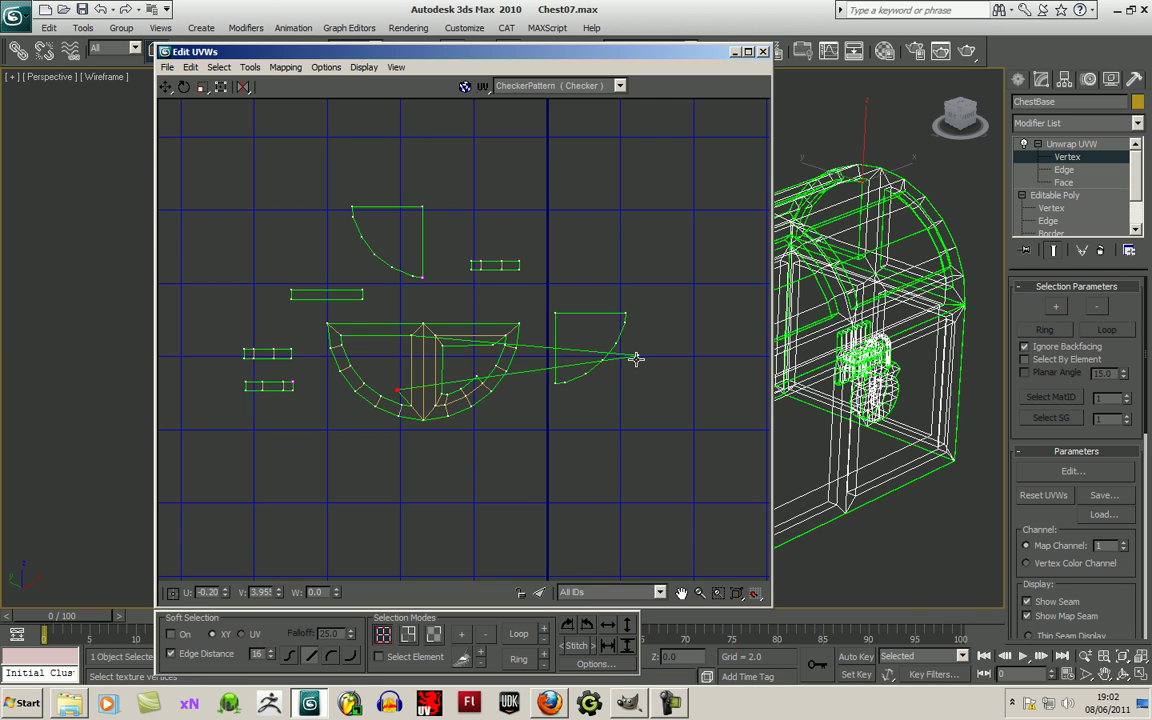
drag(641, 354, 397, 348)
Step: Align the free vertices of the left opening's vertical strip so its outer edge runs parallel to the welded edge
scroll(404, 371, up, 5)
drag(389, 438, 398, 449)
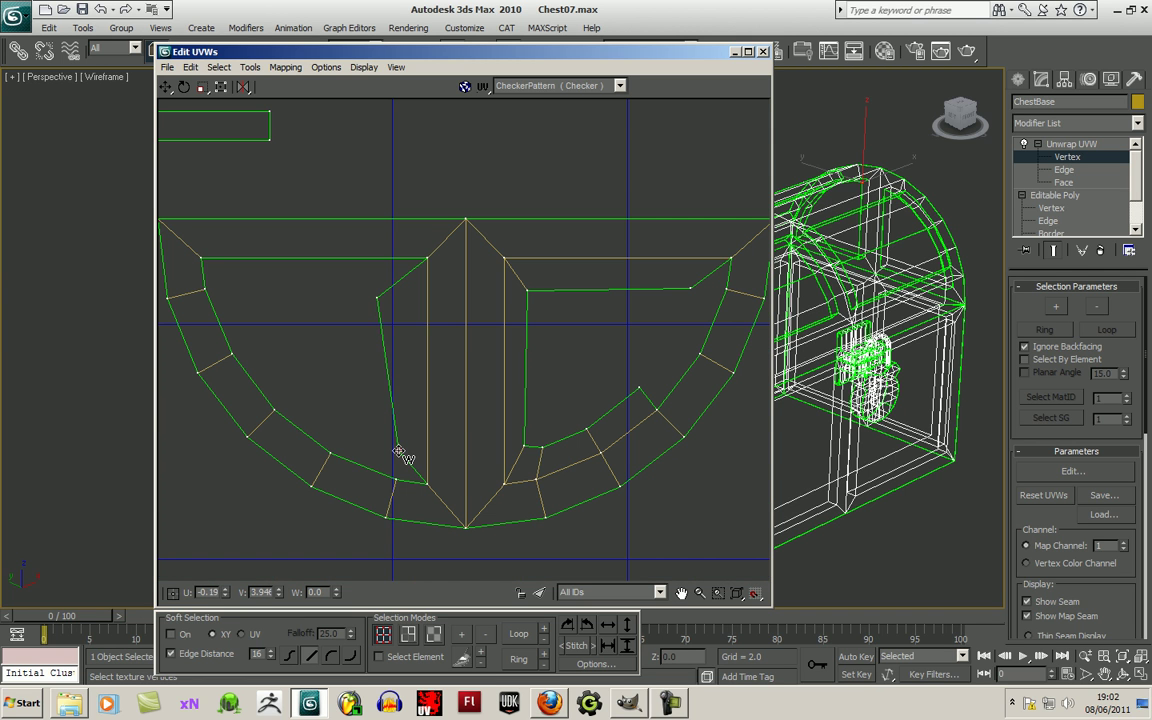
drag(377, 300, 400, 284)
click(400, 451)
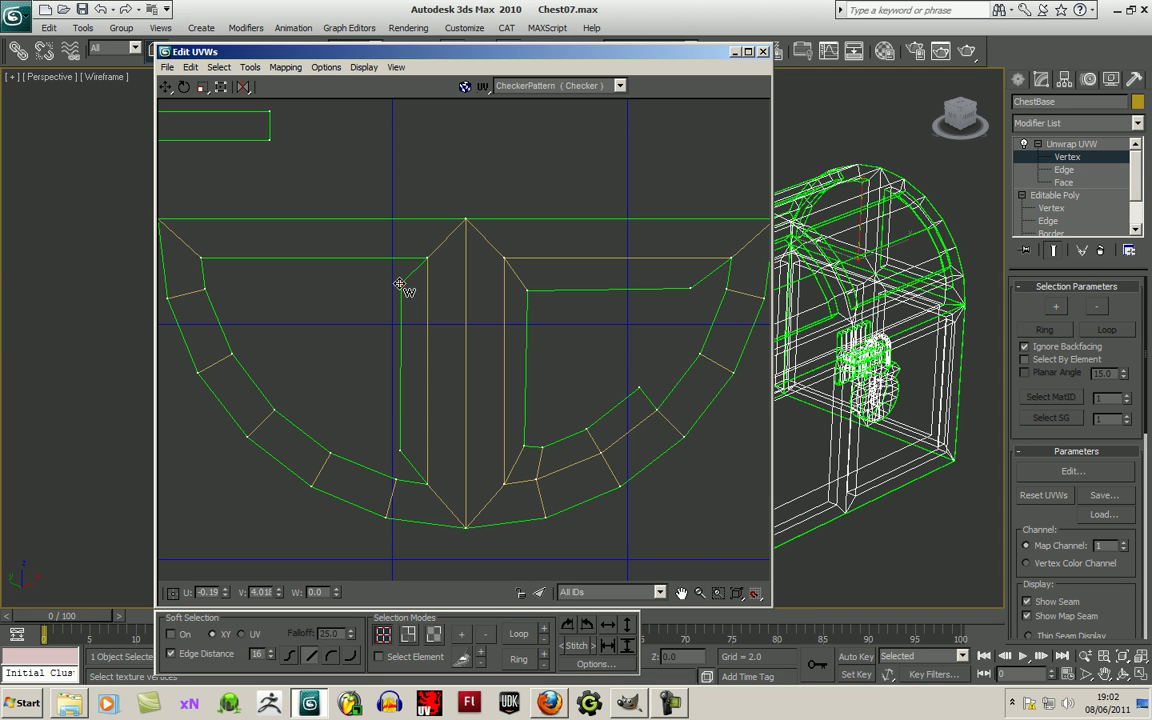
Step: Even out the strip vertices around the lower inner corner of the right opening
middle_drag(516, 365, 470, 365)
scroll(470, 365, down, 3)
scroll(494, 410, up, 3)
click(475, 416)
drag(493, 418, 517, 415)
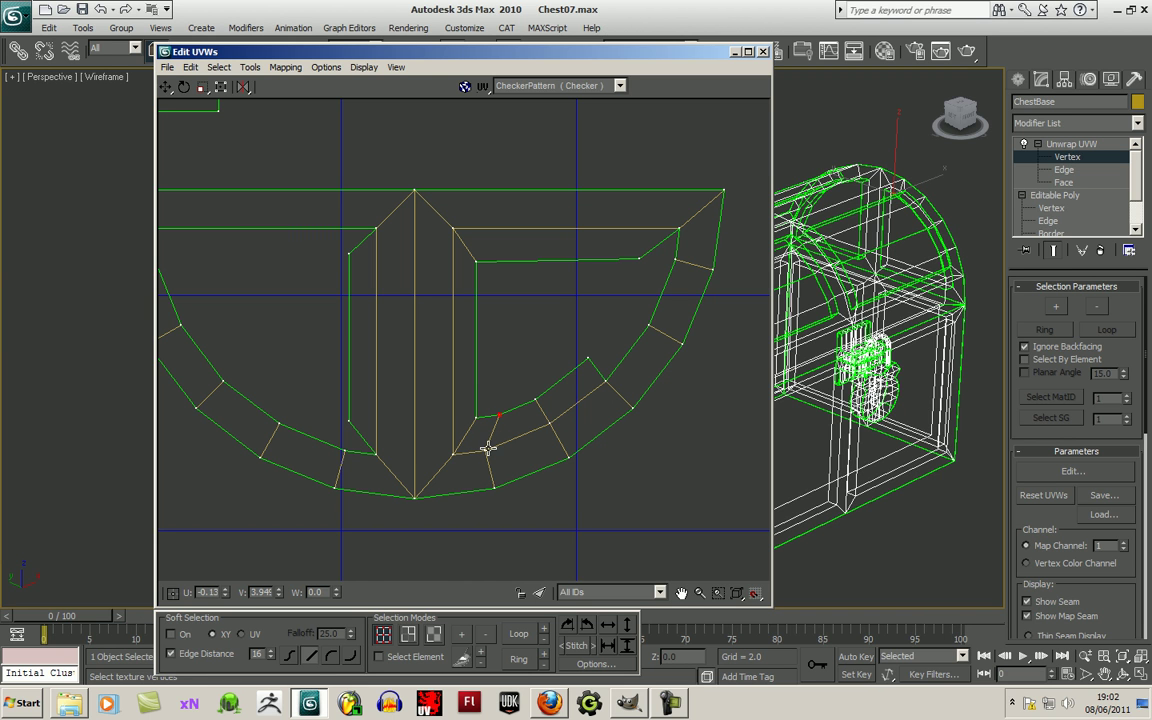
drag(486, 449, 496, 446)
Step: Attach the upper of the two short strips on the left to the upper inner rim of the left arc, placing its free vertices inside
scroll(648, 463, down, 5)
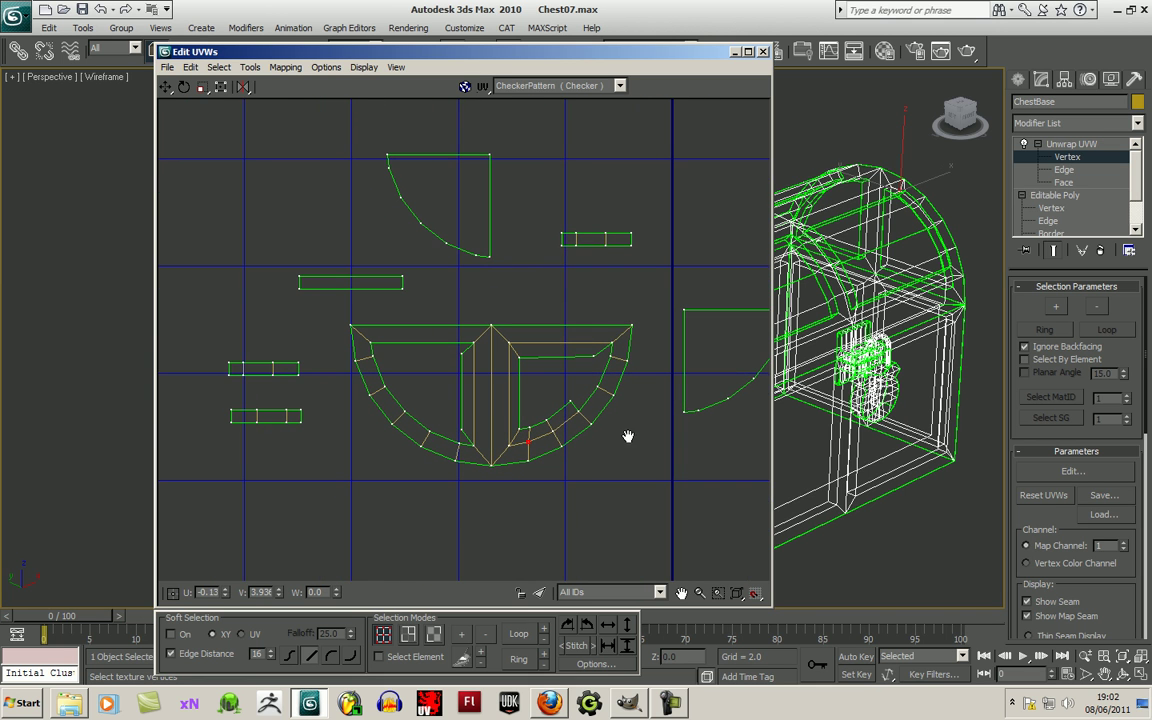
click(298, 362)
drag(301, 388, 408, 441)
drag(273, 372, 388, 399)
drag(244, 377, 390, 354)
drag(244, 362, 386, 365)
drag(272, 362, 395, 383)
drag(299, 364, 410, 400)
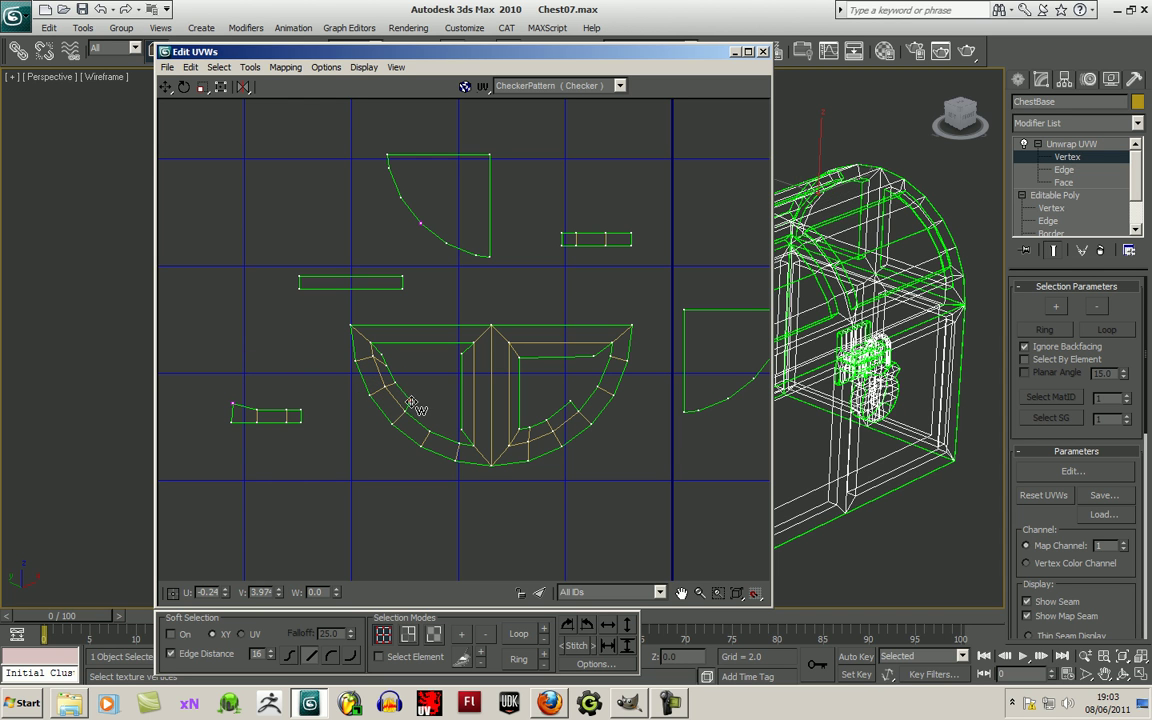
Step: Join the second short left strip to the first along the left arc, welding it to the inner rim and placing its free vertices inside
drag(234, 404, 412, 401)
drag(233, 423, 406, 405)
drag(260, 410, 434, 414)
drag(298, 419, 449, 425)
drag(258, 423, 429, 432)
Step: Weld the second strip's end vertices to the vertical strip's free lower corner and to the left arc's inner rim
scroll(430, 471, up, 3)
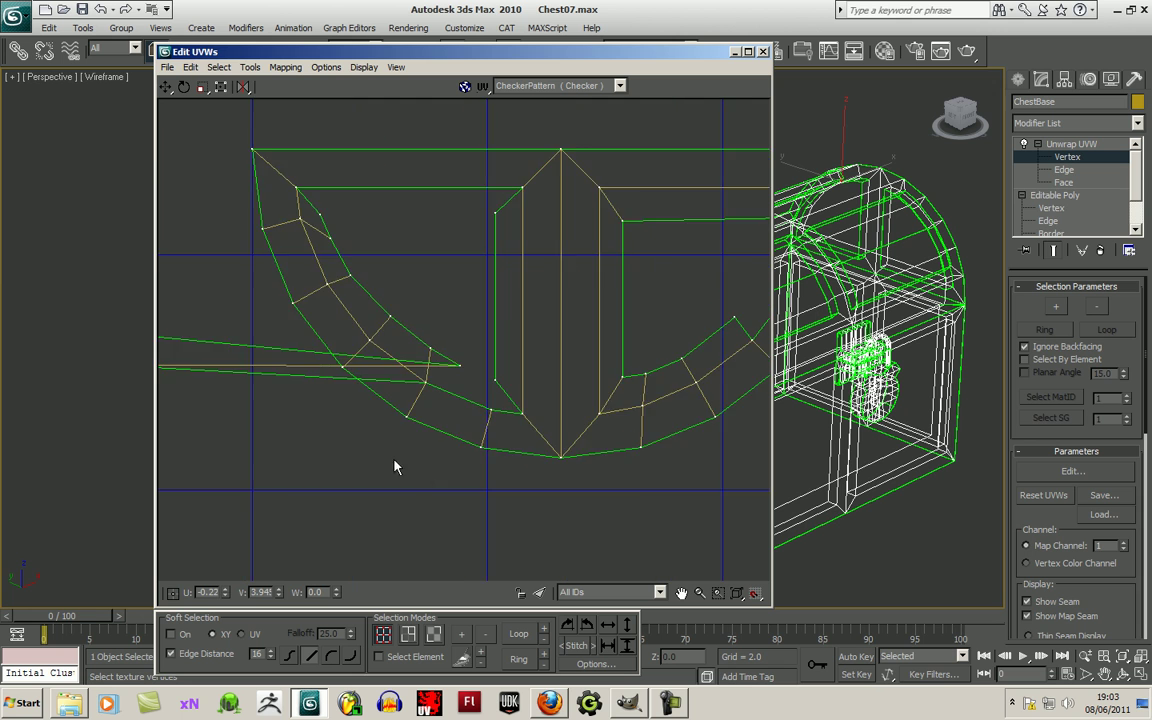
middle_drag(404, 463, 517, 506)
drag(259, 379, 611, 423)
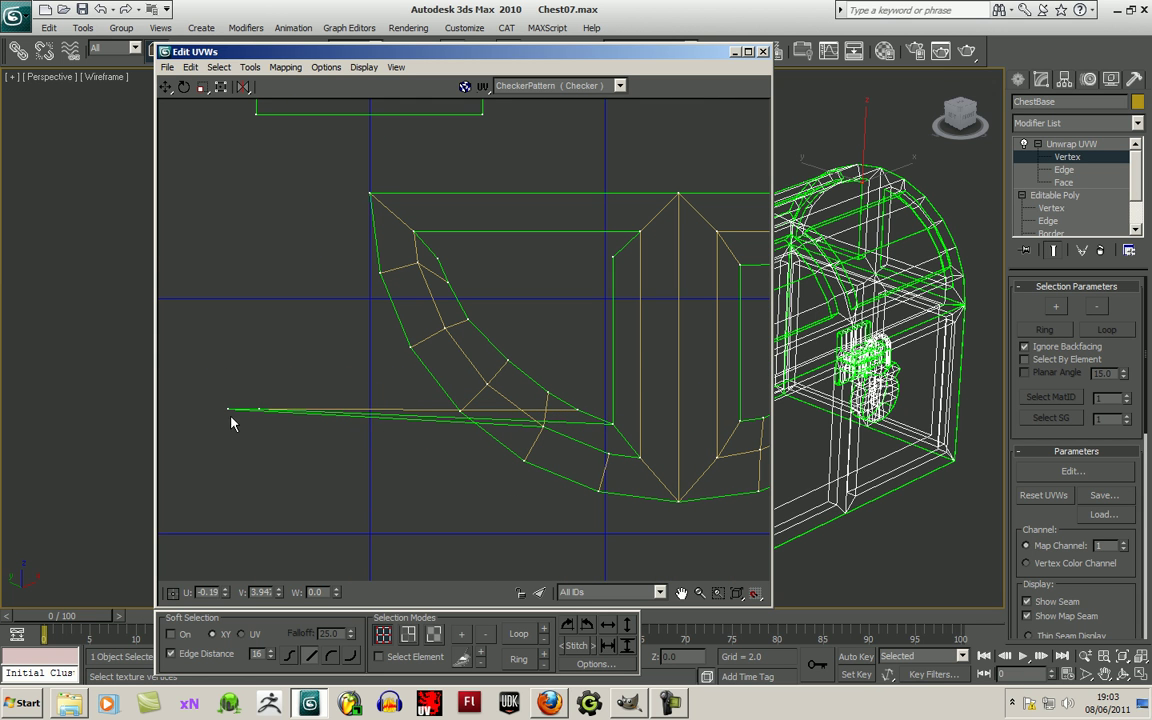
drag(231, 410, 607, 460)
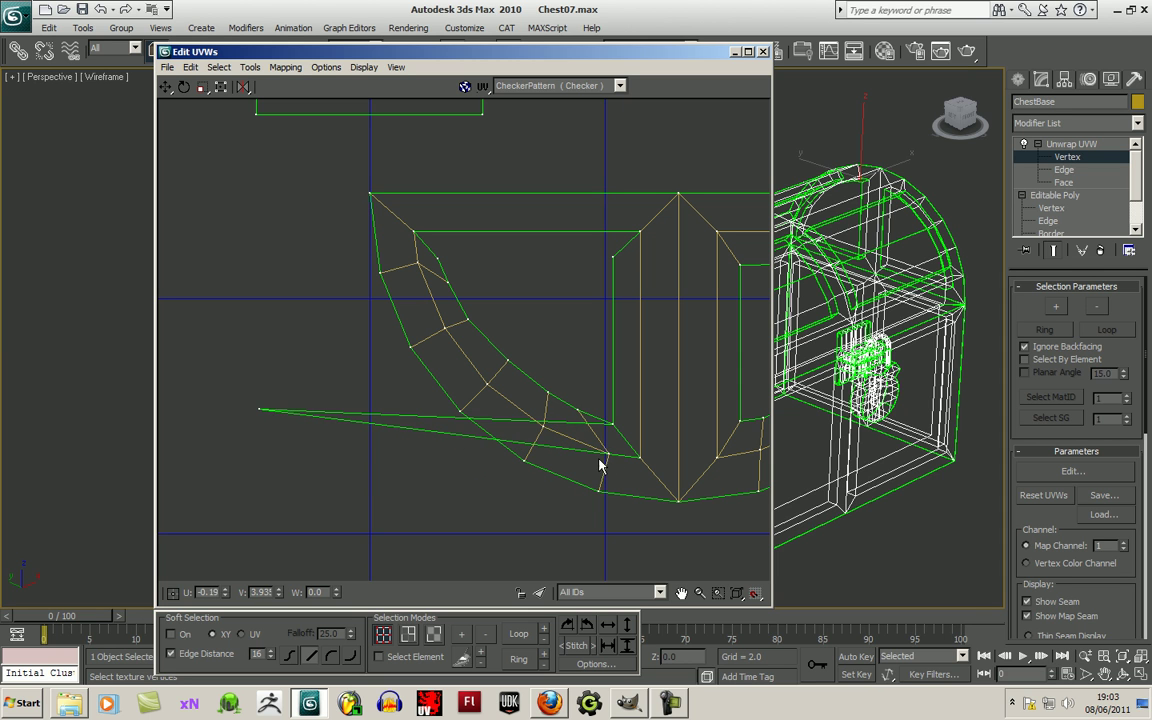
Step: Try to weld the strip's last stray vertex to the left opening's lower inner corner, and undo the weld
drag(260, 410, 640, 459)
middle_drag(638, 509, 590, 491)
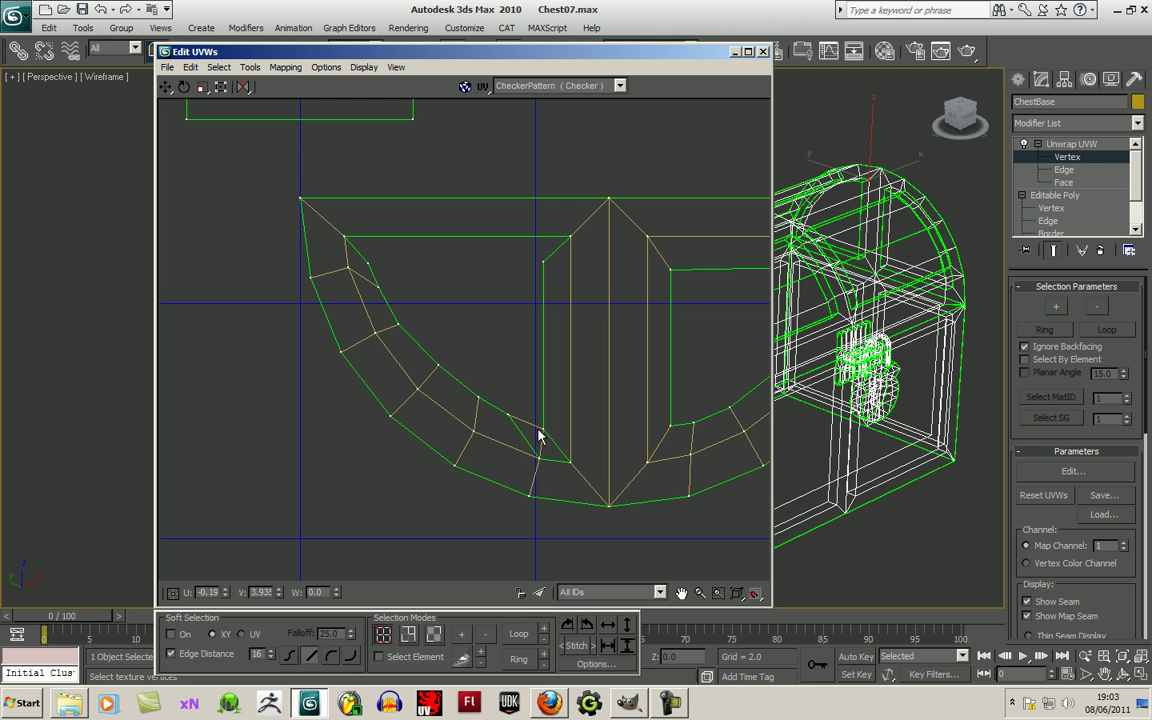
middle_drag(562, 460, 510, 450)
scroll(489, 437, up, 2)
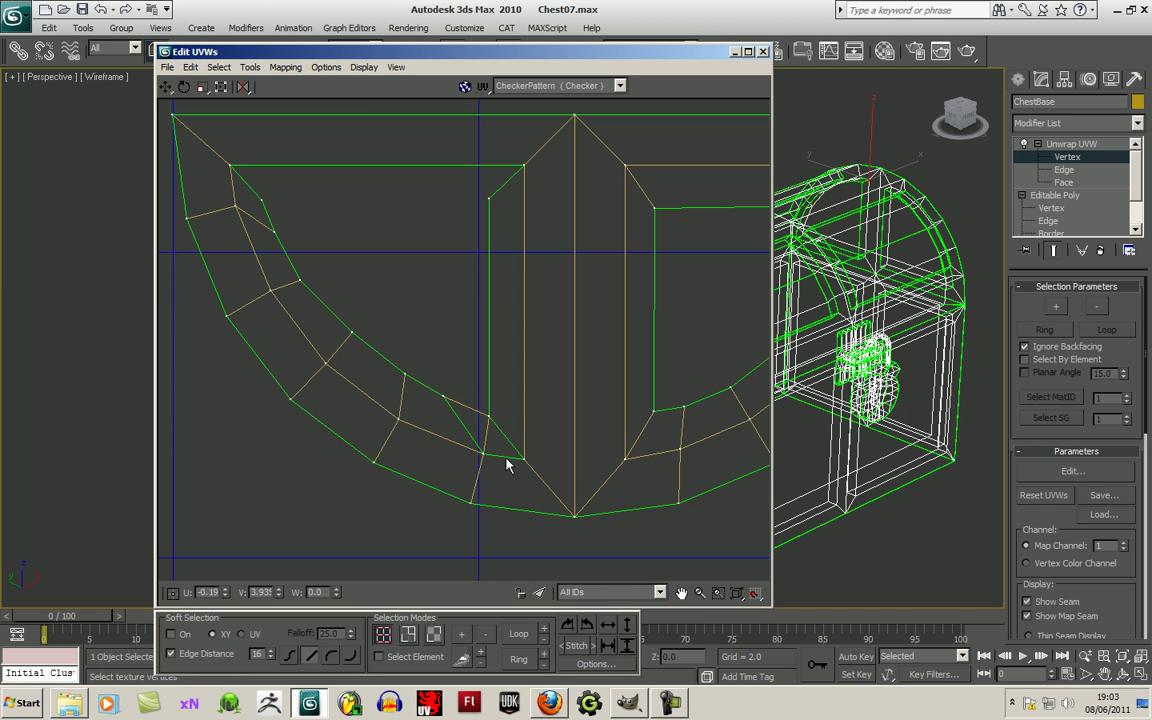
key(ctrl+z)
Step: Weld the strip's last stray vertex to the lower inner corner of the left opening, closing the strip along the arc
middle_drag(445, 499, 536, 514)
scroll(534, 508, down, 2)
drag(288, 451, 579, 489)
middle_drag(577, 500, 504, 508)
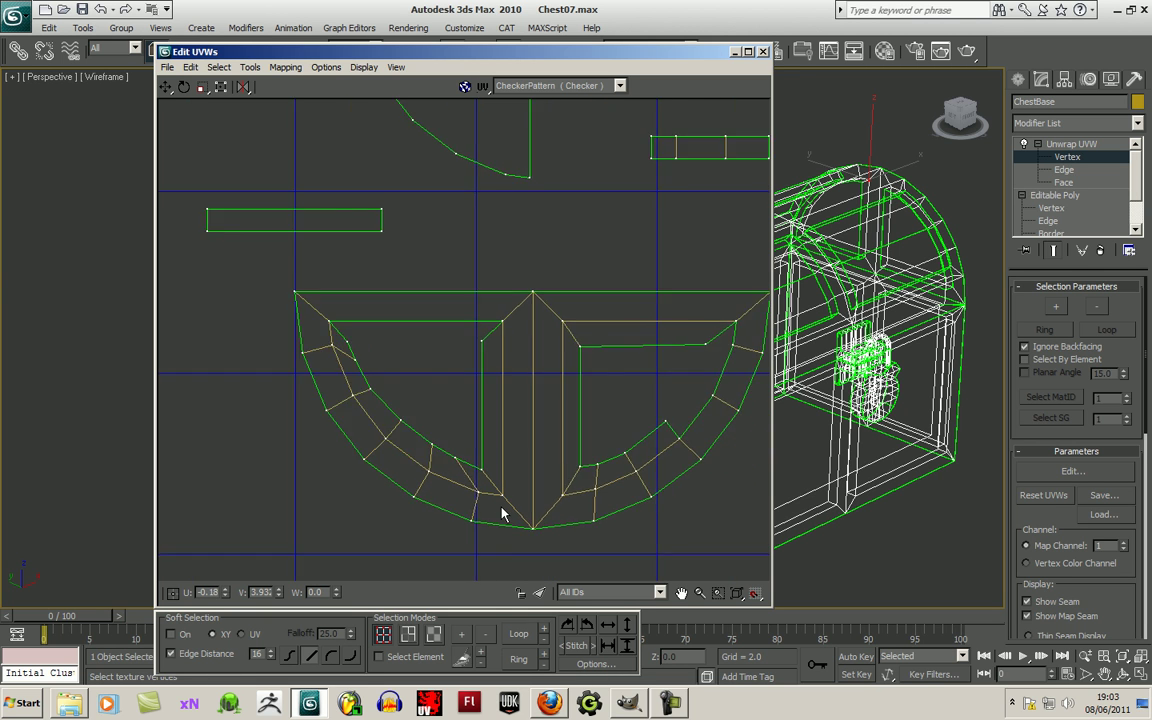
scroll(505, 508, up, 2)
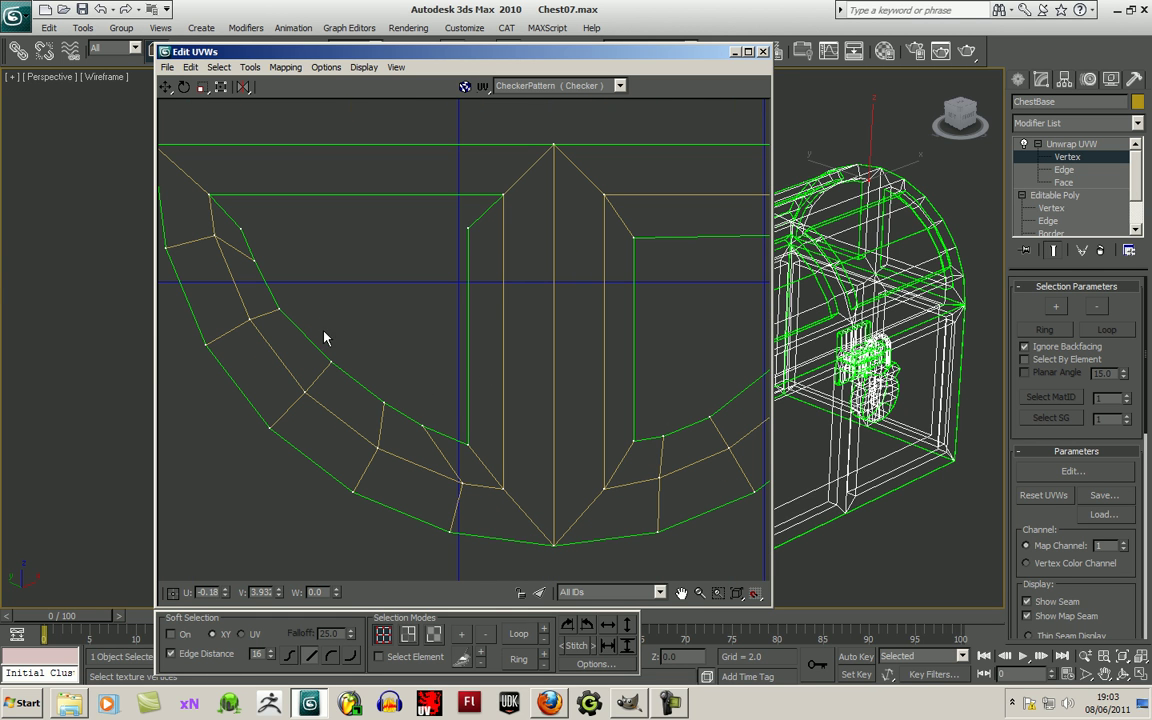
middle_drag(513, 394, 480, 382)
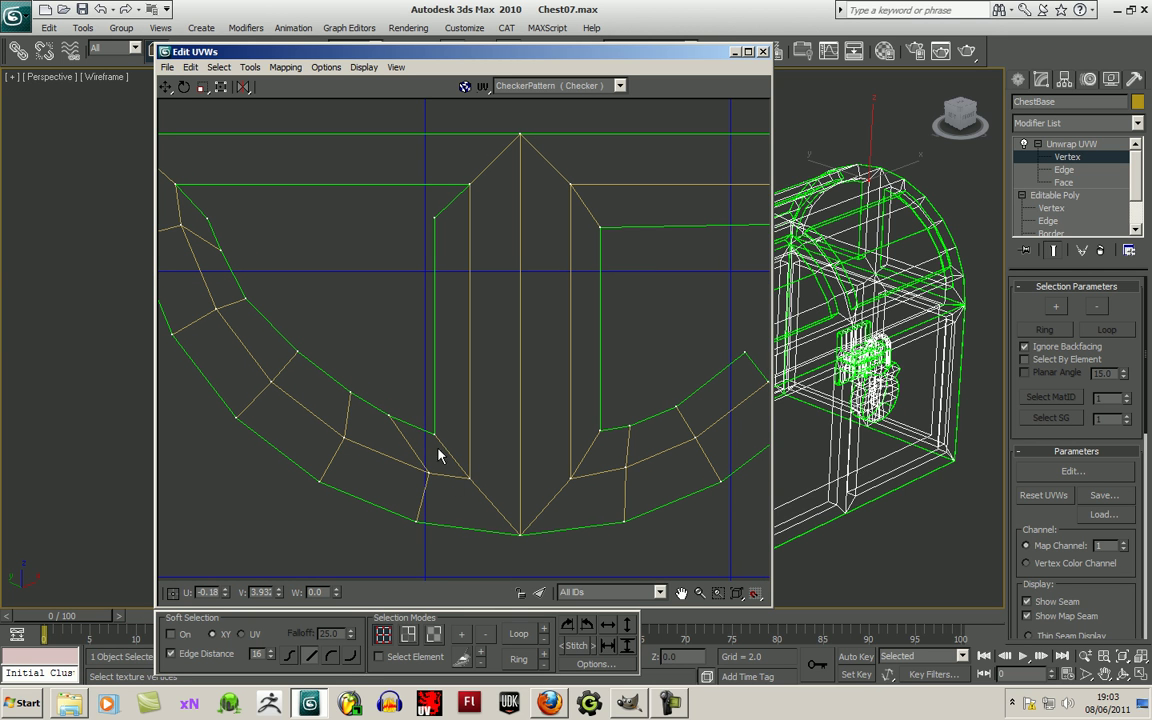
middle_drag(470, 397, 492, 412)
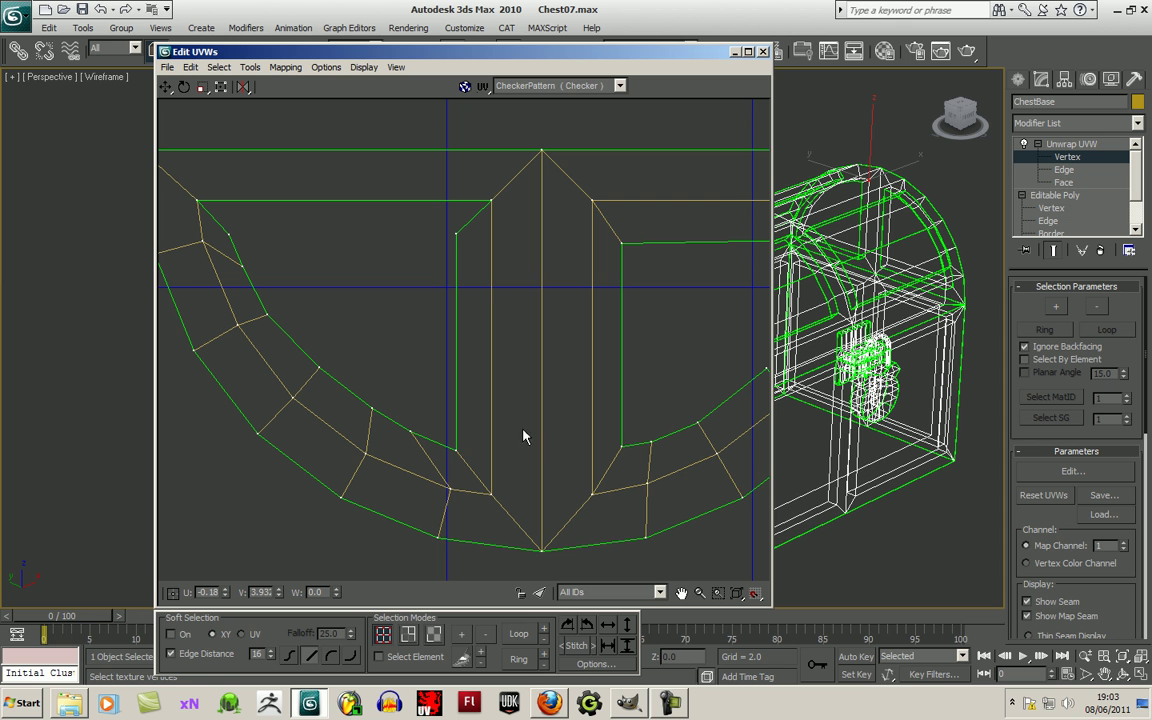
Step: Compare the half-circle shell with the rectangular panel shell and its loose strips elsewhere in the UV layout
scroll(487, 447, down, 8)
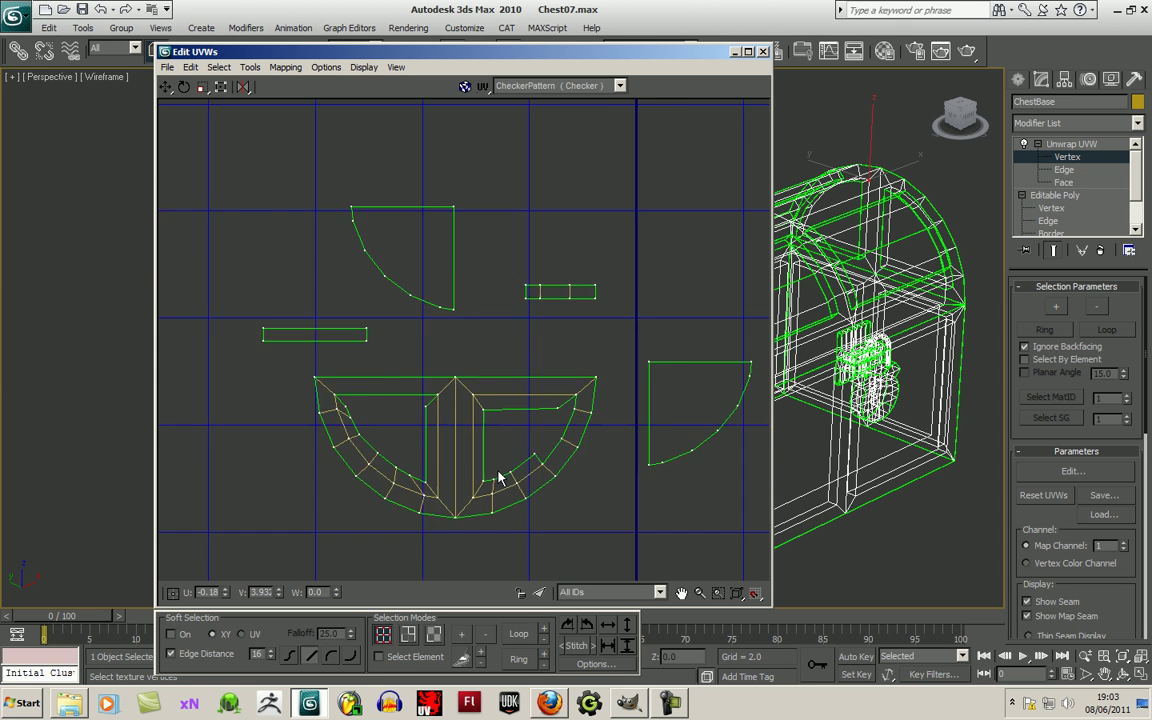
scroll(480, 410, down, 5)
middle_drag(632, 488, 513, 184)
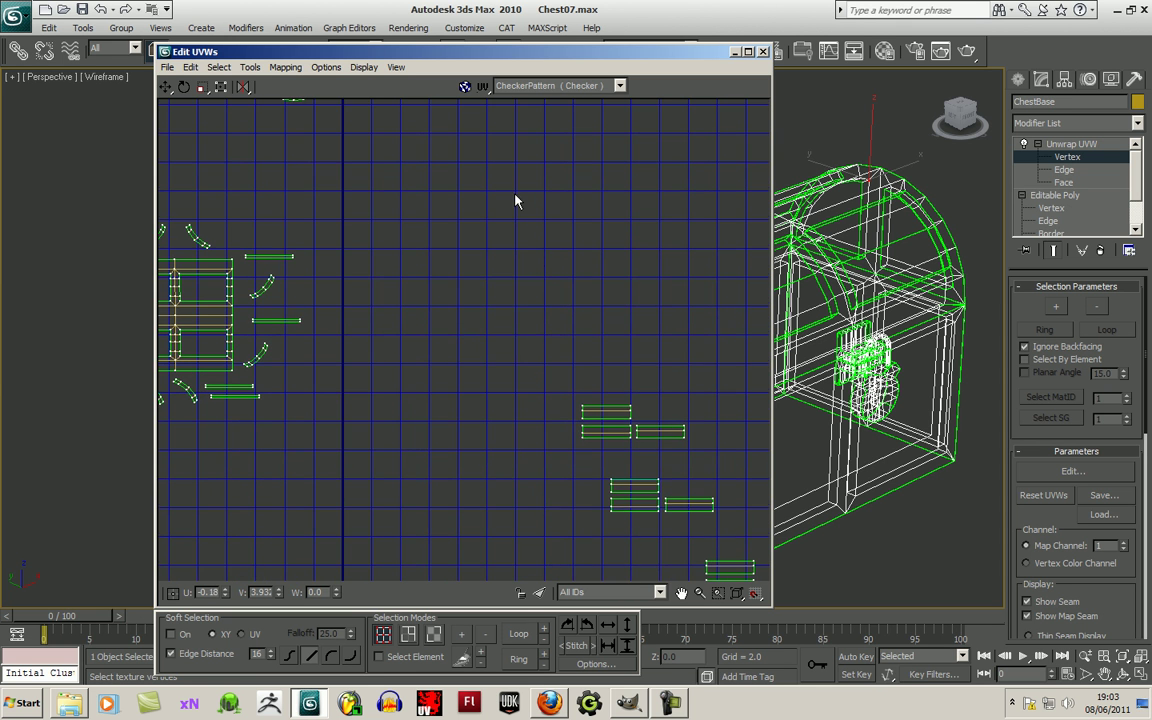
middle_drag(594, 463, 729, 406)
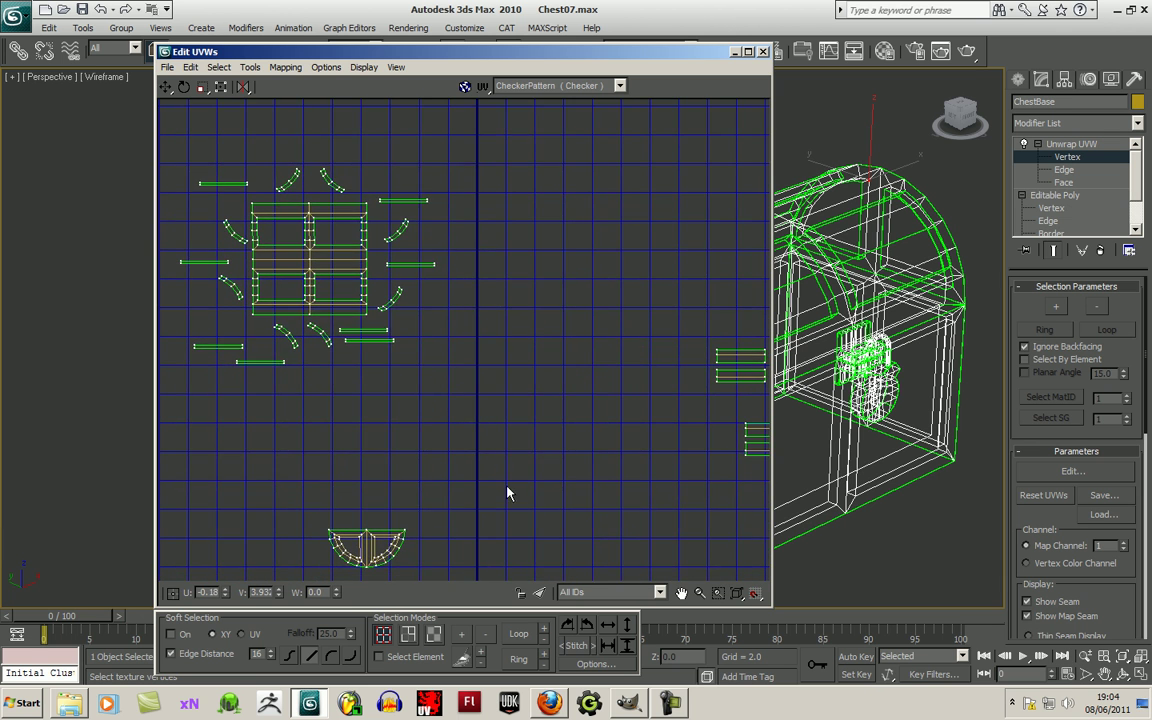
middle_drag(504, 462, 517, 314)
scroll(380, 432, up, 5)
middle_drag(380, 432, 428, 493)
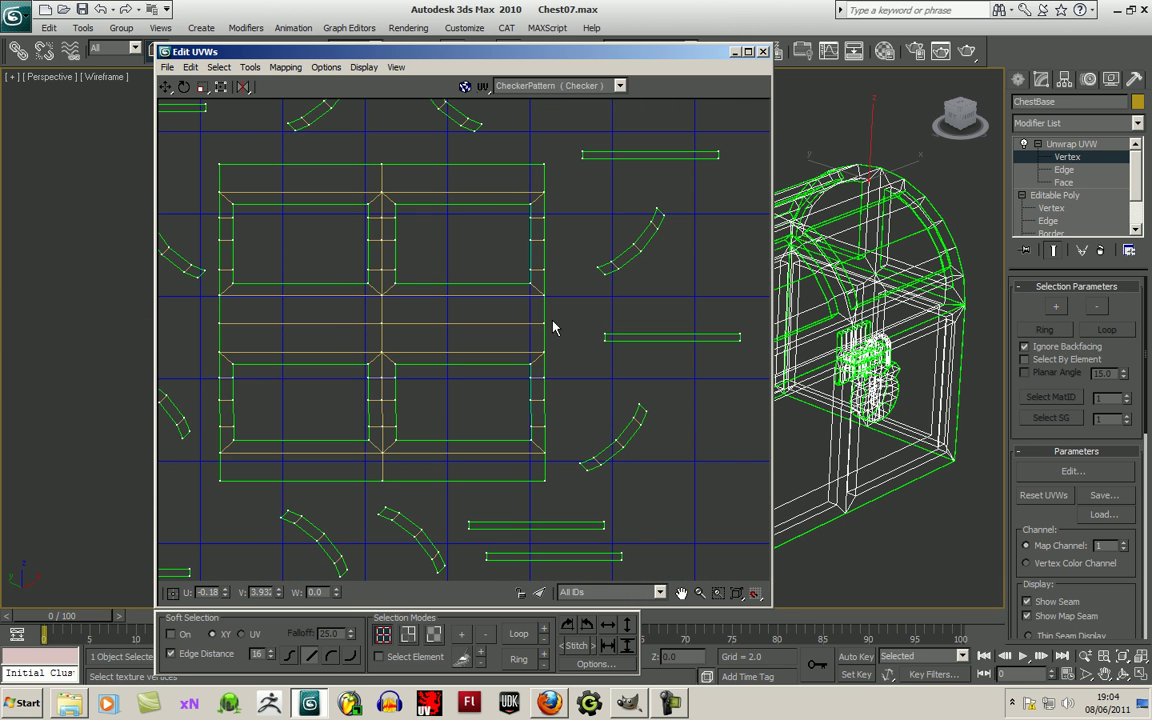
scroll(515, 365, down, 7)
drag(630, 290, 560, 404)
scroll(558, 394, up, 3)
scroll(450, 360, up, 6)
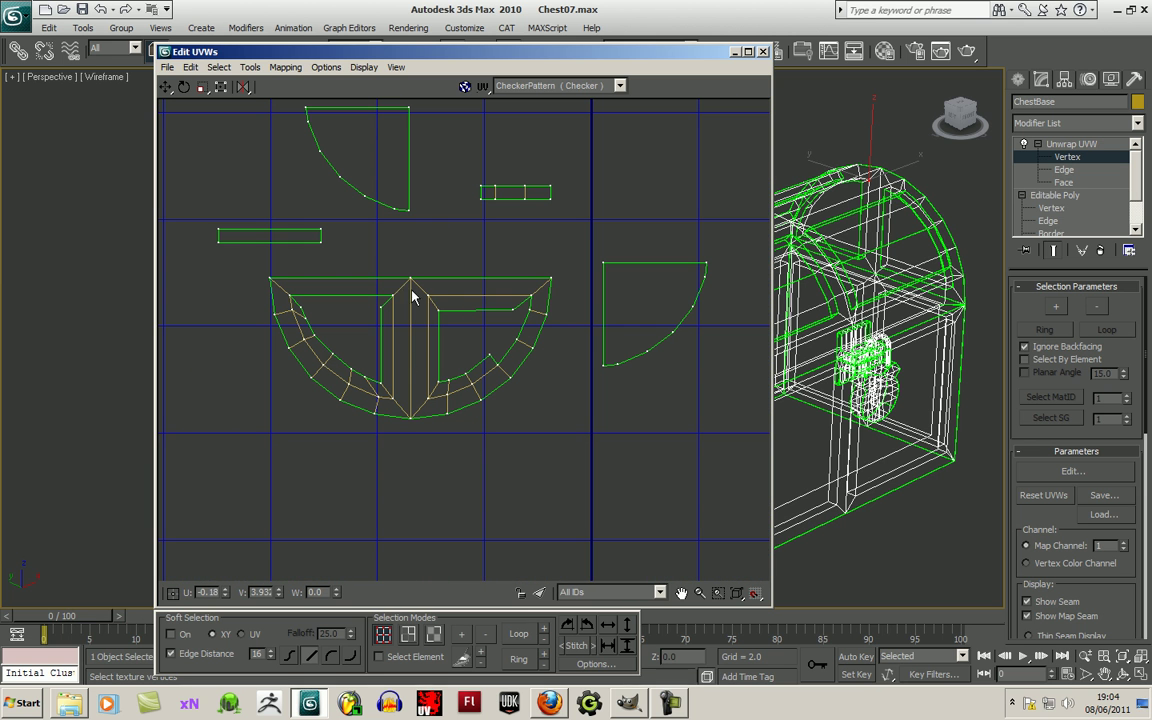
scroll(375, 397, up, 3)
middle_drag(360, 393, 407, 434)
scroll(424, 415, down, 4)
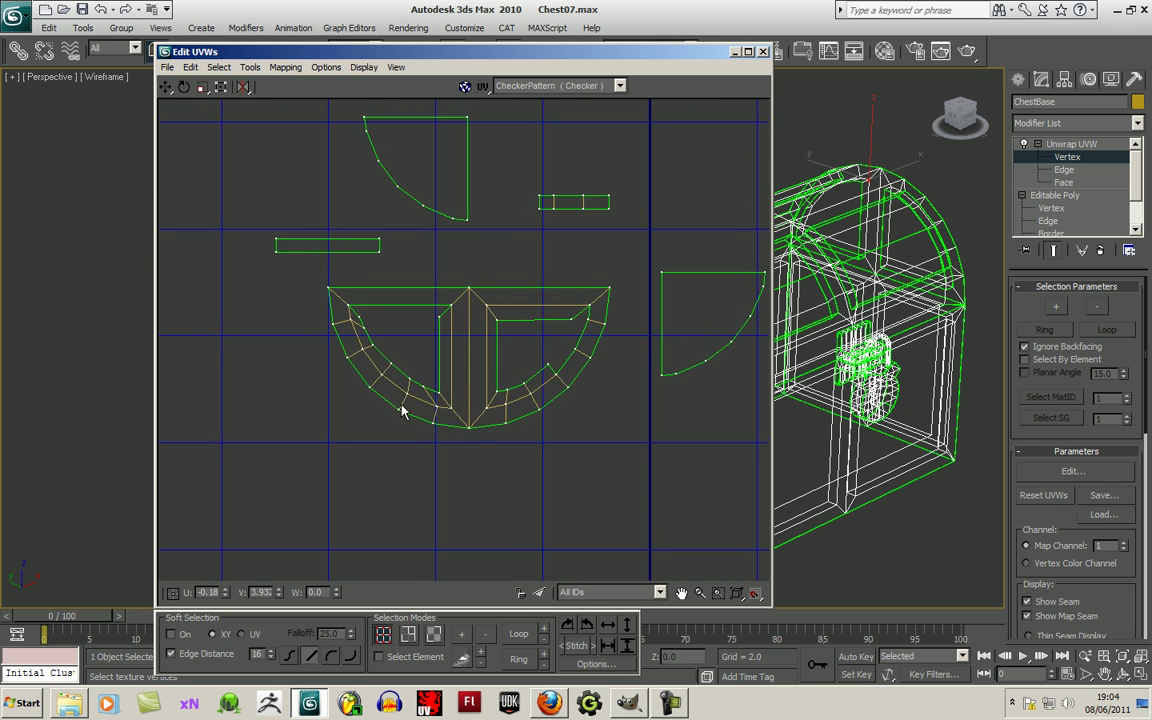
Step: Attach the long strip above the half circle to the left opening's top inner edge, welding its ends to the neighbouring strips
drag(358, 343, 326, 398)
drag(358, 334, 304, 381)
drag(254, 330, 414, 410)
drag(254, 343, 411, 404)
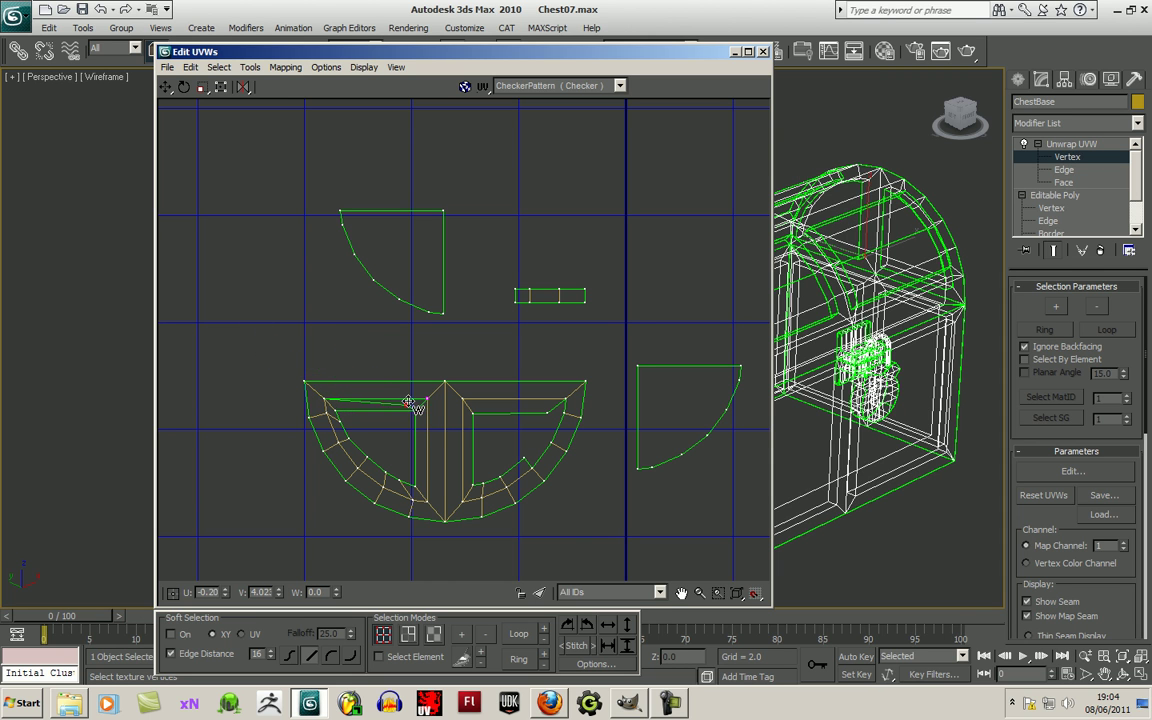
Step: Weld the short strip's vertices onto the upper part of the right opening's curved inner edge, joining it to the neighbouring strips
middle_drag(540, 357, 455, 372)
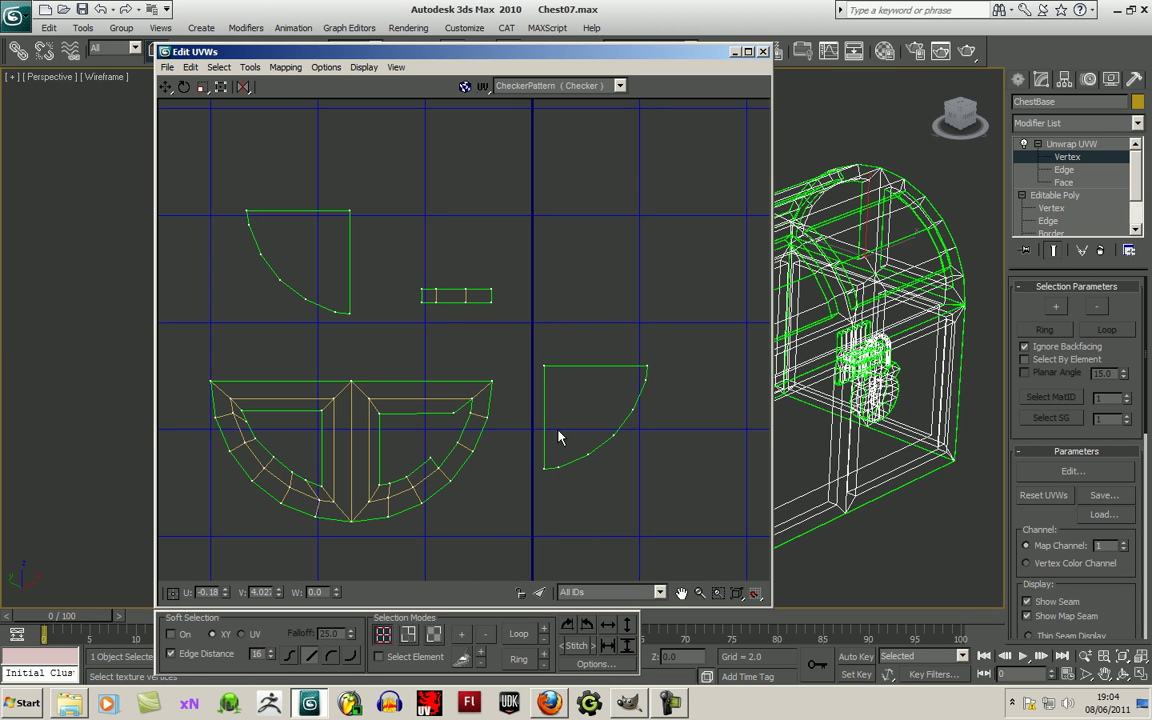
drag(421, 302, 453, 410)
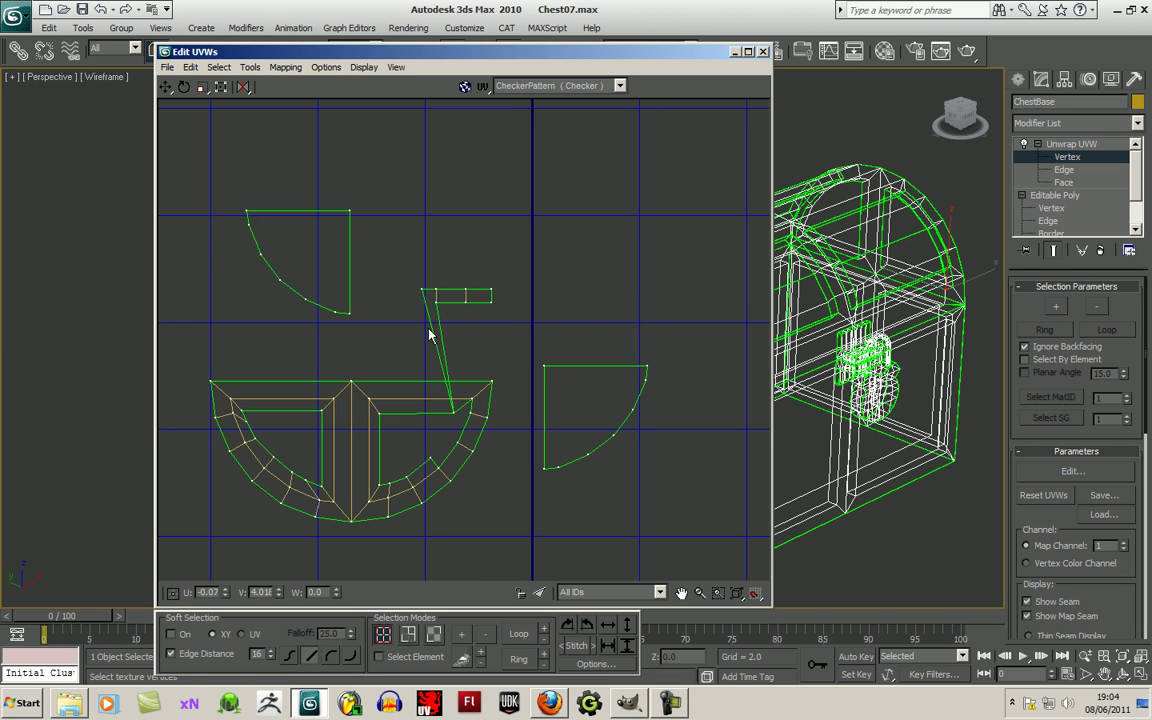
drag(424, 291, 472, 399)
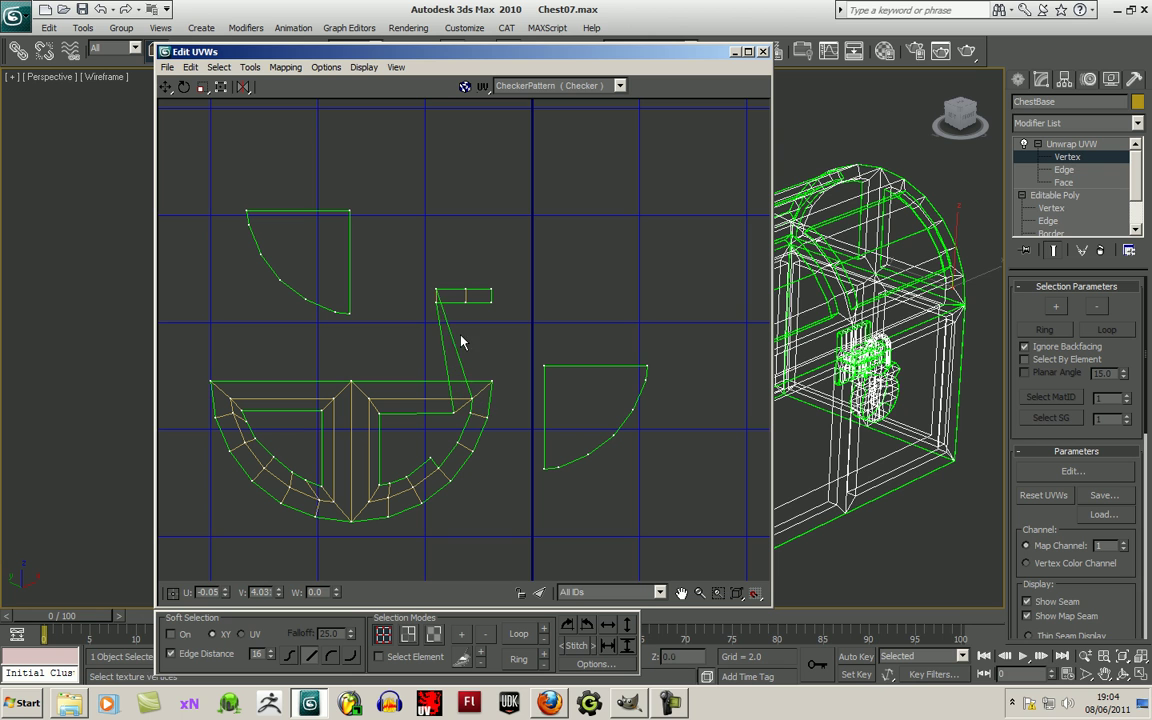
drag(435, 291, 471, 404)
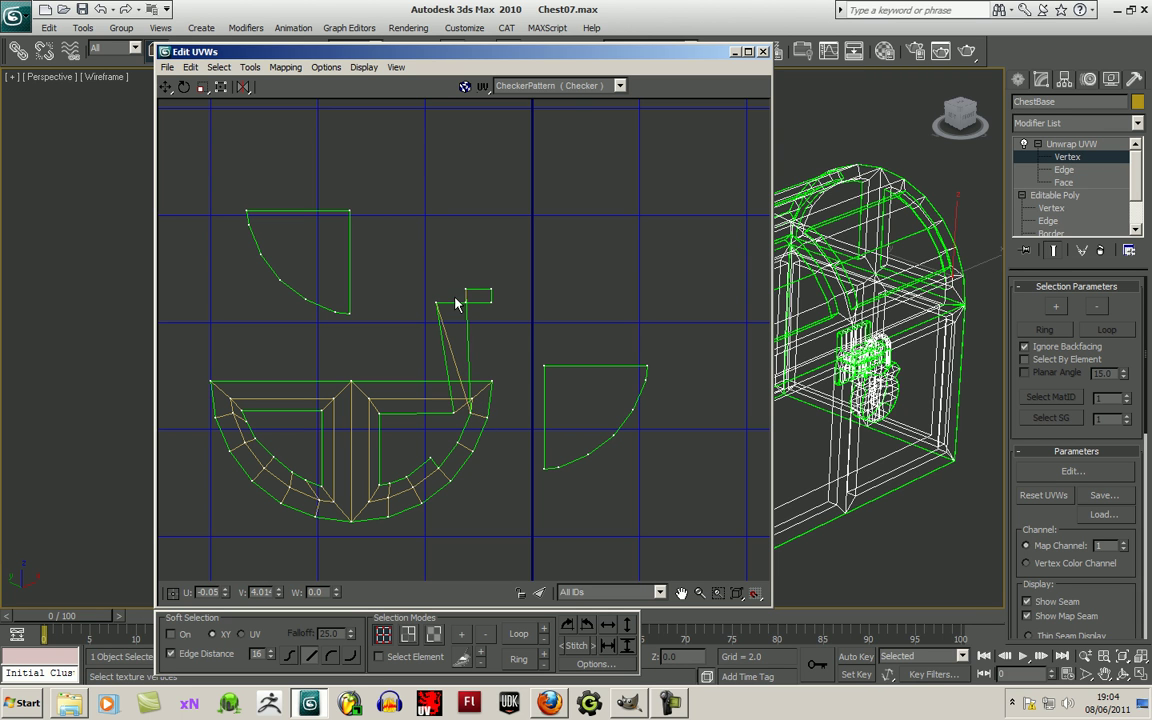
drag(468, 290, 459, 442)
drag(489, 292, 439, 468)
drag(490, 302, 450, 450)
drag(461, 250, 431, 474)
drag(407, 254, 438, 454)
Step: Scale down the loose quarter-circle panel beside the half circle and place it inside the right opening
scroll(440, 455, down, 3)
middle_drag(518, 470, 525, 427)
click(565, 332)
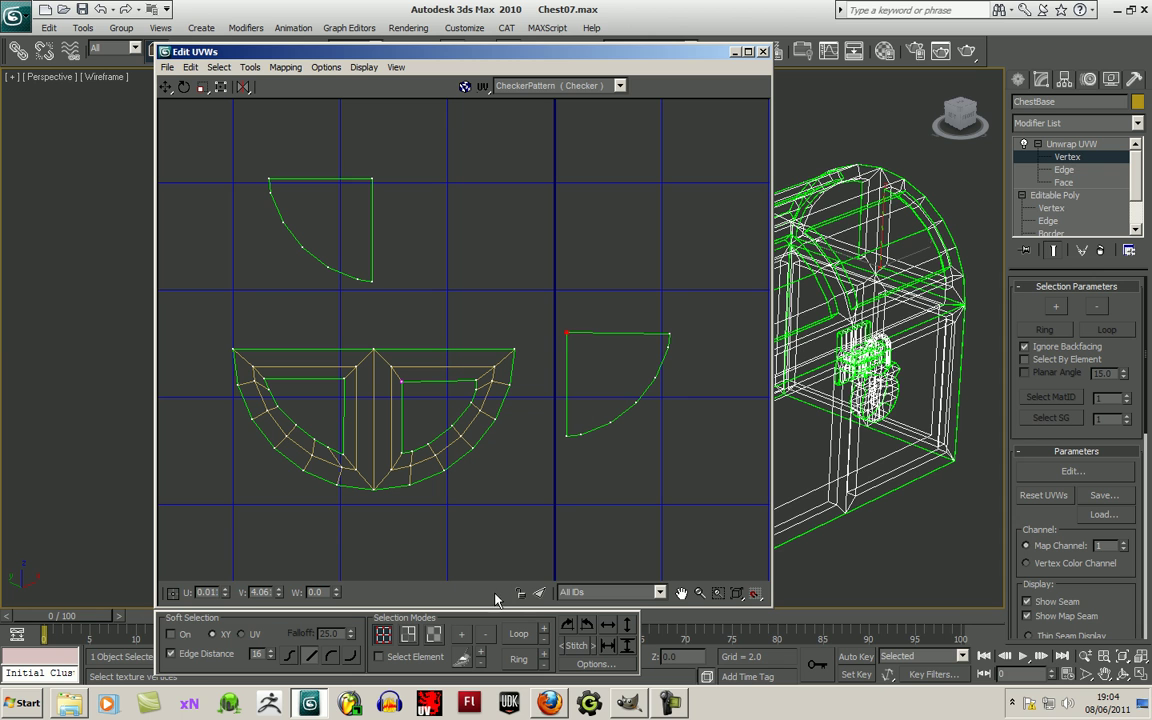
key(w)
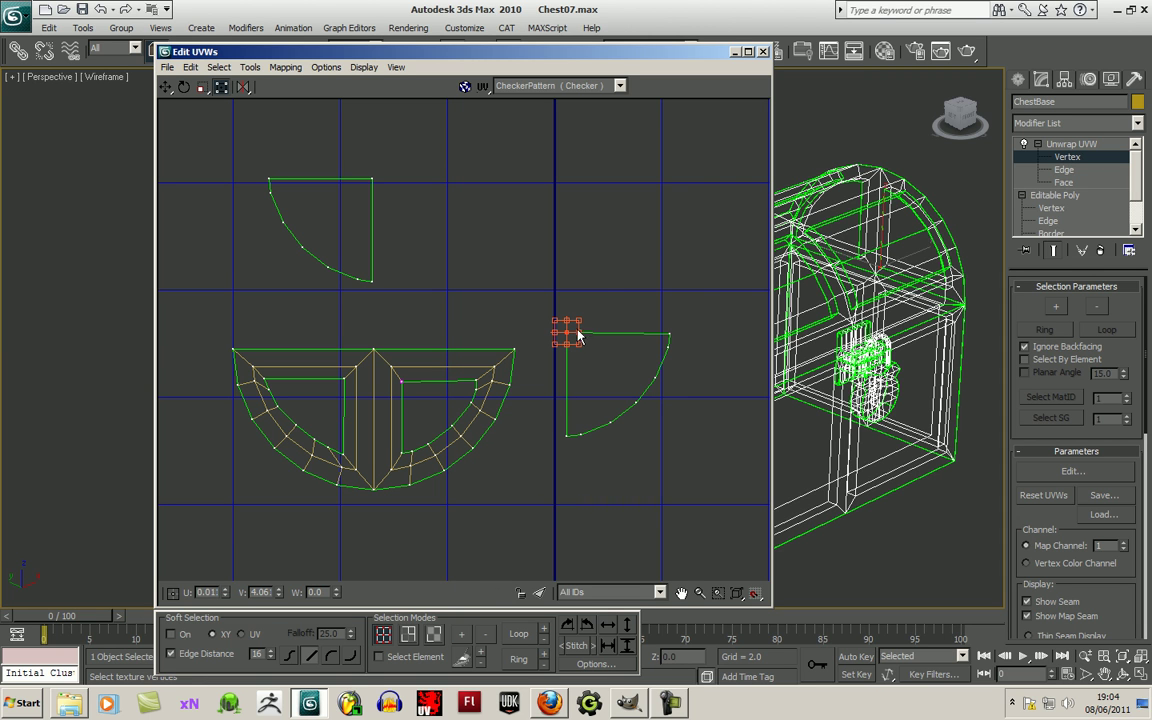
drag(617, 393, 668, 450)
drag(638, 401, 458, 437)
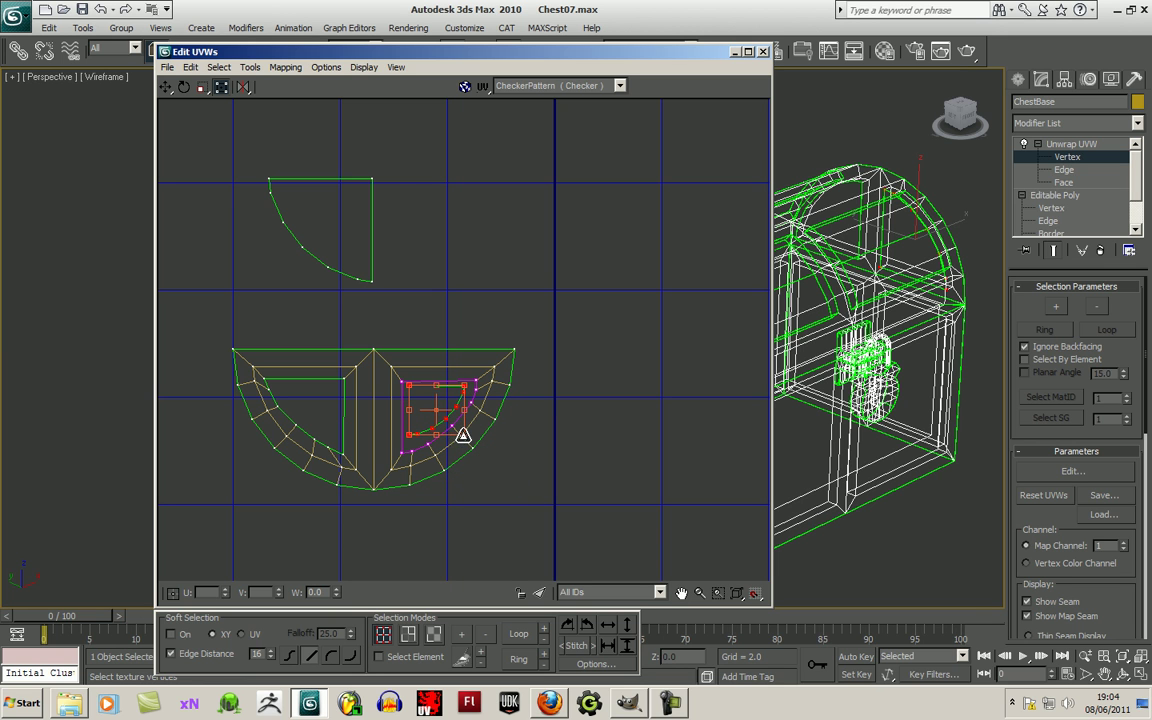
Step: Move the other quarter-circle panel into the left opening and scale it down to fit inside
drag(397, 153, 309, 452)
drag(233, 484, 291, 441)
click(347, 543)
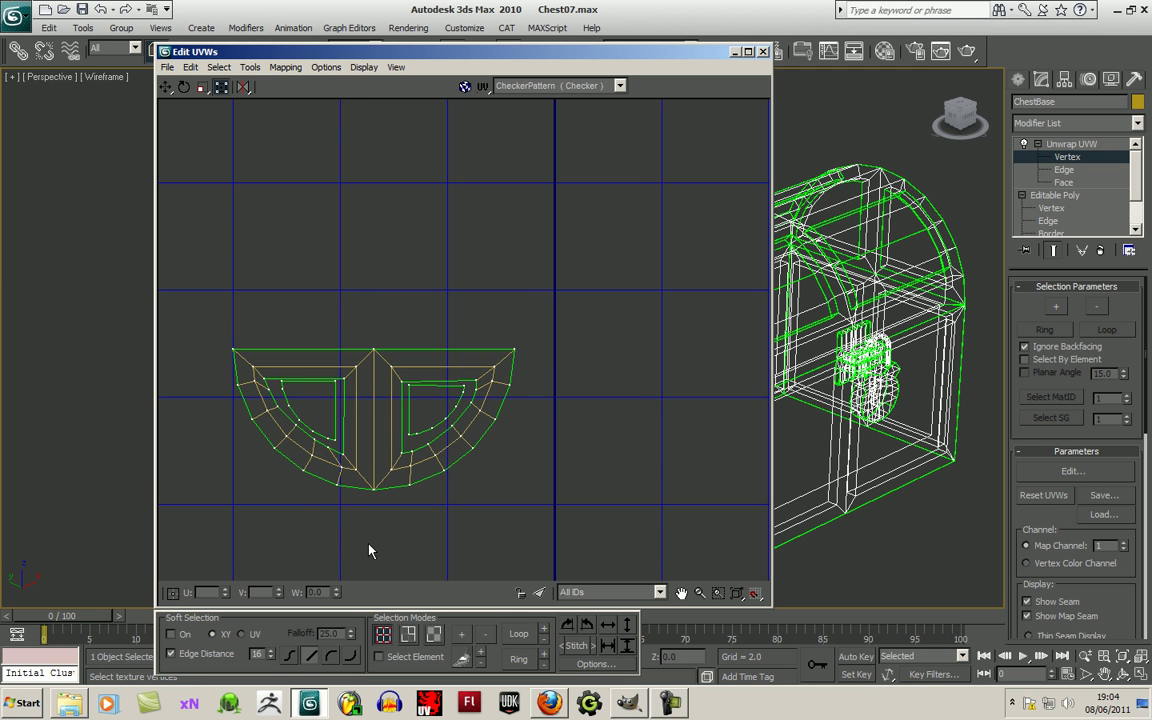
Step: Weld the right quarter-circle panel's corner and arc vertices to the surrounding inner edges of the right opening
scroll(360, 545, up, 2)
scroll(440, 550, up, 3)
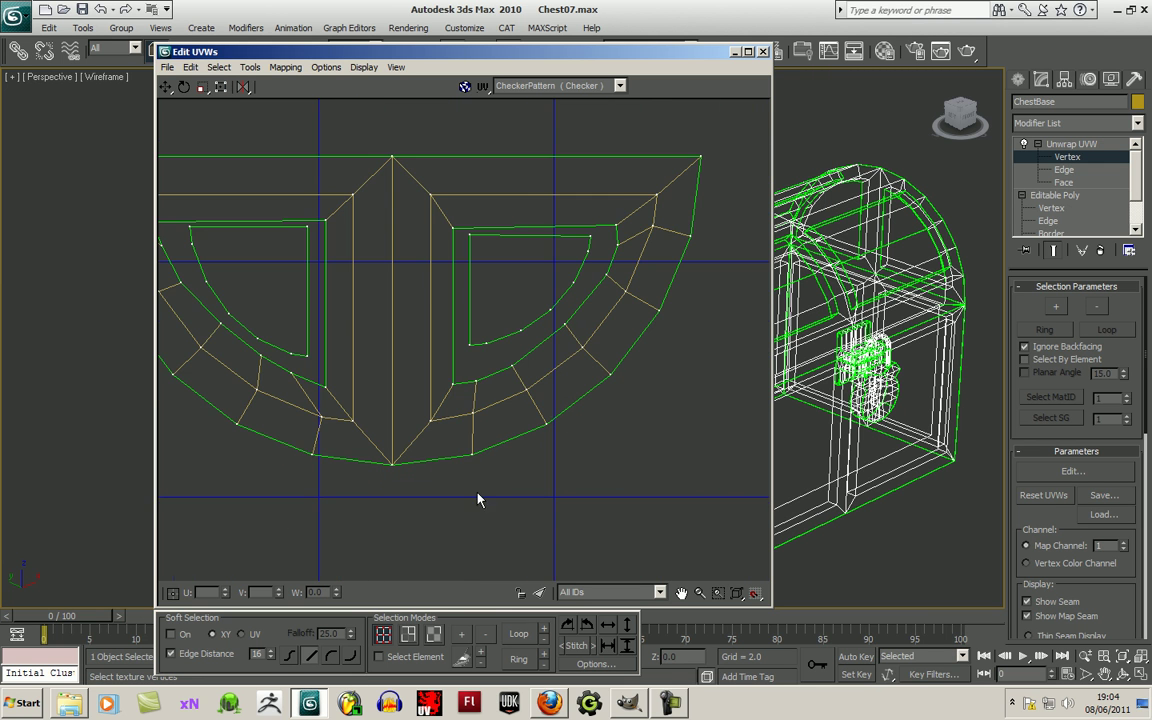
middle_drag(408, 297, 461, 345)
drag(512, 304, 499, 301)
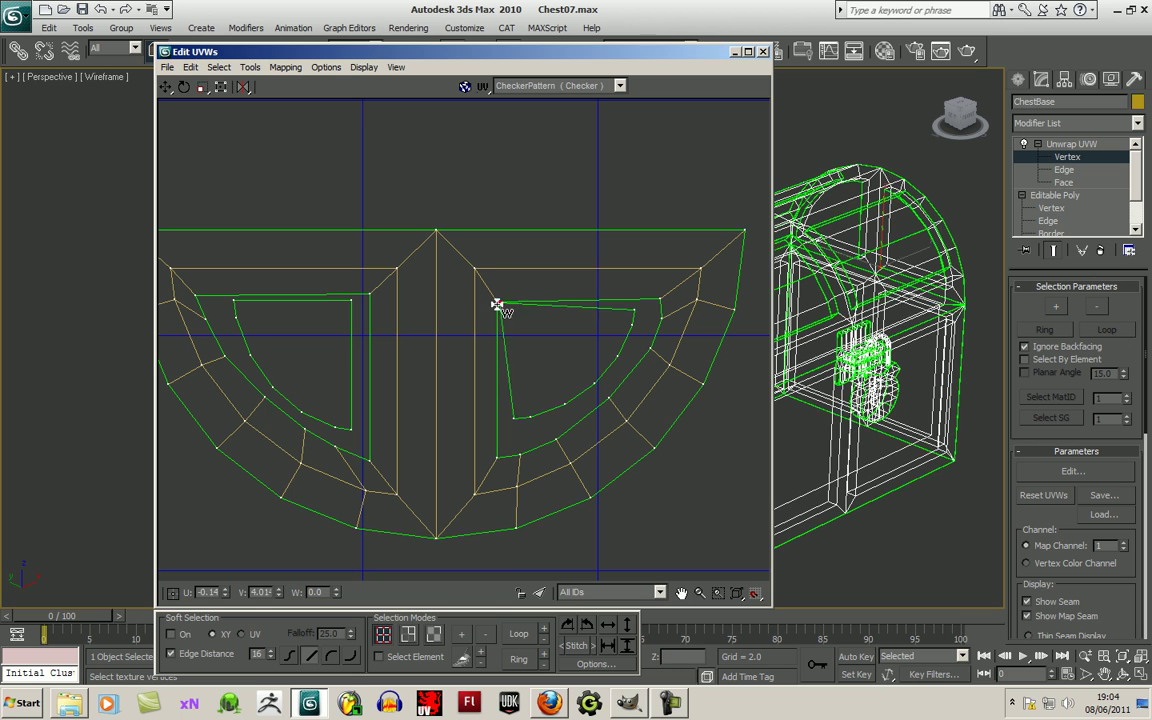
drag(638, 317, 663, 304)
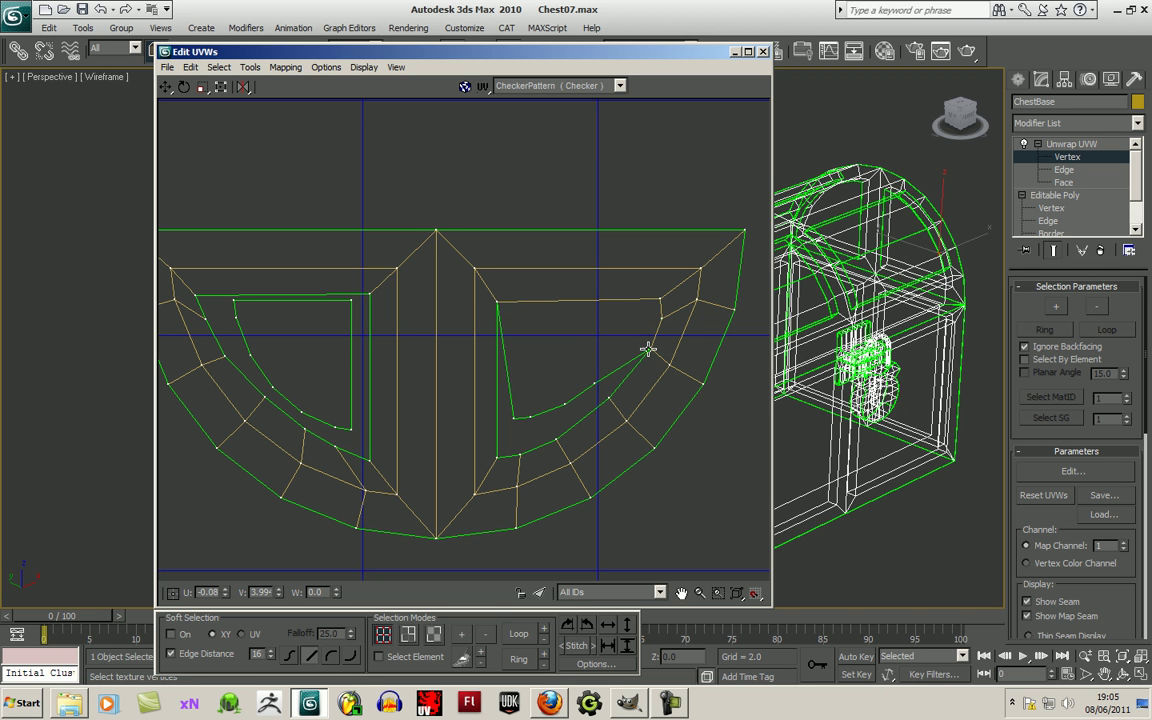
drag(593, 382, 608, 399)
drag(514, 418, 497, 457)
Step: Weld the left quarter-circle panel's corner and arc vertices to the surrounding inner edges of the left opening
middle_drag(306, 391, 368, 430)
drag(415, 340, 430, 333)
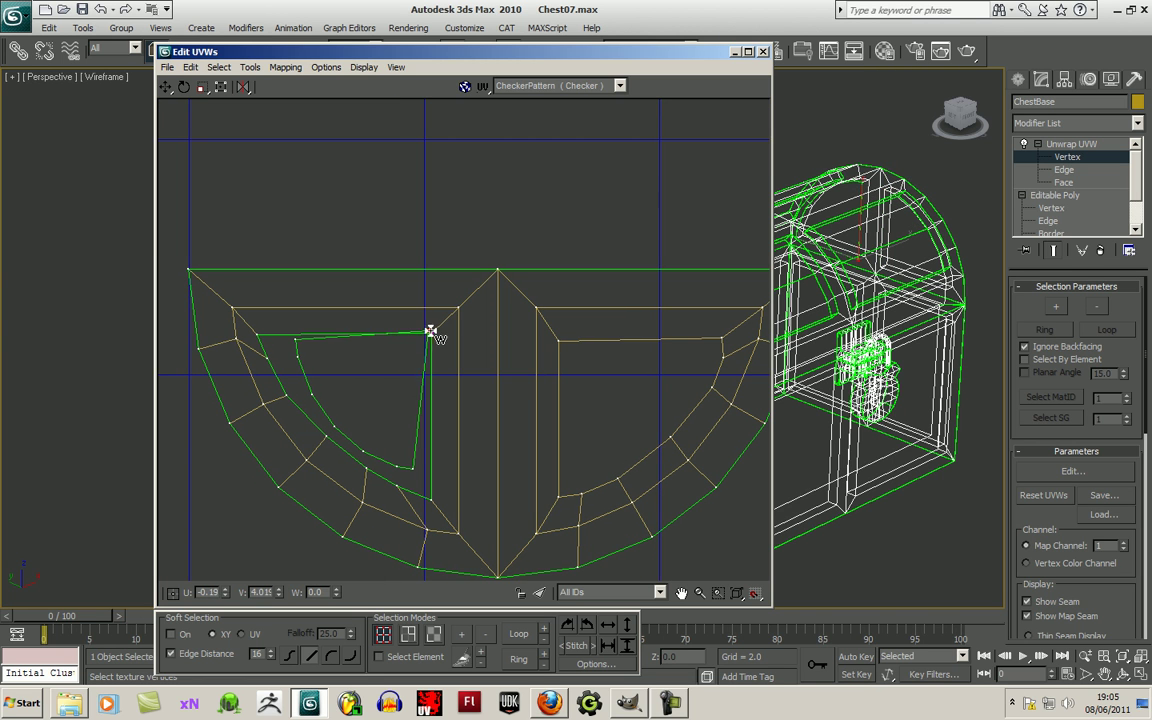
drag(412, 467, 367, 468)
drag(333, 424, 266, 330)
drag(430, 334, 431, 331)
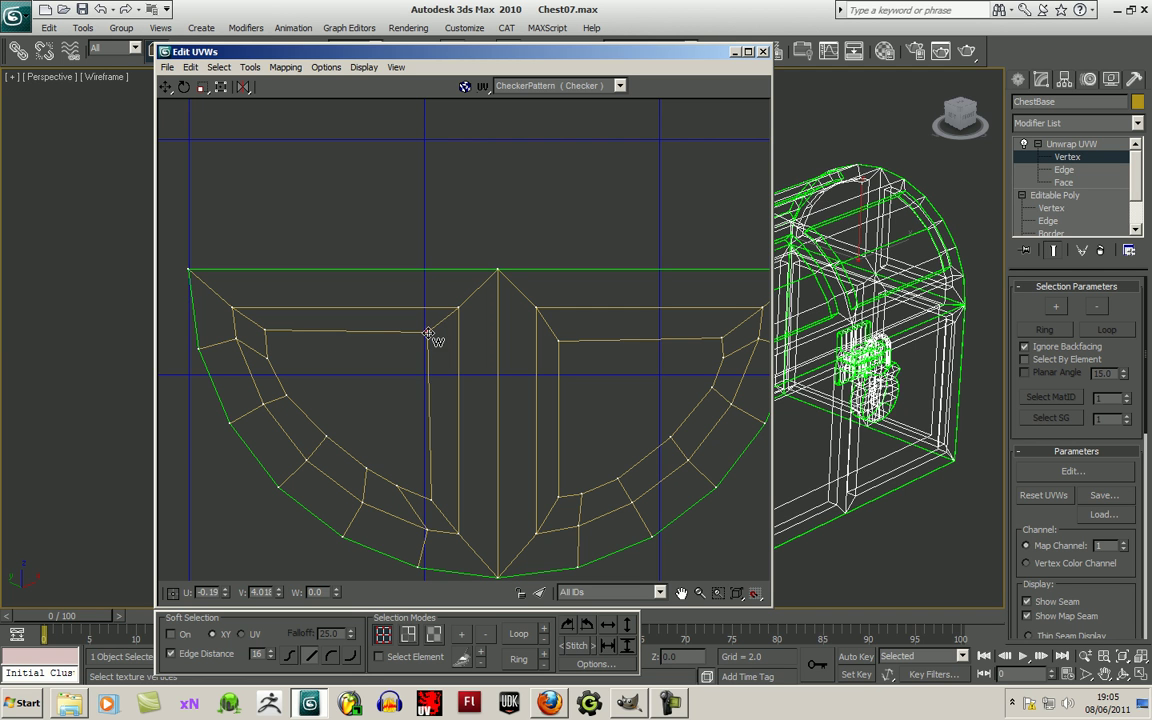
Step: Level the right panel's top edge by nudging its two upper corner vertices
middle_drag(596, 373, 580, 385)
scroll(580, 385, up, 2)
drag(539, 348, 540, 339)
middle_drag(624, 382, 489, 396)
drag(616, 356, 622, 352)
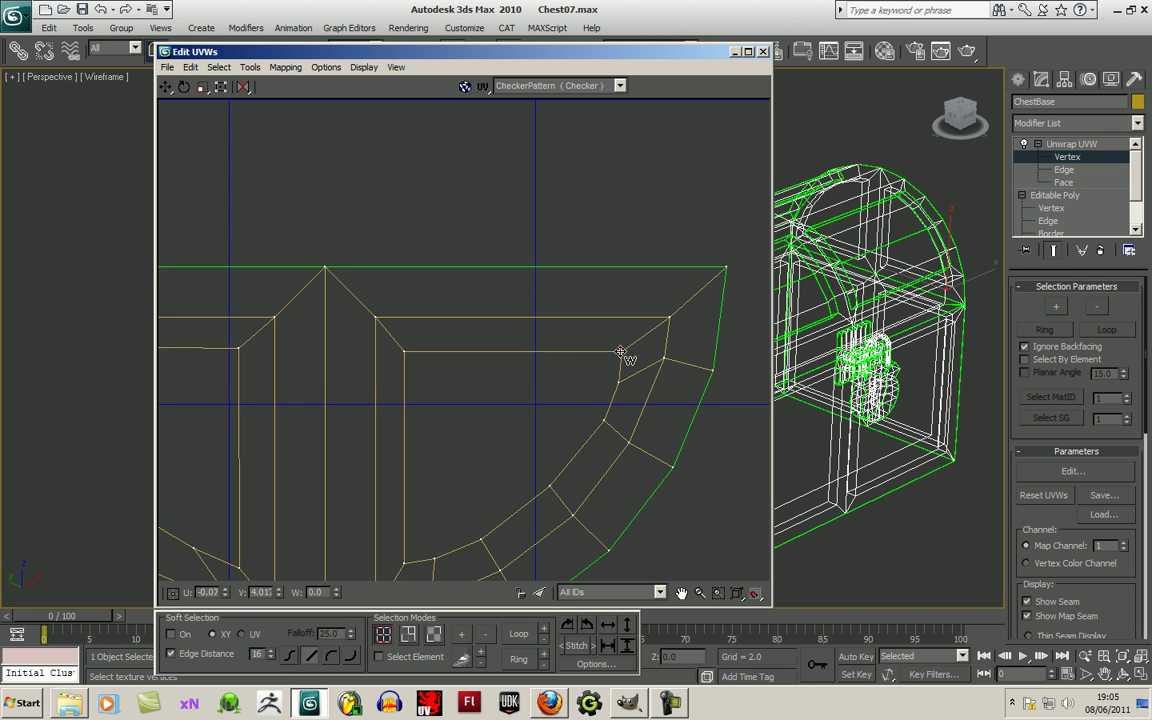
Step: Adjust the four middle-ring vertices nearest the corners of the half circle's curved bands to even out the narrow faces
middle_drag(503, 446, 557, 390)
scroll(570, 405, down, 2)
scroll(445, 445, up, 1)
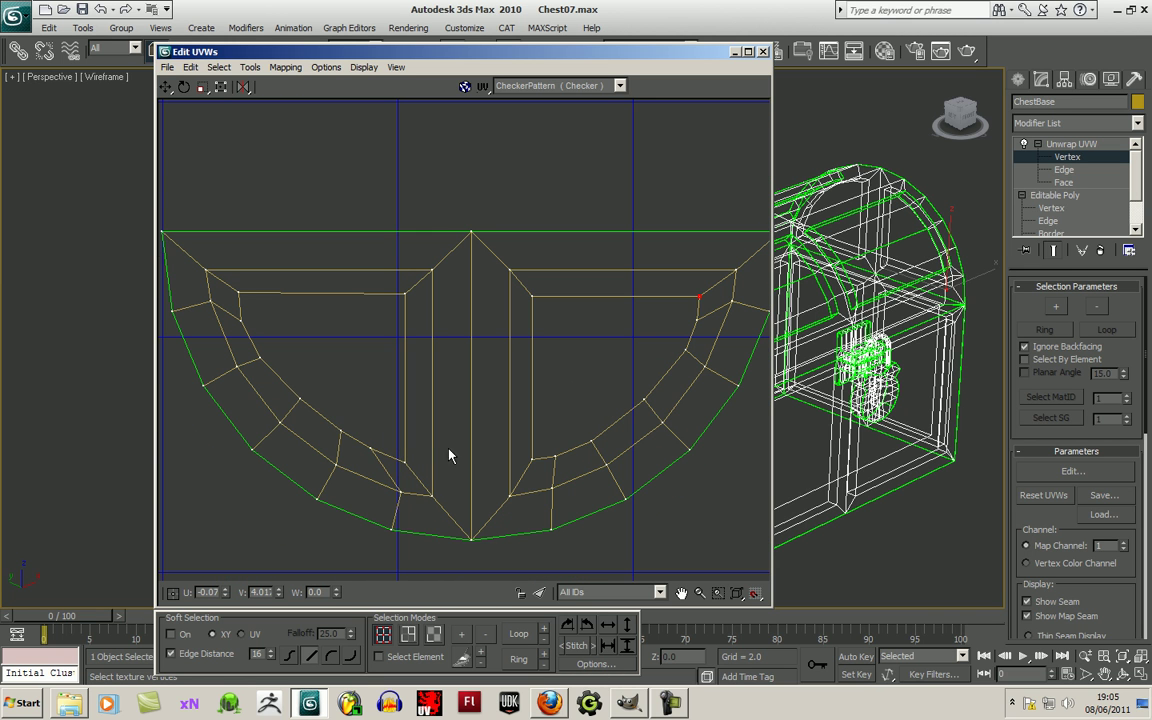
scroll(520, 514, down, 2)
click(440, 499)
click(538, 497)
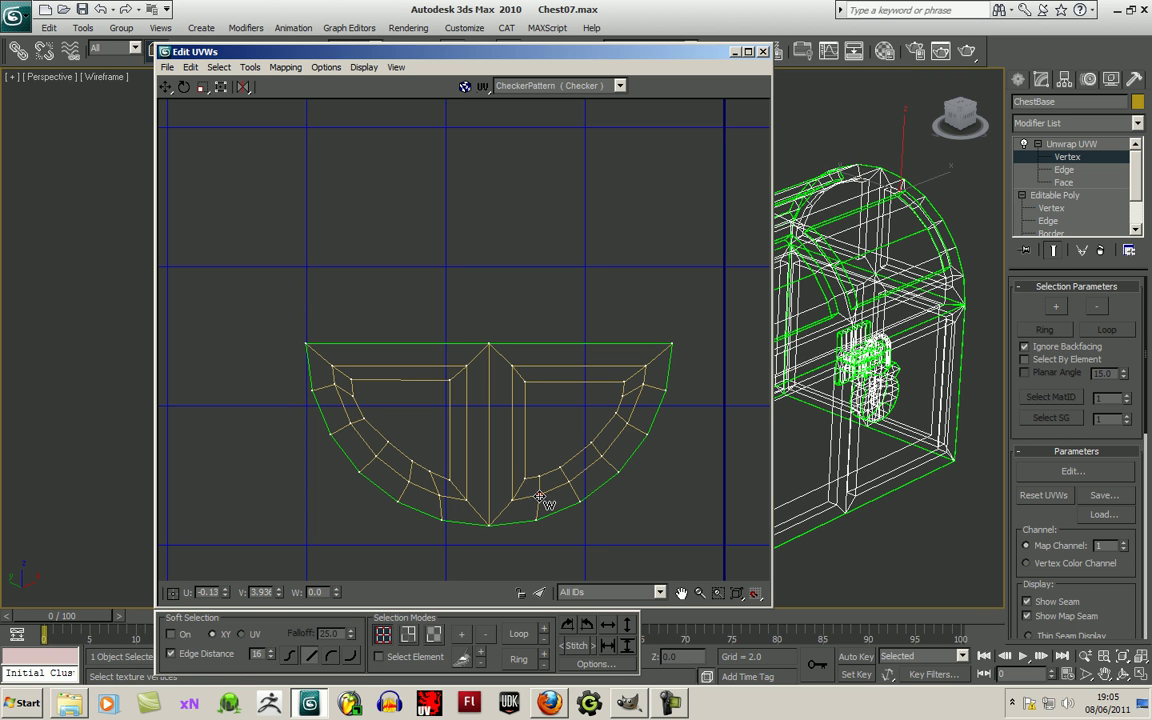
click(334, 389)
click(643, 385)
Step: Adjust the middle-ring vertices near the corners of the second half-circle shell's curved bands to even out its narrow faces
scroll(570, 390, down, 6)
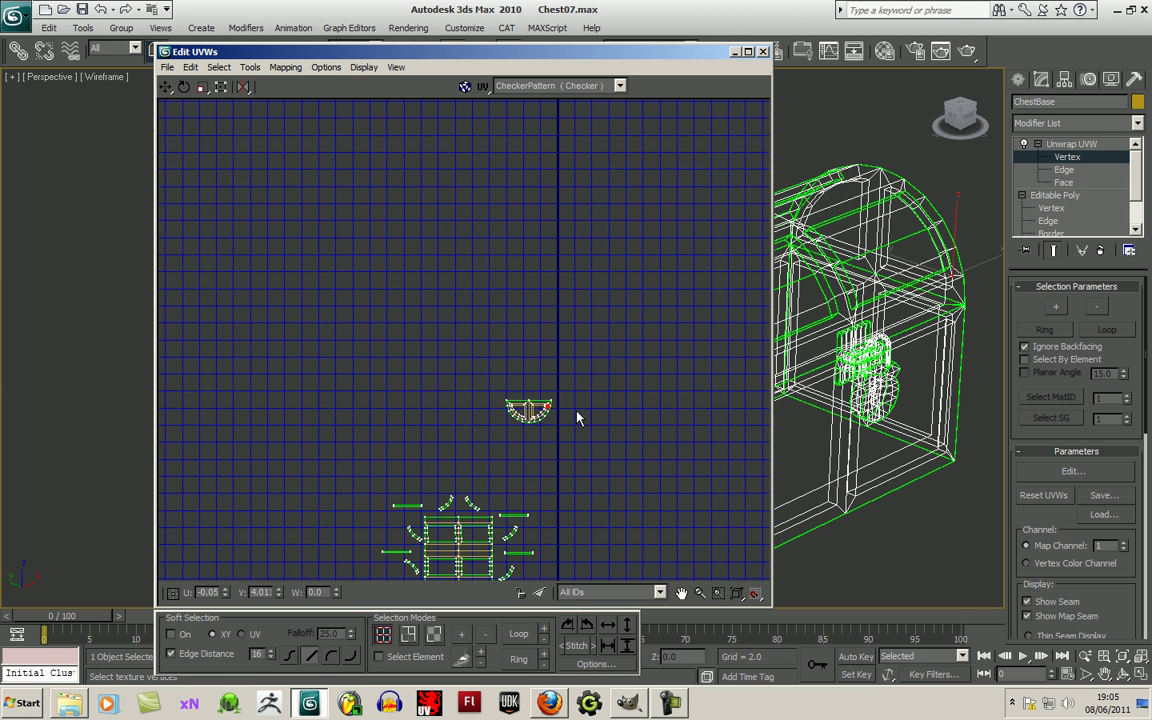
middle_drag(563, 393, 636, 312)
middle_drag(631, 551, 579, 398)
scroll(532, 424, up, 2)
scroll(470, 460, up, 2)
middle_drag(384, 348, 616, 617)
scroll(575, 490, up, 1)
click(639, 298)
middle_drag(548, 345, 607, 459)
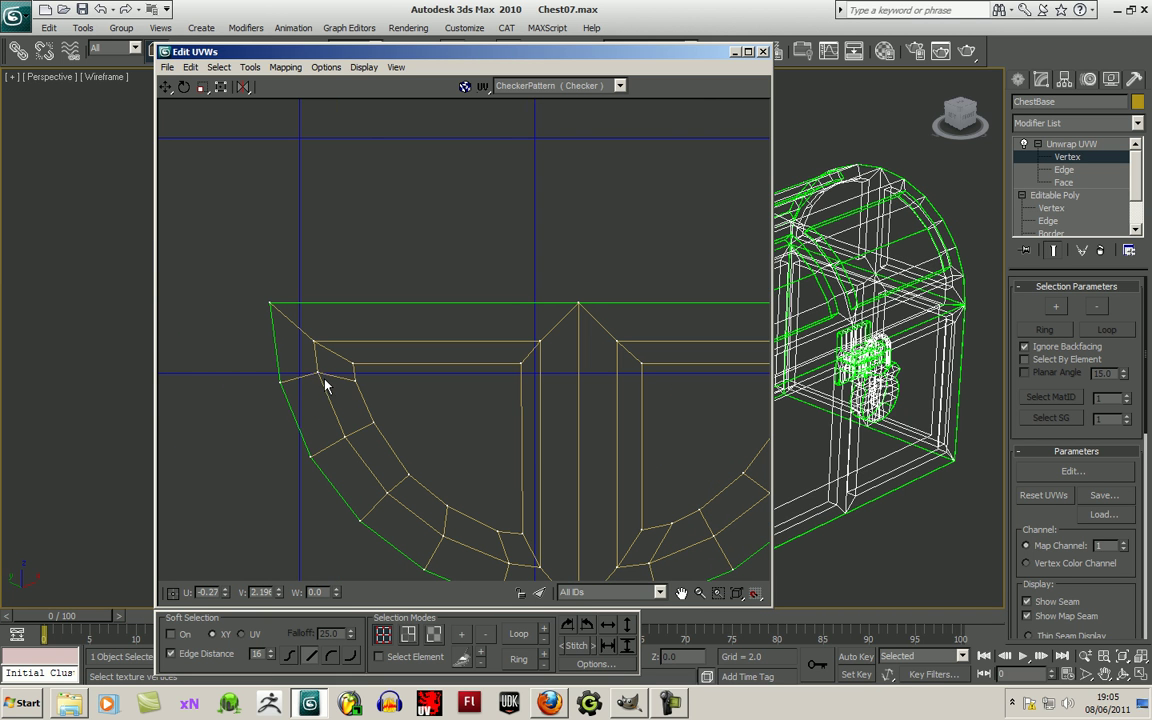
drag(316, 373, 315, 385)
middle_drag(411, 450, 424, 401)
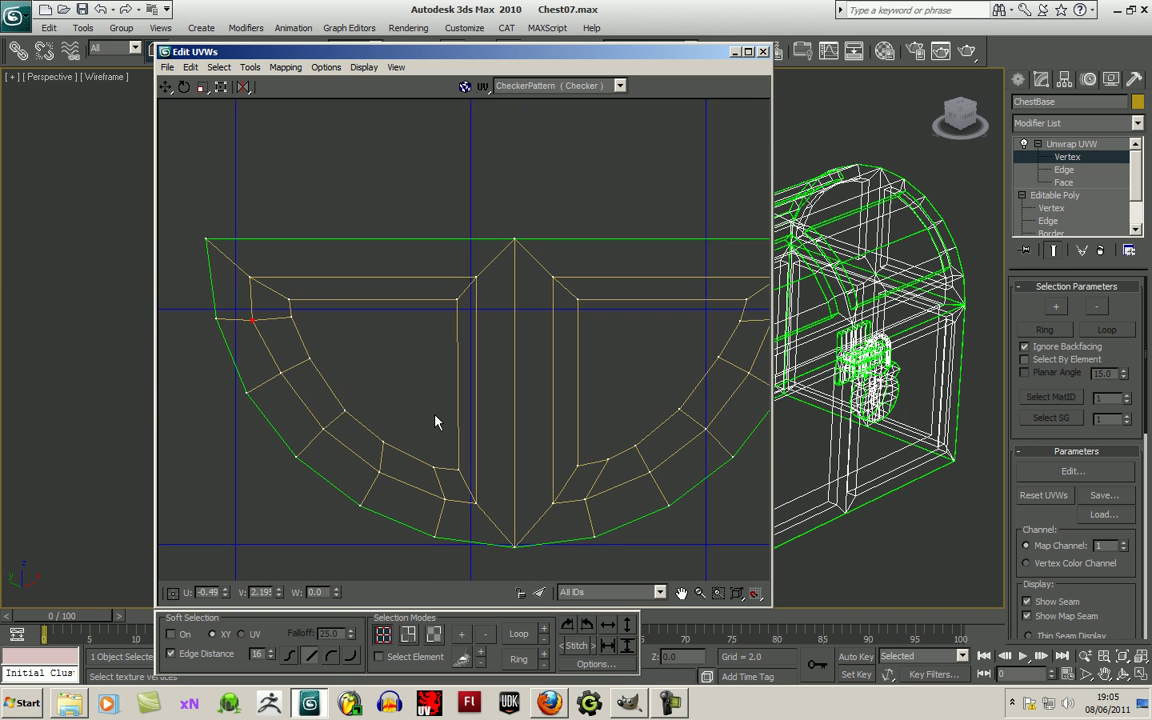
drag(442, 500, 435, 503)
middle_drag(600, 510, 559, 504)
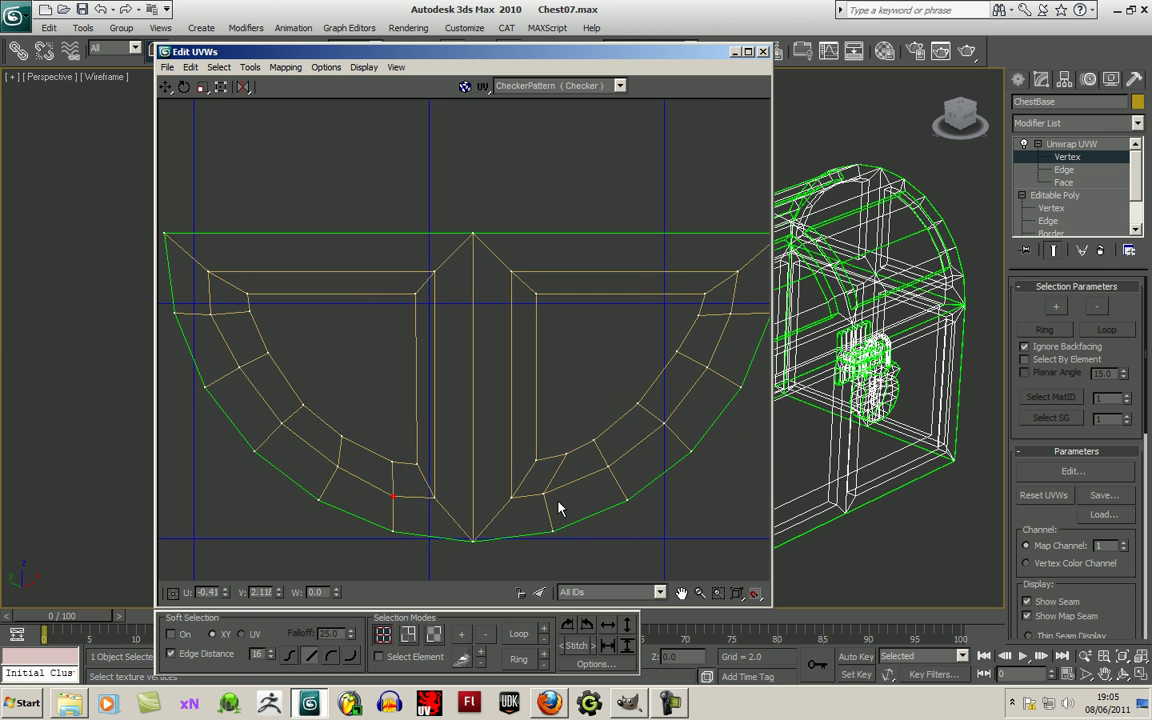
drag(548, 493, 565, 492)
Step: Shift the left panel's two inner corner vertices slightly outward and realign the neighbouring vertices of the lower band
scroll(587, 529, down, 2)
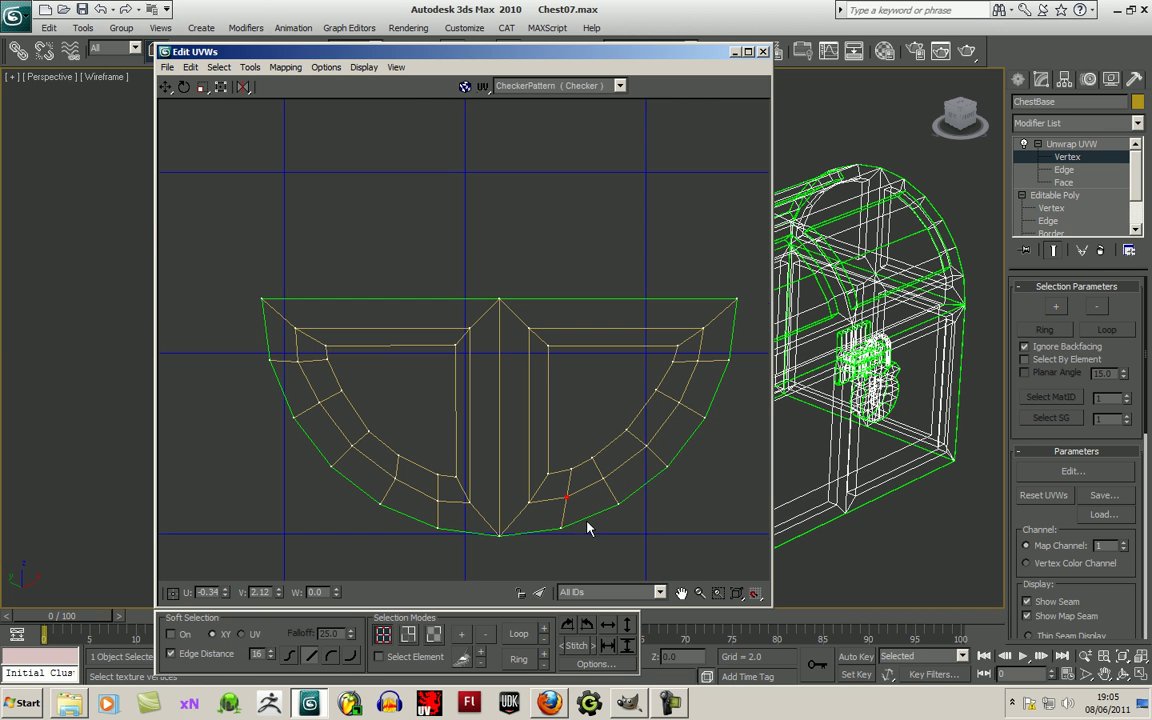
scroll(477, 505, up, 1)
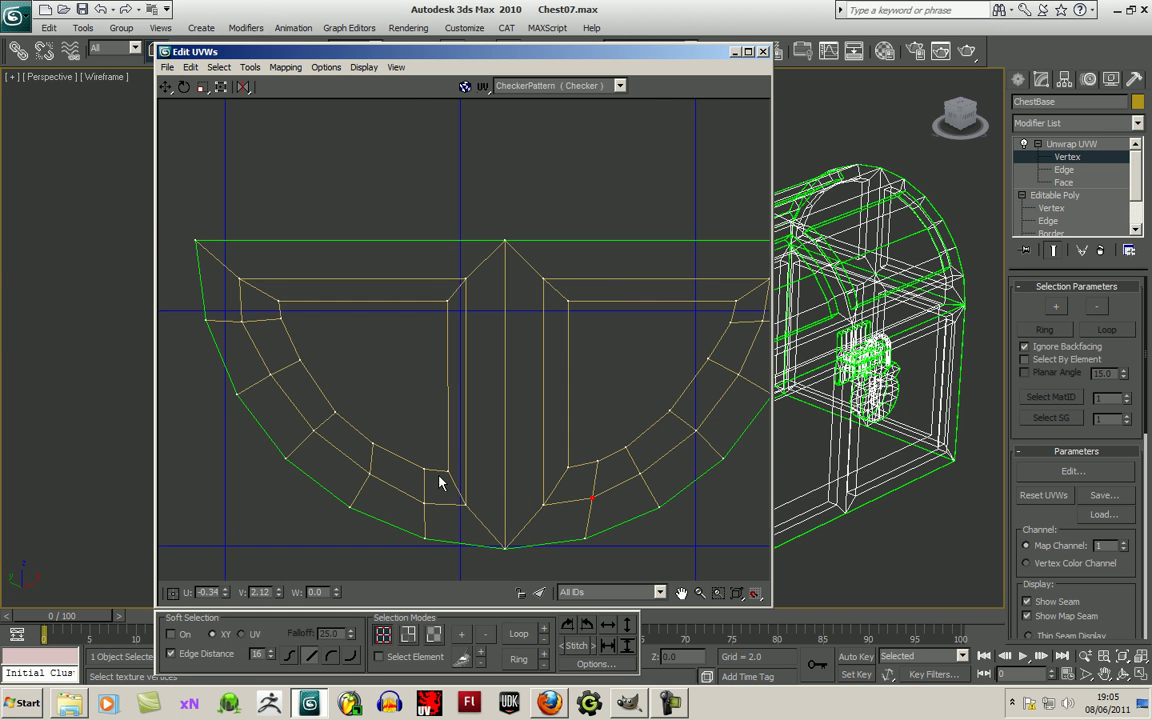
drag(451, 470, 447, 471)
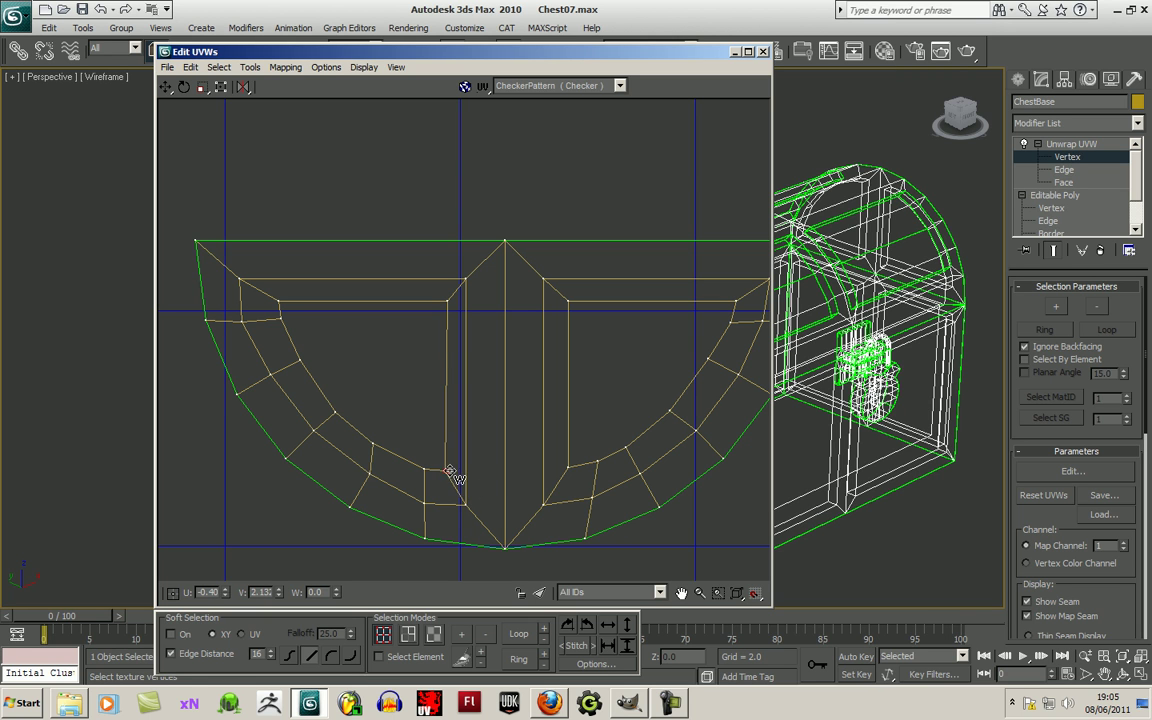
drag(447, 305, 443, 303)
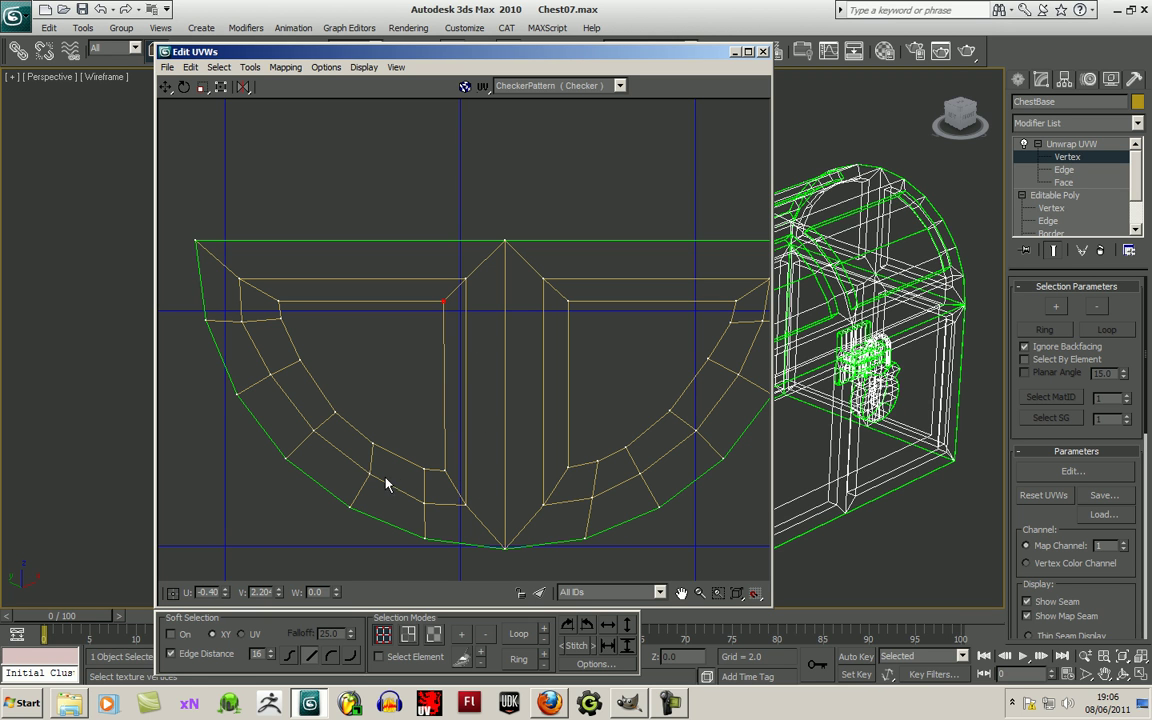
drag(445, 470, 419, 469)
Step: Examine the lower corner of the right curved band up close, and the overall arrangement of the UV shells
scroll(442, 501, down, 2)
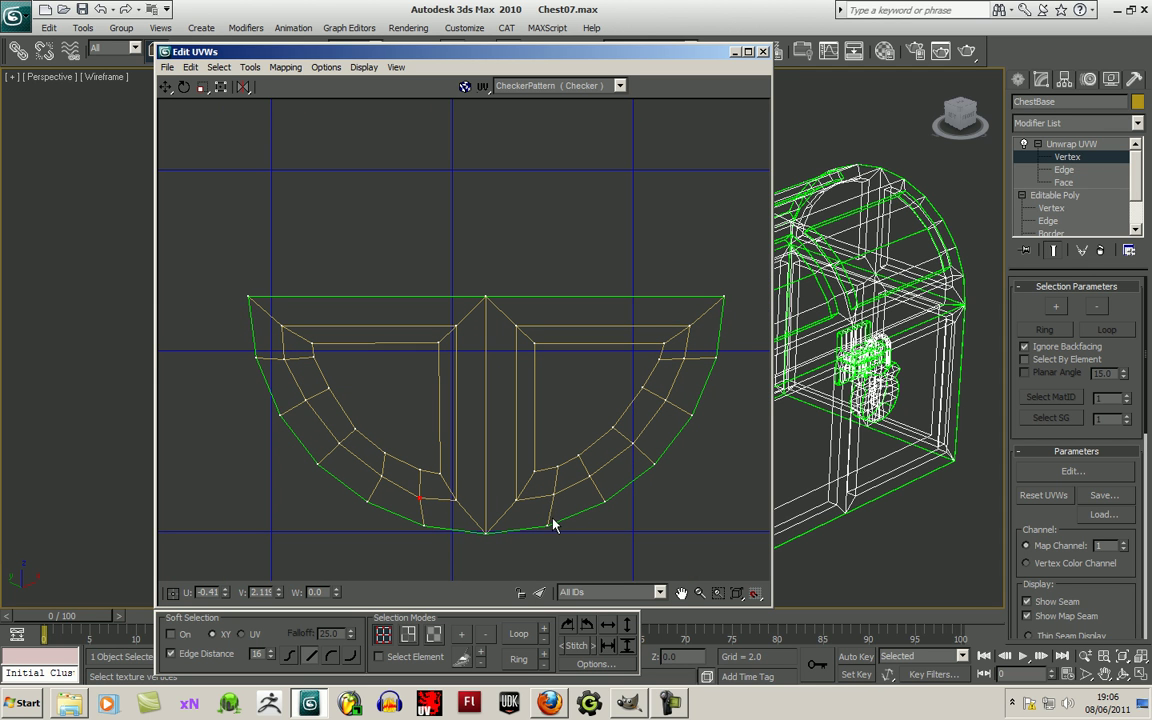
drag(548, 522, 555, 497)
scroll(540, 478, up, 3)
scroll(519, 455, up, 3)
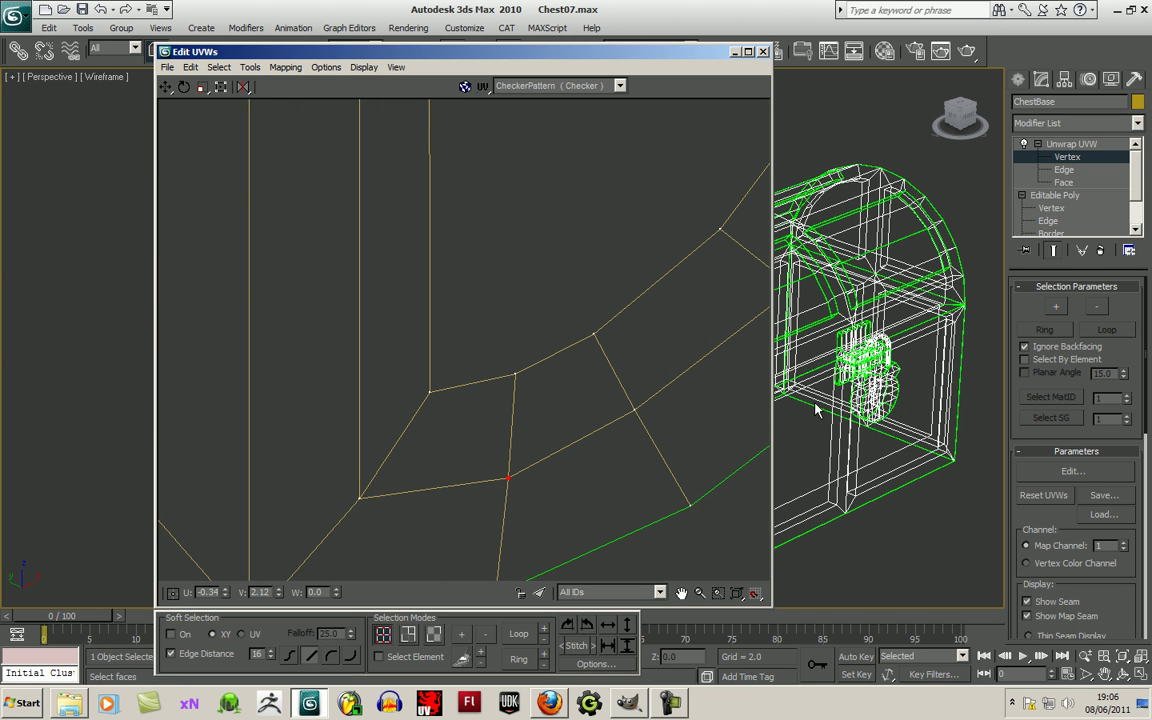
middle_drag(956, 357, 962, 391)
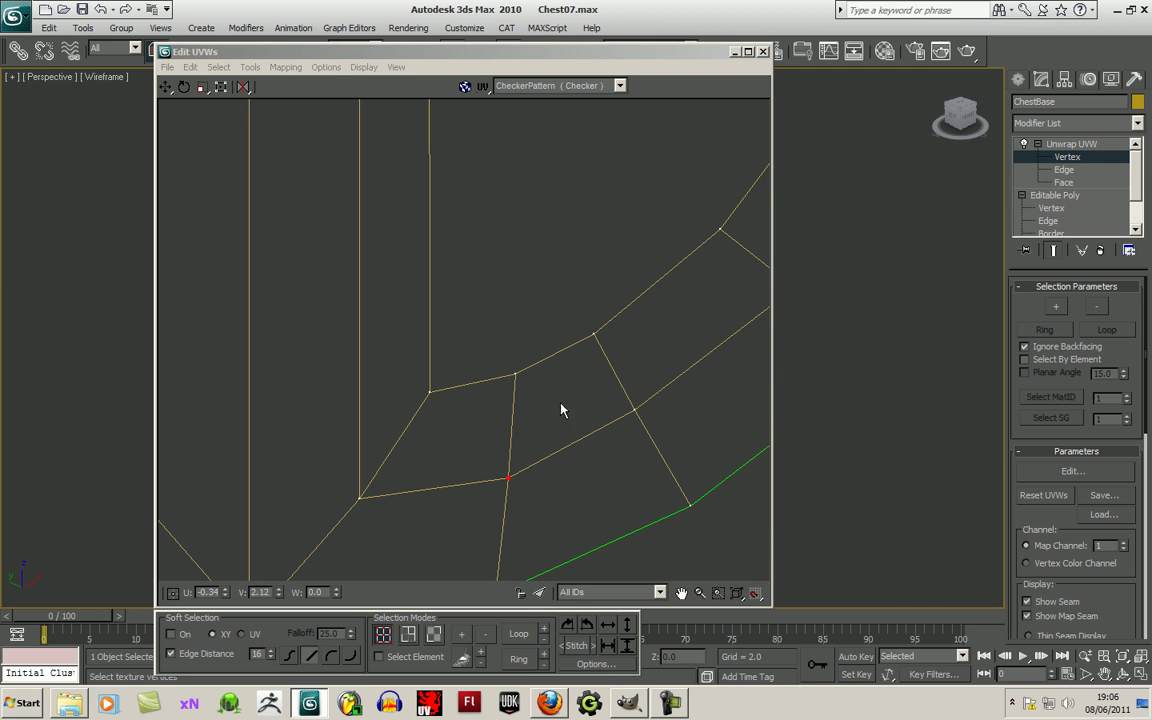
scroll(568, 398, down, 3)
mouse_move(540, 418)
mouse_down()
mouse_move(503, 380)
mouse_move(651, 456)
mouse_move(602, 404)
mouse_move(588, 358)
mouse_move(532, 451)
mouse_move(469, 468)
mouse_move(540, 416)
mouse_up()
scroll(540, 418, down, 10)
middle_drag(622, 437, 596, 498)
scroll(558, 454, down, 3)
middle_drag(574, 446, 462, 453)
scroll(549, 447, down, 3)
Step: Switch the UV editor to face selection and save the scene as Chest08.max
click(435, 630)
drag(396, 412, 508, 276)
drag(419, 231, 453, 247)
click(461, 362)
scroll(423, 384, up, 3)
click(354, 265)
click(434, 376)
scroll(434, 378, up, 2)
middle_drag(414, 393, 555, 577)
click(83, 10)
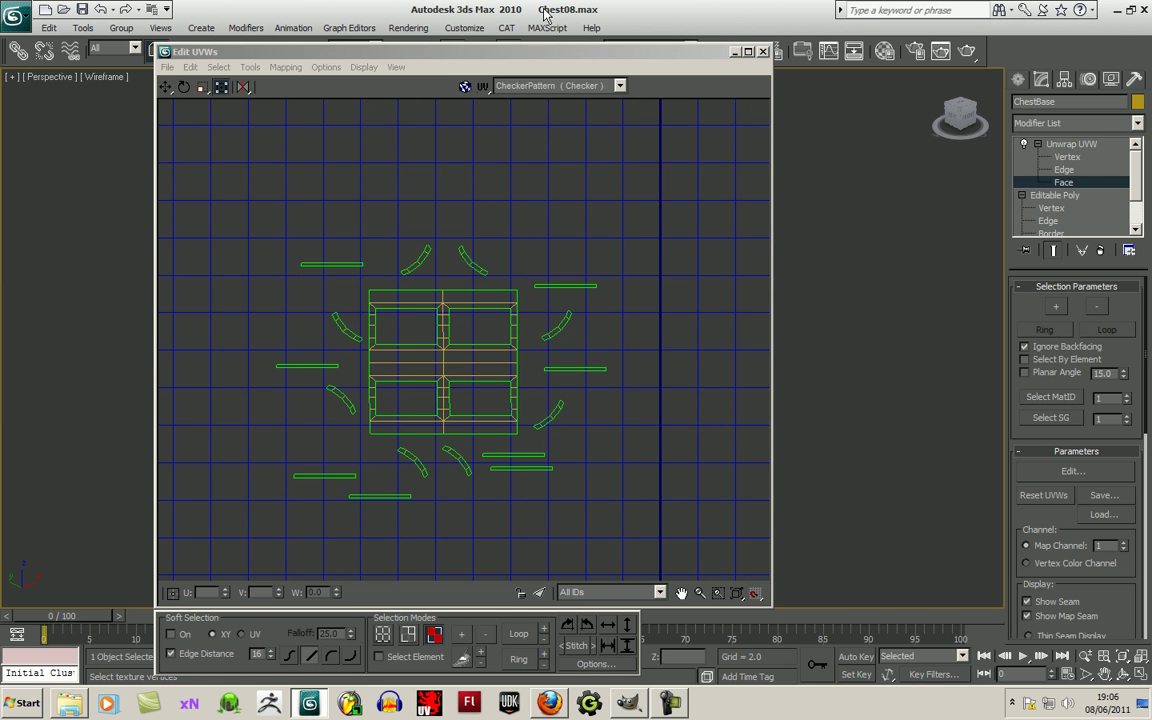
Step: Select the curved strip beside the rectangular shell's lower left opening to identify its matching edge
middle_drag(580, 296, 602, 249)
scroll(590, 274, up, 1)
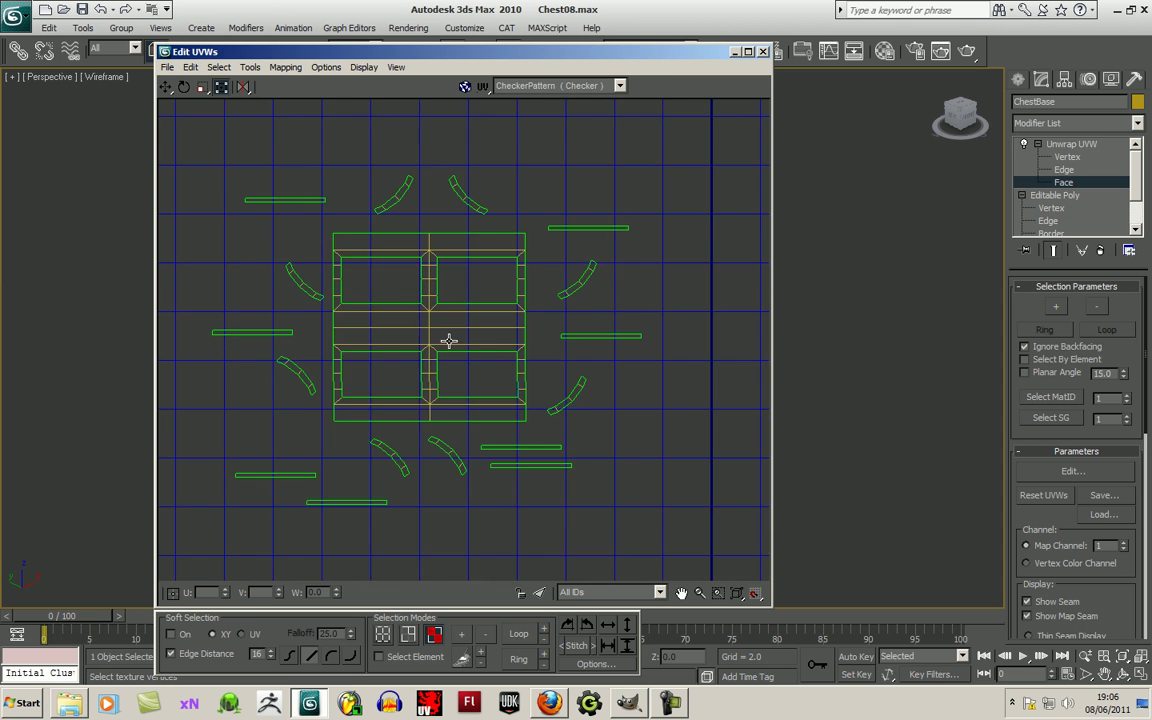
middle_drag(455, 344, 514, 350)
click(348, 370)
click(353, 418)
scroll(357, 418, up, 2)
scroll(363, 411, down, 1)
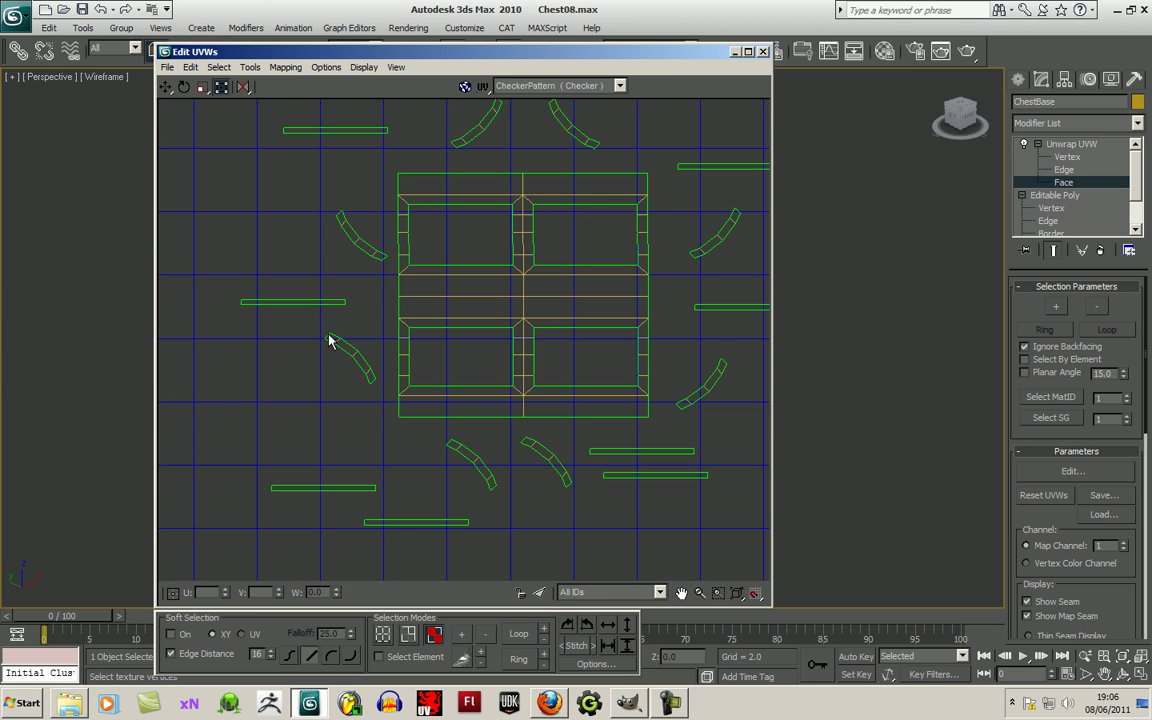
drag(366, 413, 365, 407)
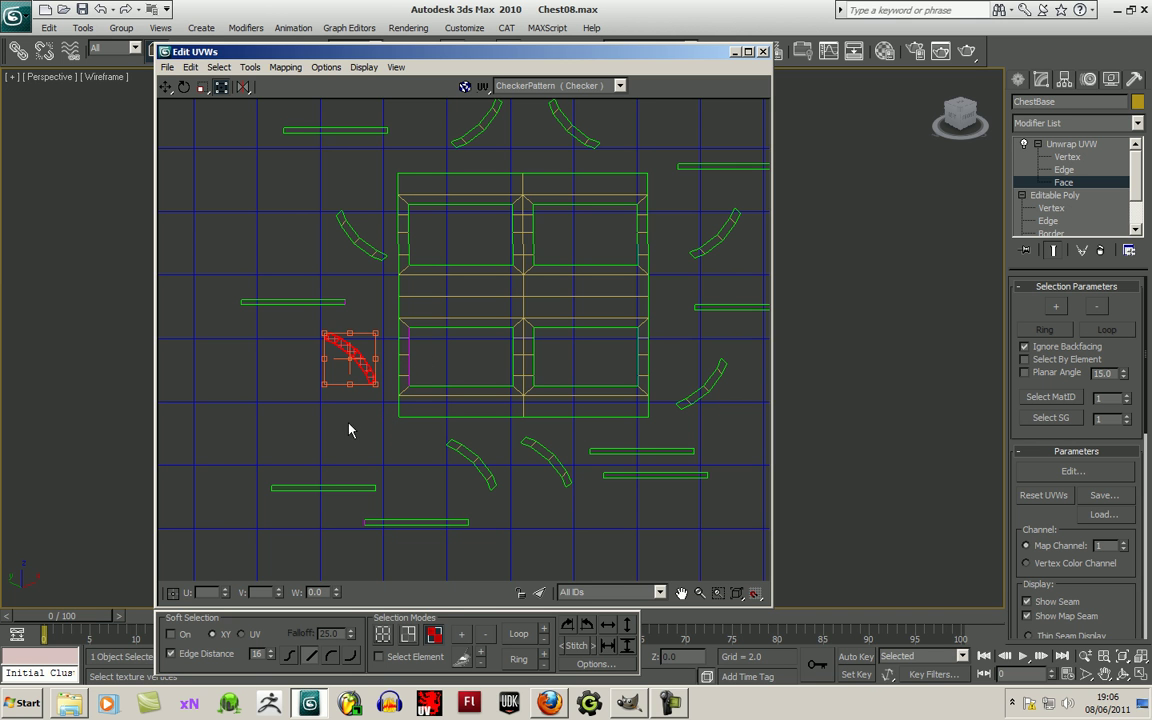
click(355, 417)
scroll(355, 416, up, 1)
Step: Switch to vertex selection and weld one long side of the curved strip to the left edge of the shell's lower left opening
click(383, 634)
scroll(337, 476, down, 1)
scroll(345, 489, up, 2)
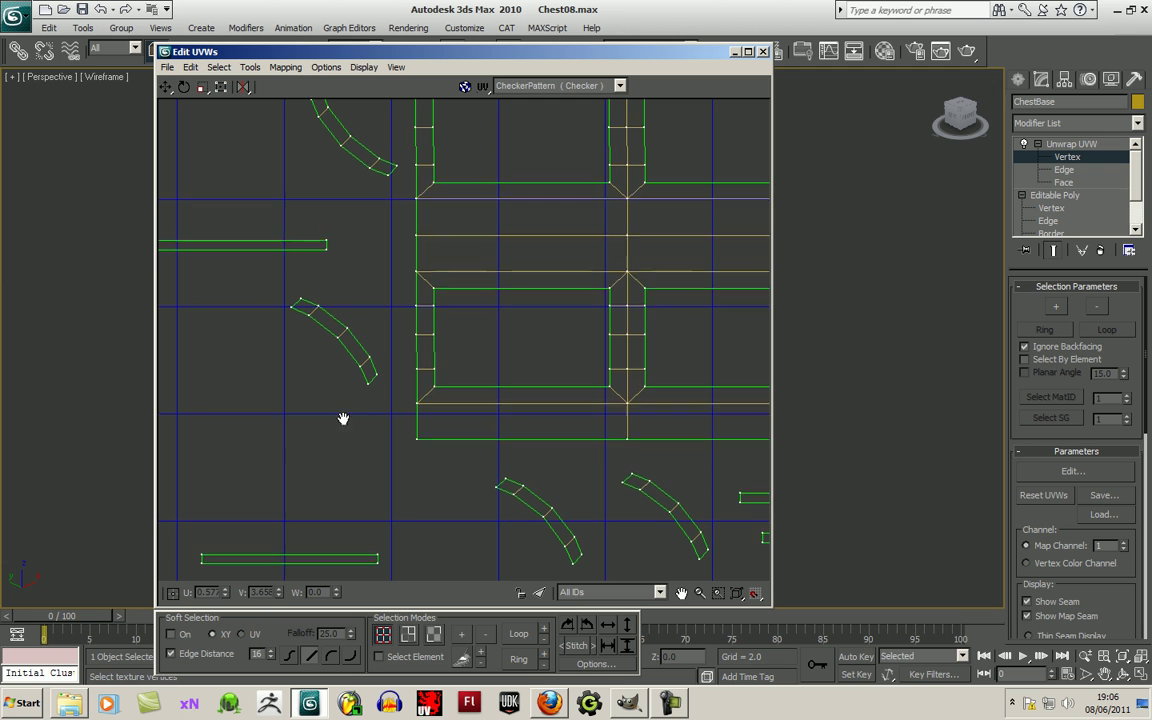
scroll(346, 467, up, 1)
drag(395, 428, 456, 341)
drag(347, 371, 457, 379)
drag(308, 341, 461, 420)
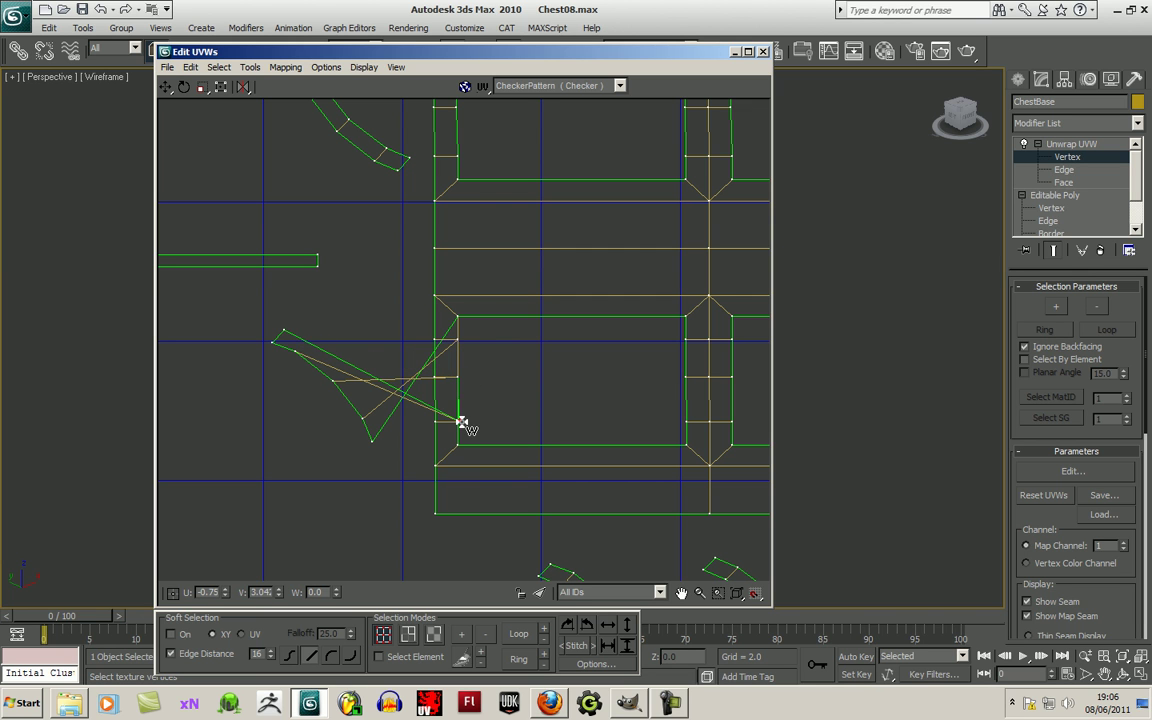
drag(285, 333, 457, 447)
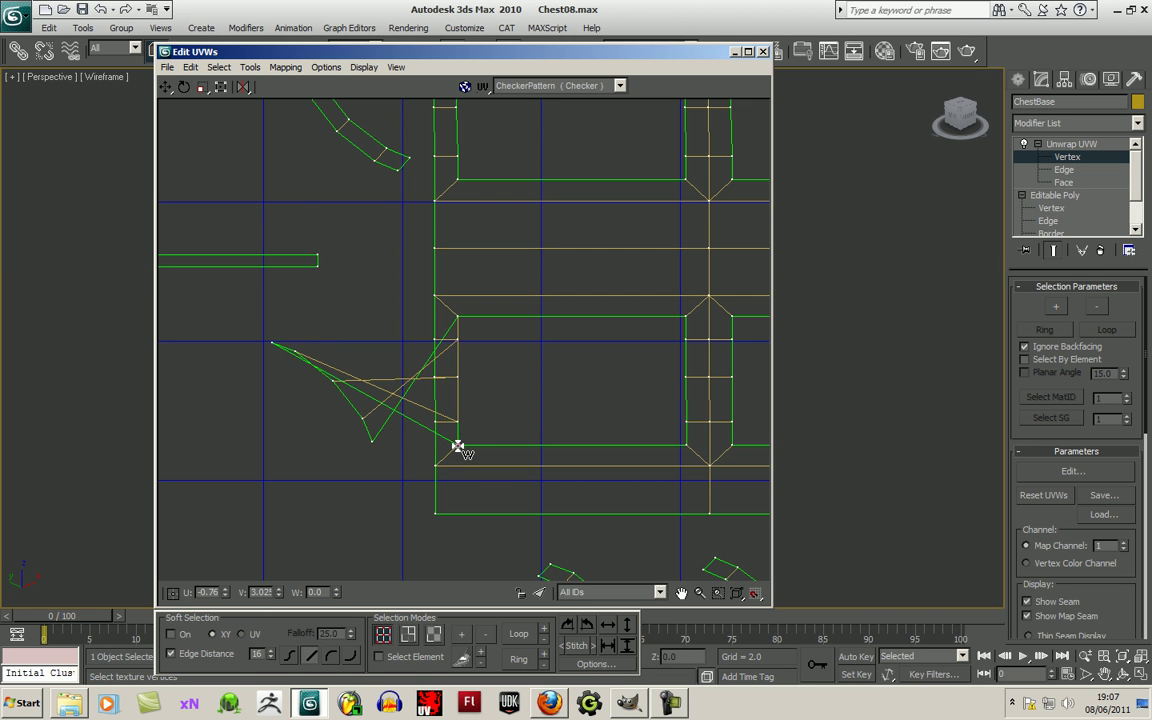
Step: Place the curved strip's free-side vertices just inside the lower left opening, alongside its welded left edge
drag(273, 345, 481, 421)
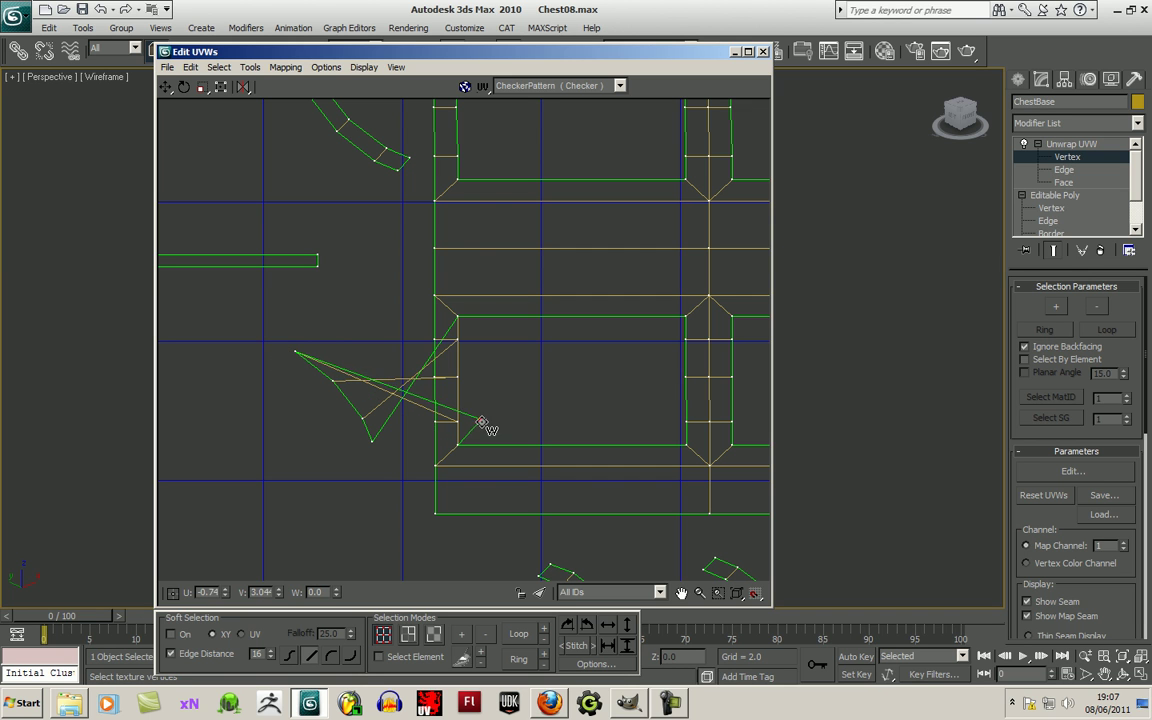
drag(295, 352, 481, 387)
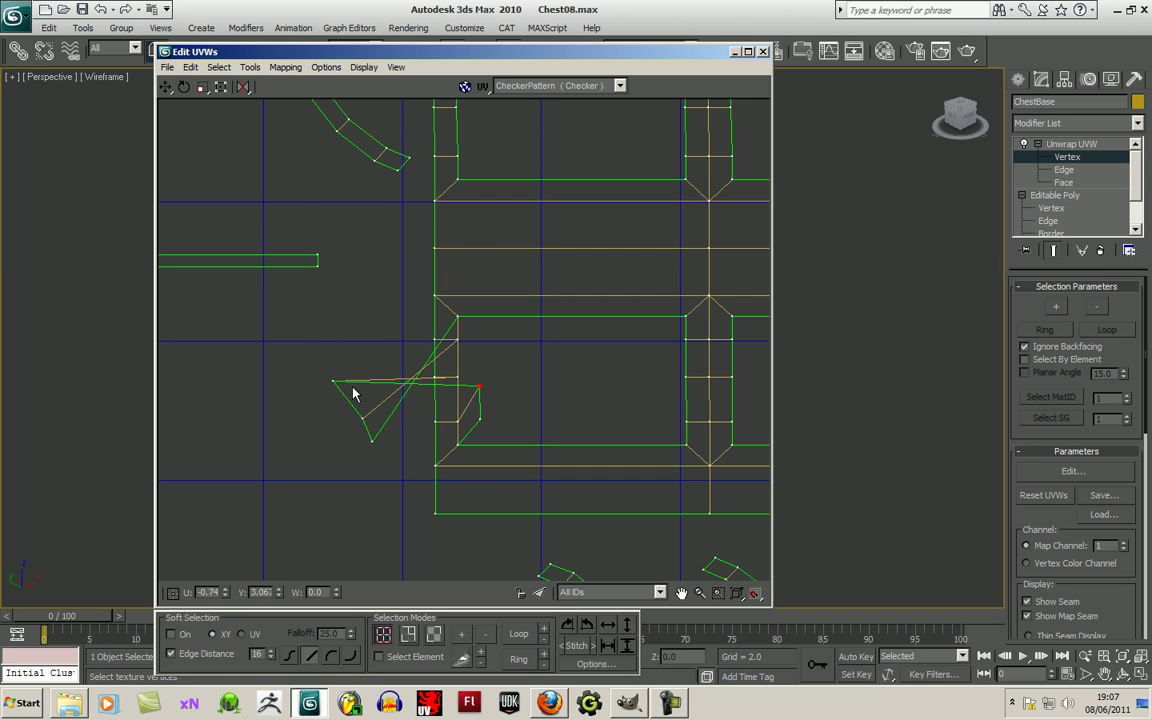
drag(338, 381, 483, 369)
drag(334, 382, 486, 367)
drag(362, 419, 482, 348)
drag(373, 440, 477, 332)
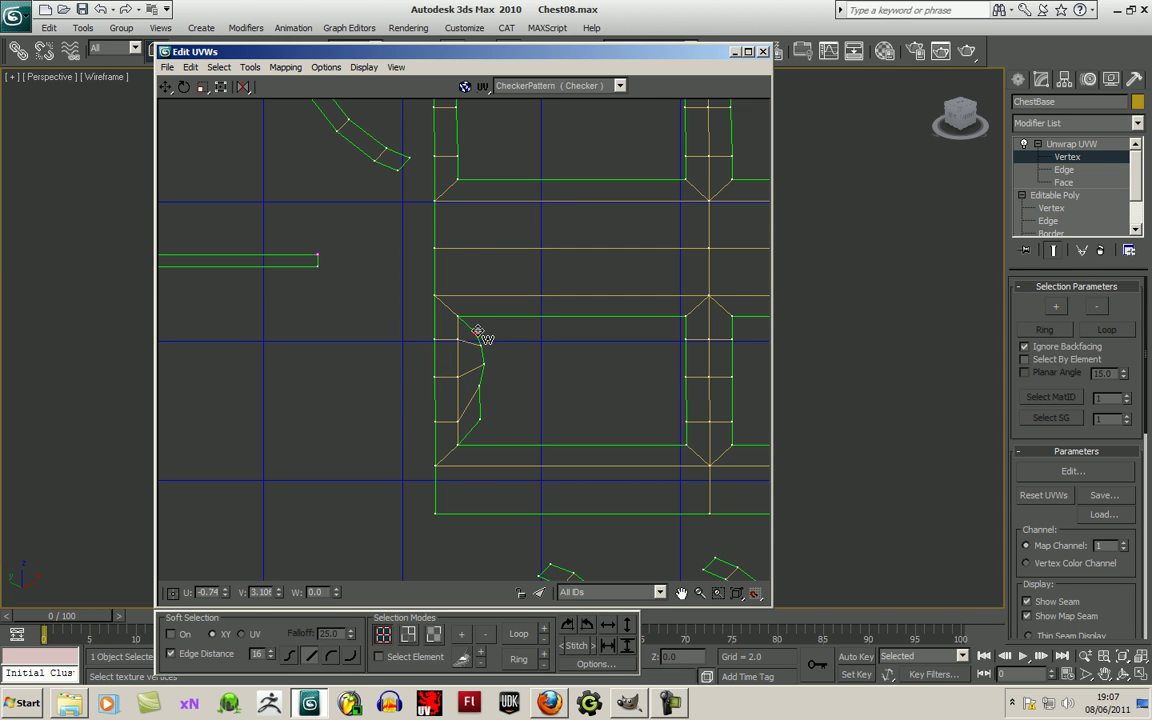
Step: Even out the free-side vertices of the strip on the lower left opening's left edge into a roughly straight vertical line
scroll(492, 400, up, 2)
drag(469, 429, 463, 436)
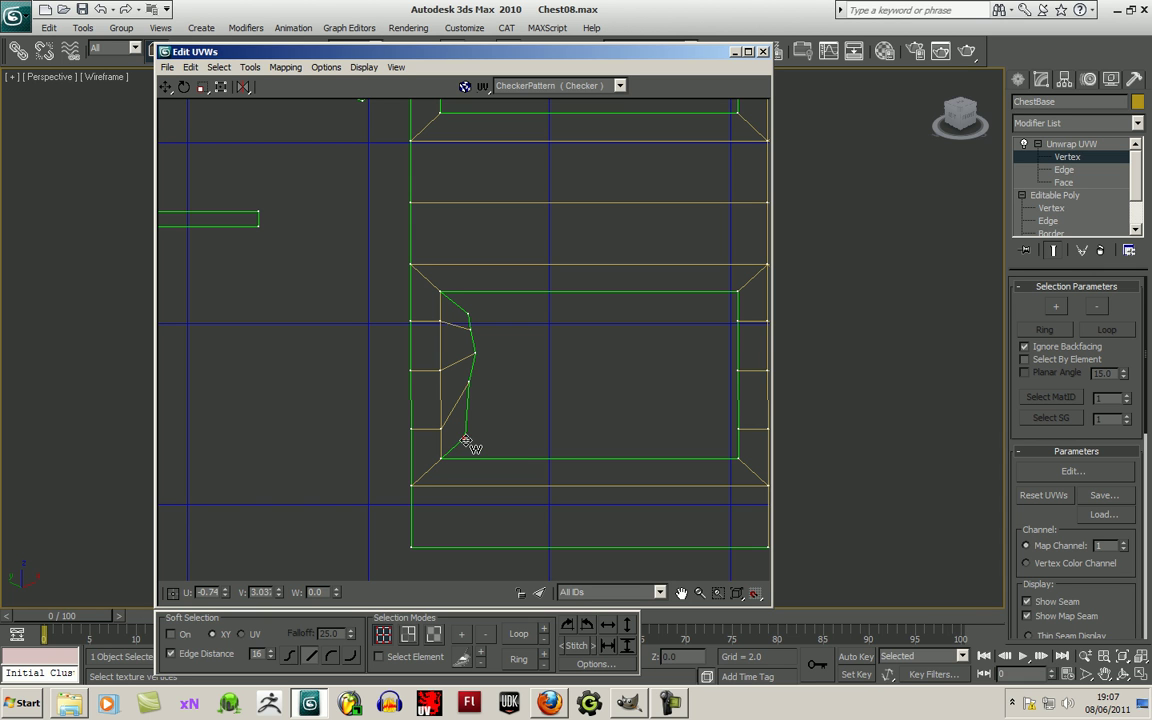
drag(470, 387, 461, 415)
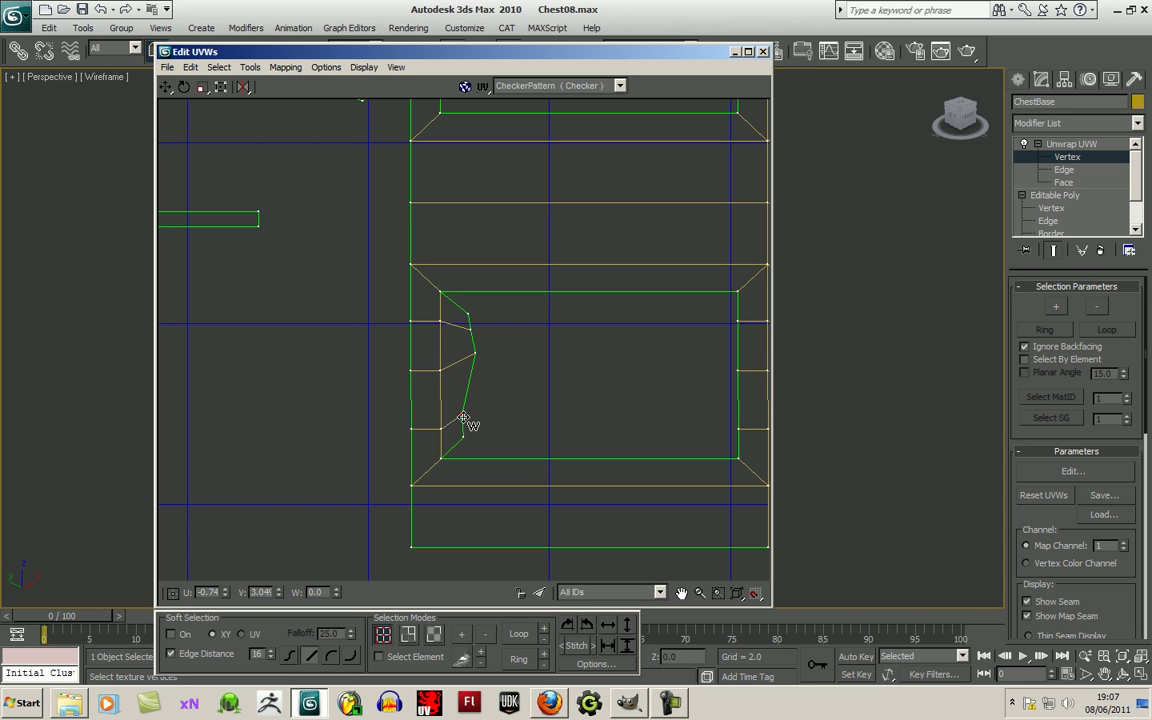
drag(476, 358, 467, 376)
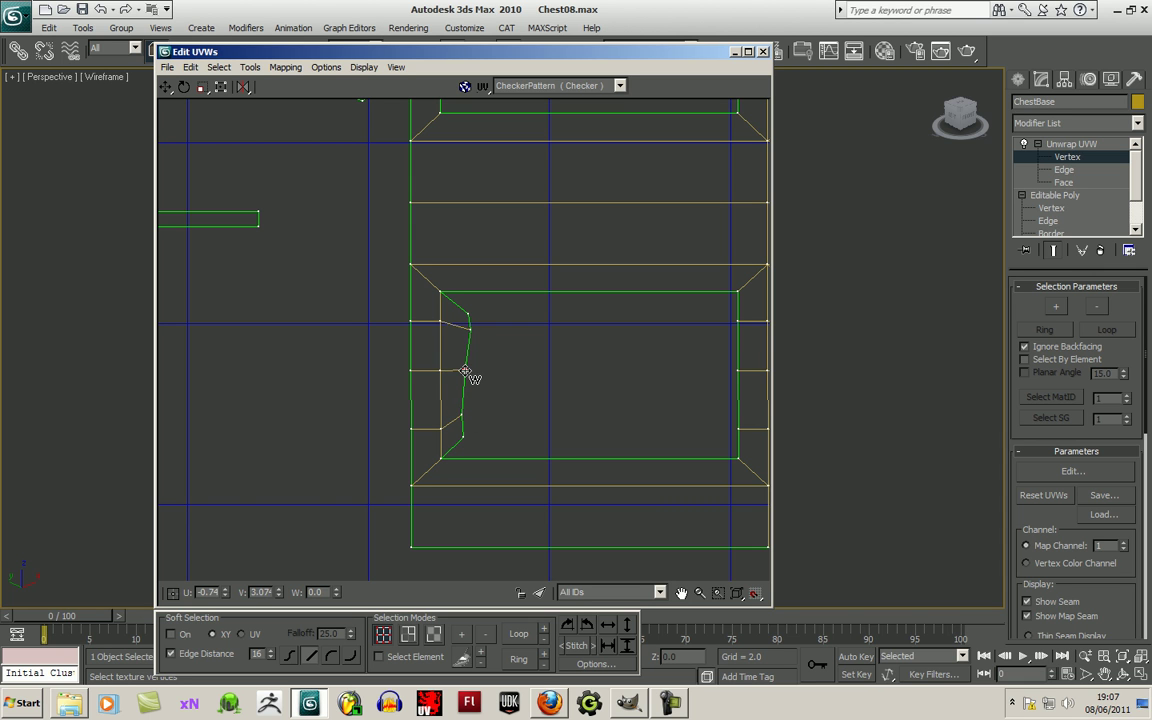
drag(470, 328, 464, 330)
Step: Weld the straight strip left of the shell along the top edge of the lower left opening and to the attached curved strip's upper inner corner
scroll(495, 346, down, 3)
middle_drag(514, 373, 489, 364)
drag(362, 275, 510, 332)
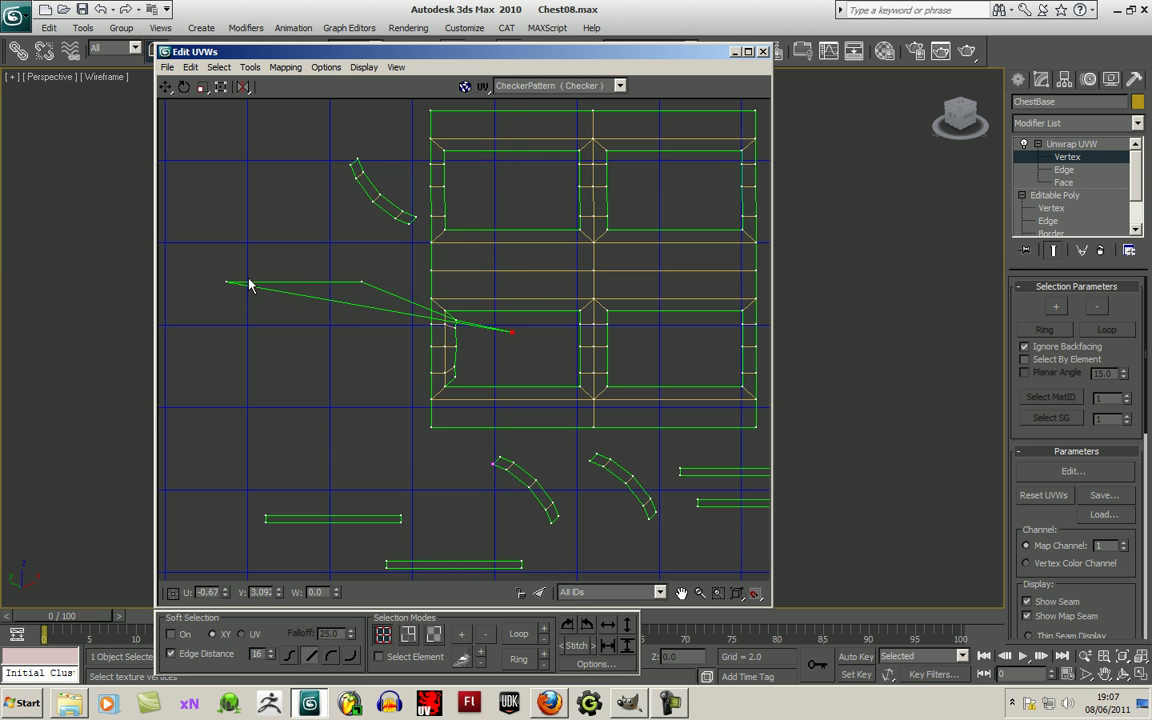
drag(228, 282, 580, 312)
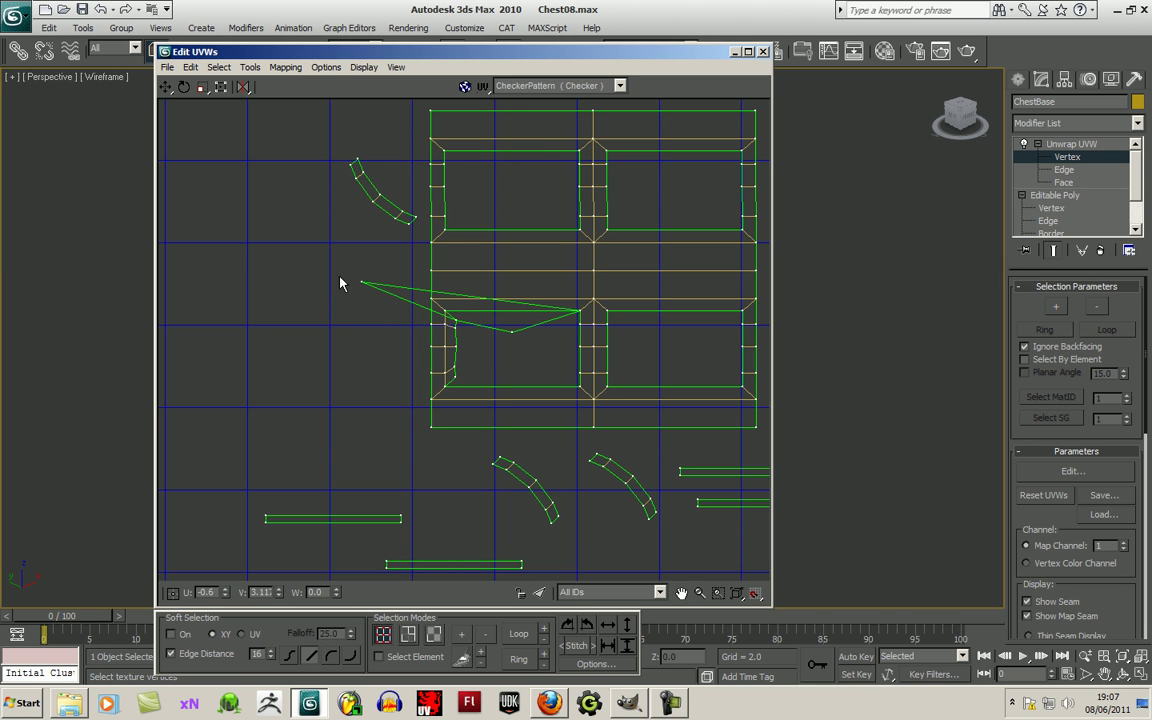
drag(361, 280, 452, 320)
Step: Move the top strip's free corner near the lower left opening's upper right corner and adjust the left strip's inner vertices
scroll(500, 352, up, 4)
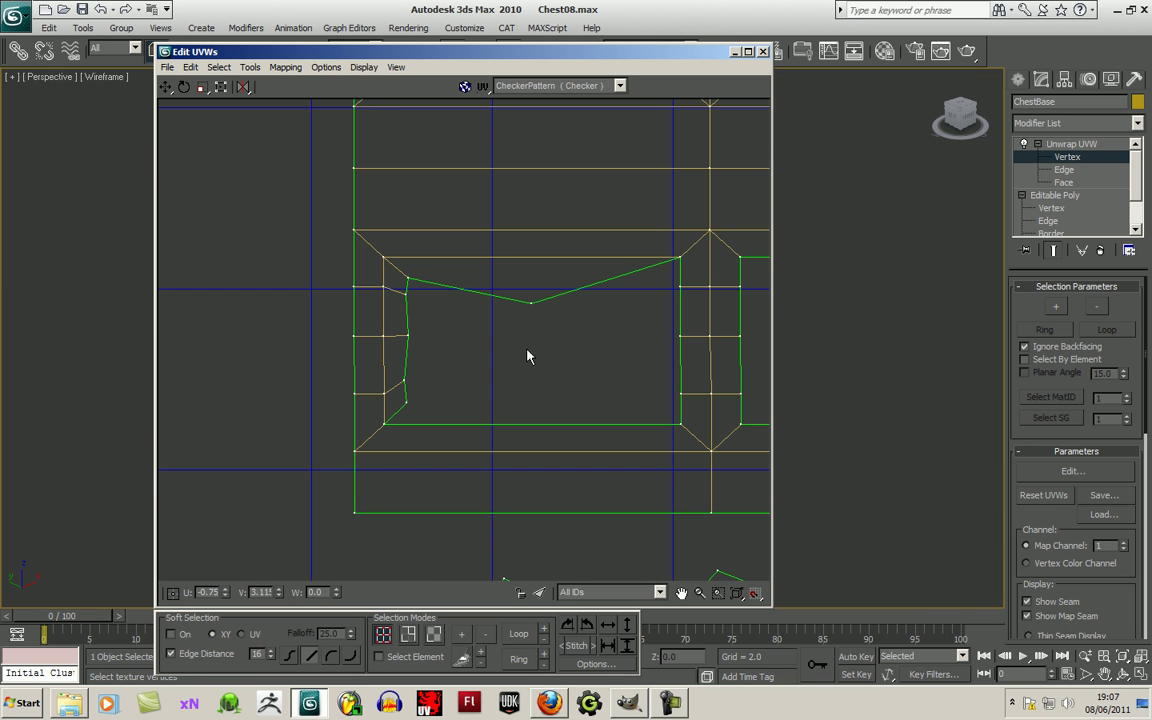
middle_drag(493, 298, 495, 330)
drag(531, 335, 647, 314)
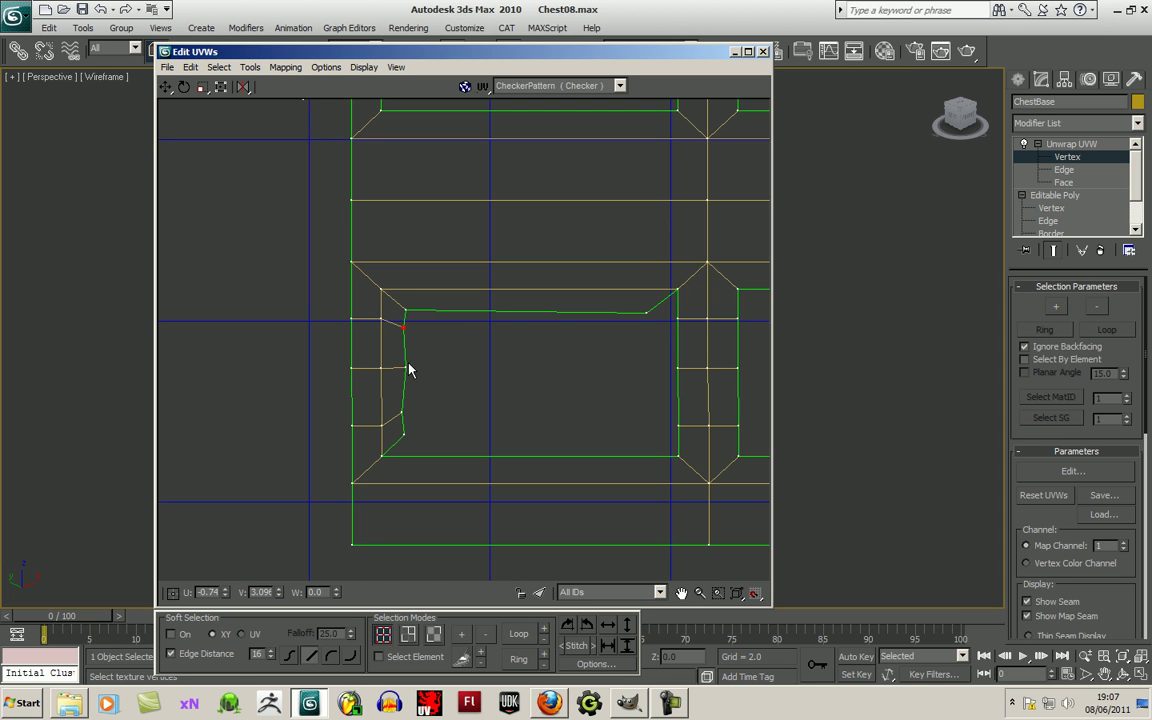
drag(401, 410, 405, 420)
Step: Weld one long side of the left curved strip below the shell to the right edge of the lower left opening
scroll(437, 368, down, 4)
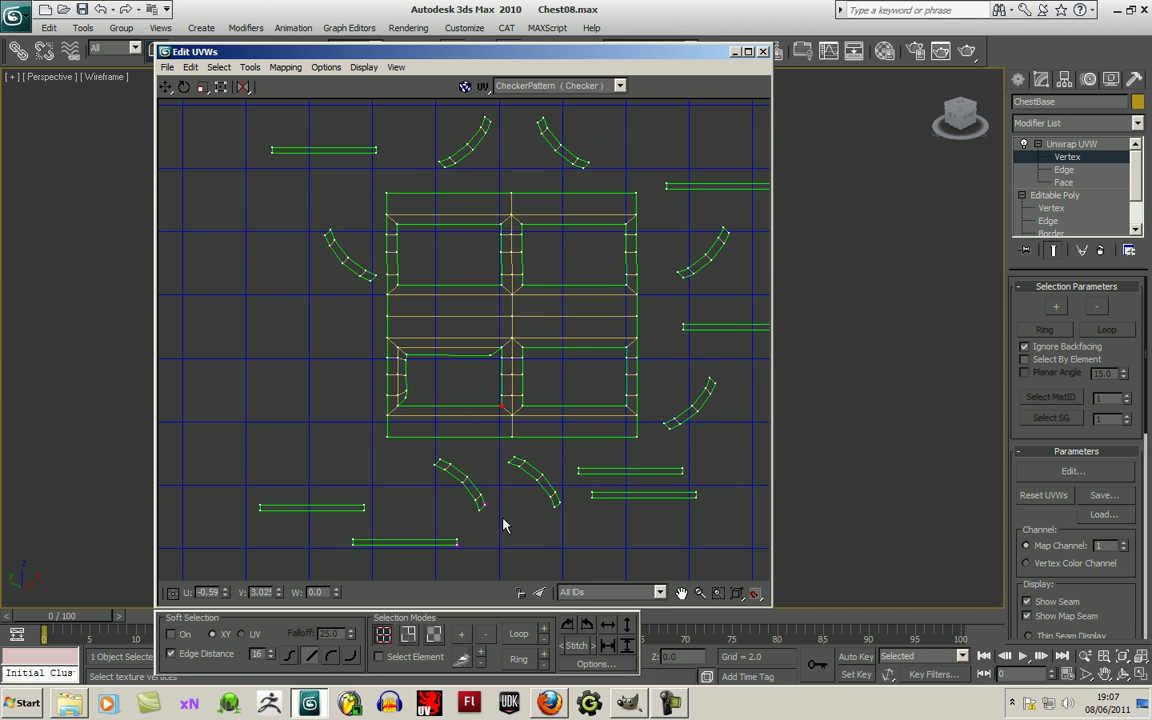
drag(484, 506, 501, 406)
scroll(500, 499, up, 3)
drag(464, 490, 501, 324)
drag(445, 463, 503, 290)
drag(415, 440, 502, 260)
drag(400, 431, 502, 244)
Step: Move that curved strip's free-side vertices inside the opening, welding its upper one to the top strip's inner corner
drag(391, 440, 484, 259)
drag(406, 462, 485, 272)
drag(432, 471, 486, 291)
drag(457, 499, 486, 321)
drag(465, 515, 487, 340)
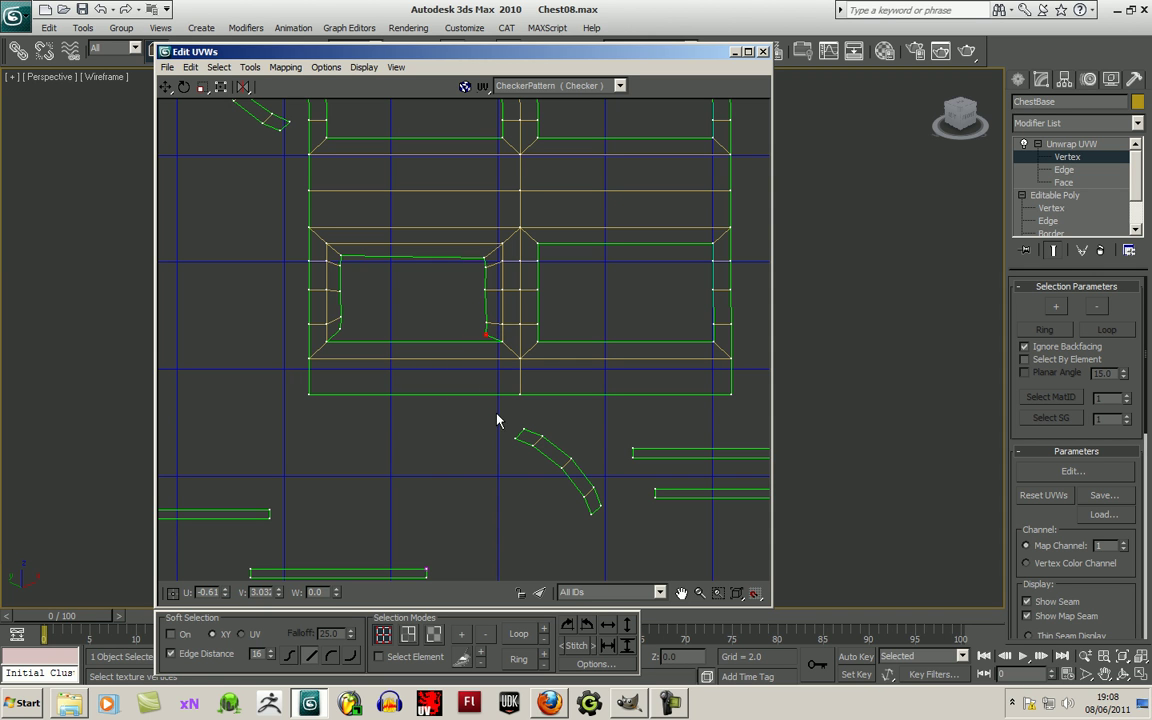
Step: Realign the lower inner vertices of the strip on the lower left opening's right edge
scroll(491, 411, up, 3)
middle_drag(461, 334, 404, 511)
drag(433, 422, 434, 399)
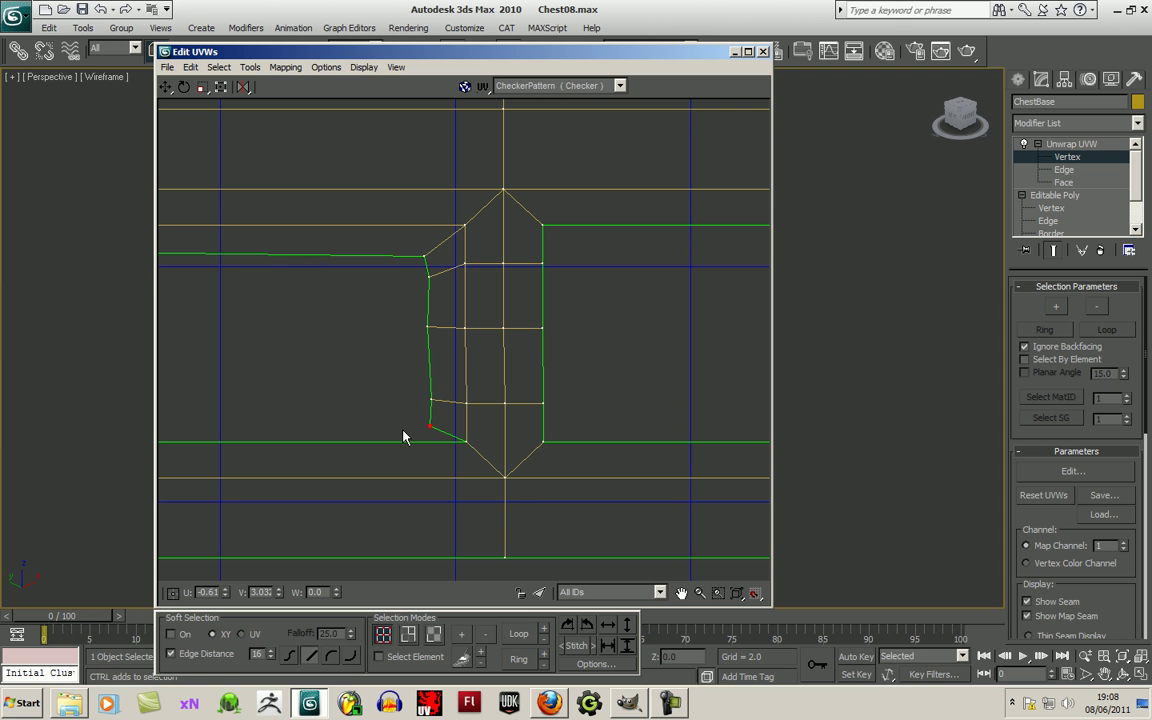
Step: Weld the lowest straight strip along the lower left opening's bottom edge, joining its inner corners to both attached side strips
scroll(483, 478, up, 1)
scroll(465, 467, down, 5)
scroll(455, 463, up, 3)
middle_drag(480, 487, 561, 438)
scroll(552, 508, down, 1)
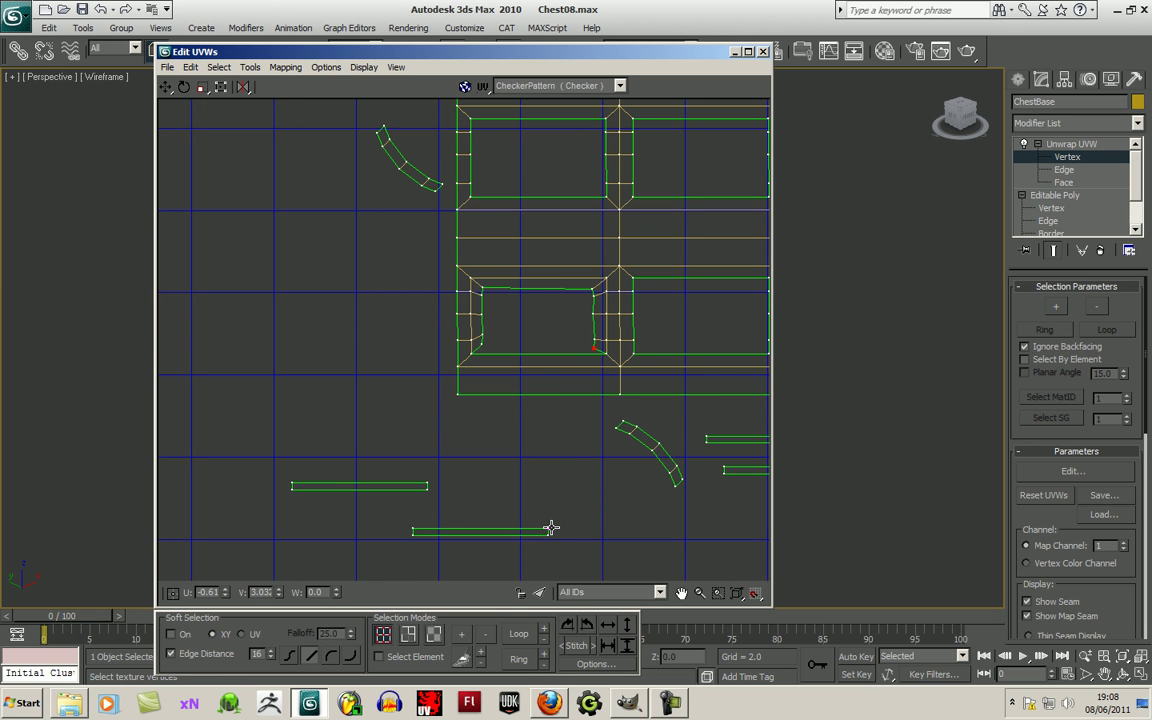
drag(555, 522, 594, 348)
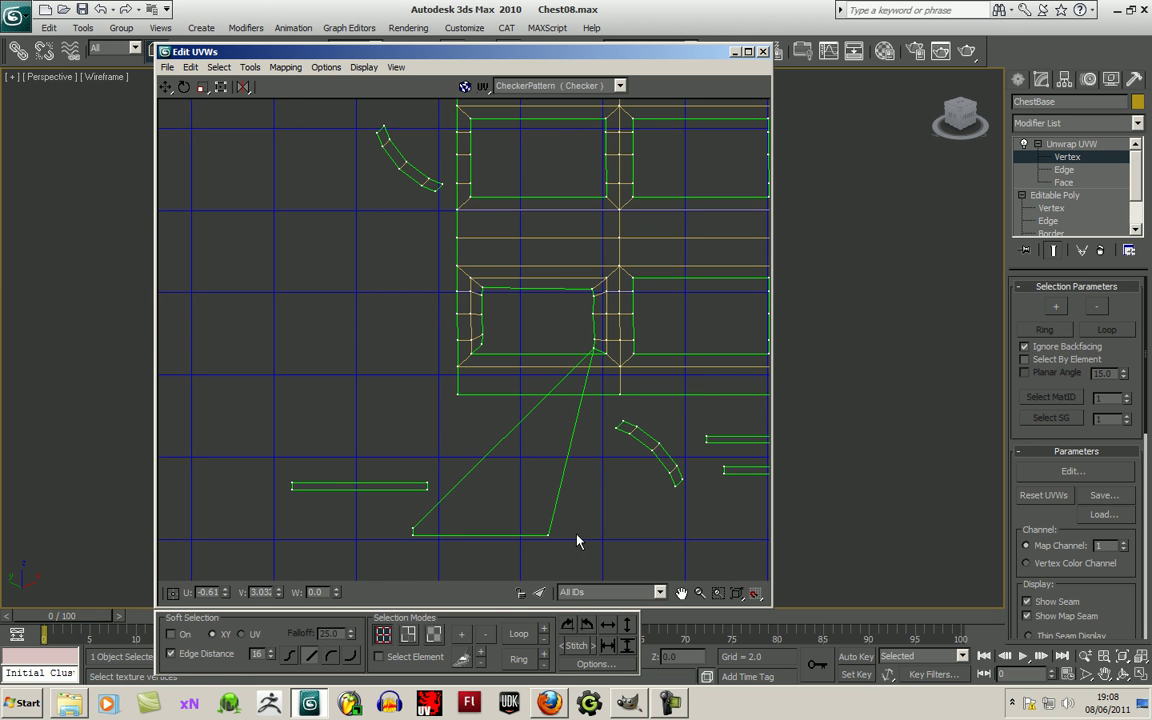
drag(548, 536, 609, 354)
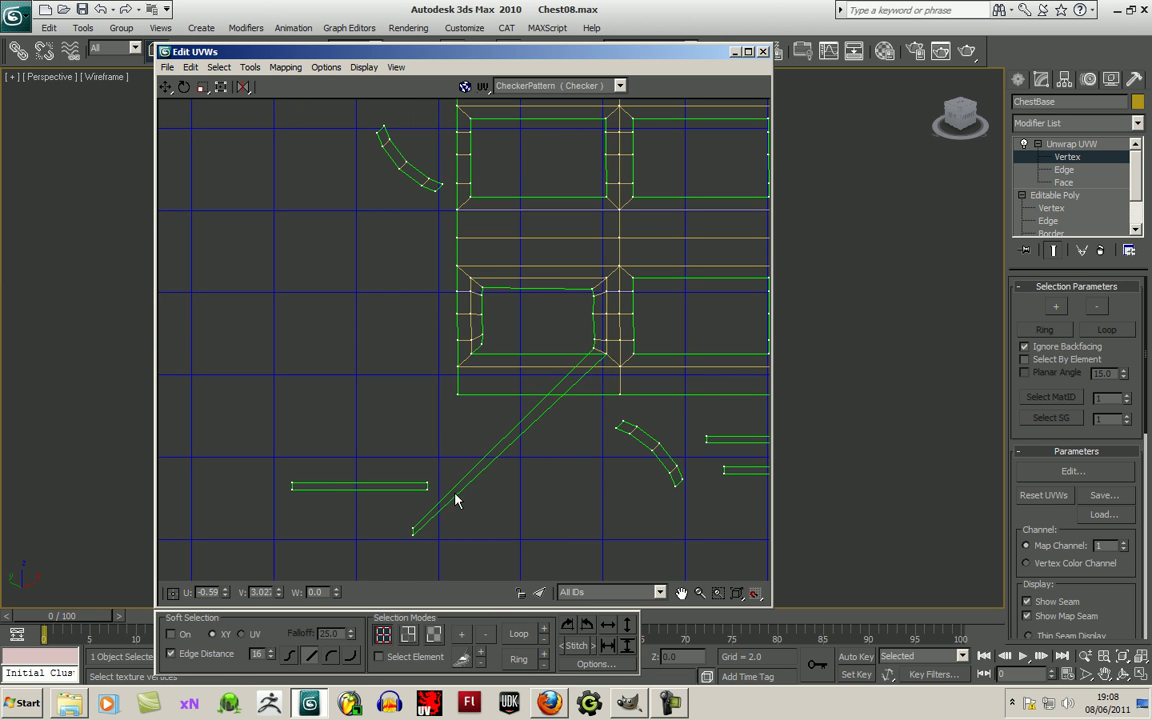
drag(412, 527, 481, 346)
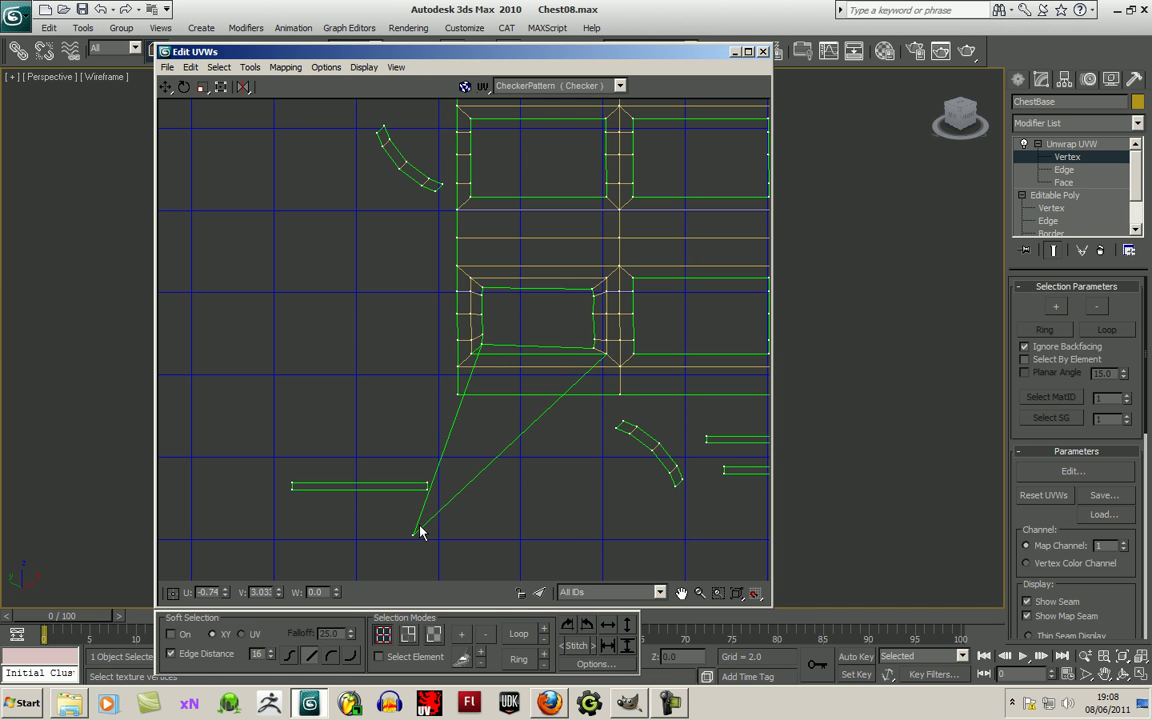
drag(418, 531, 478, 354)
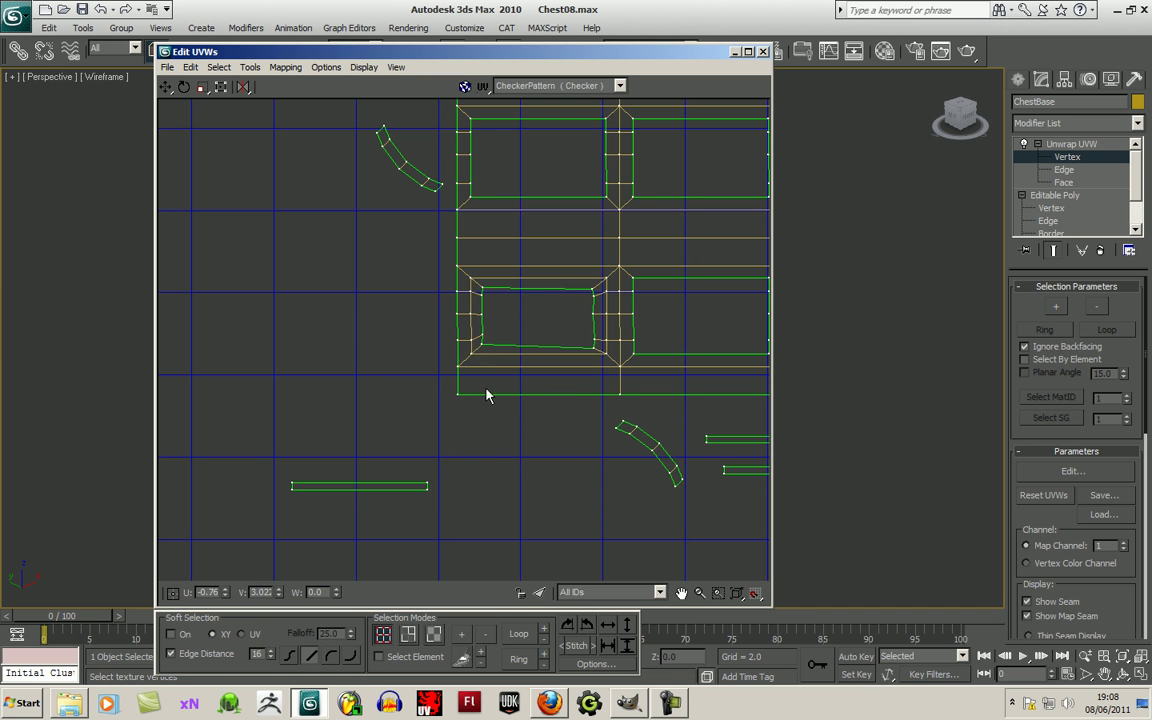
Step: Nudge the lower right inner corner vertex of the completed lower left frame to level its bottom edge
middle_drag(525, 440, 474, 481)
scroll(465, 486, up, 3)
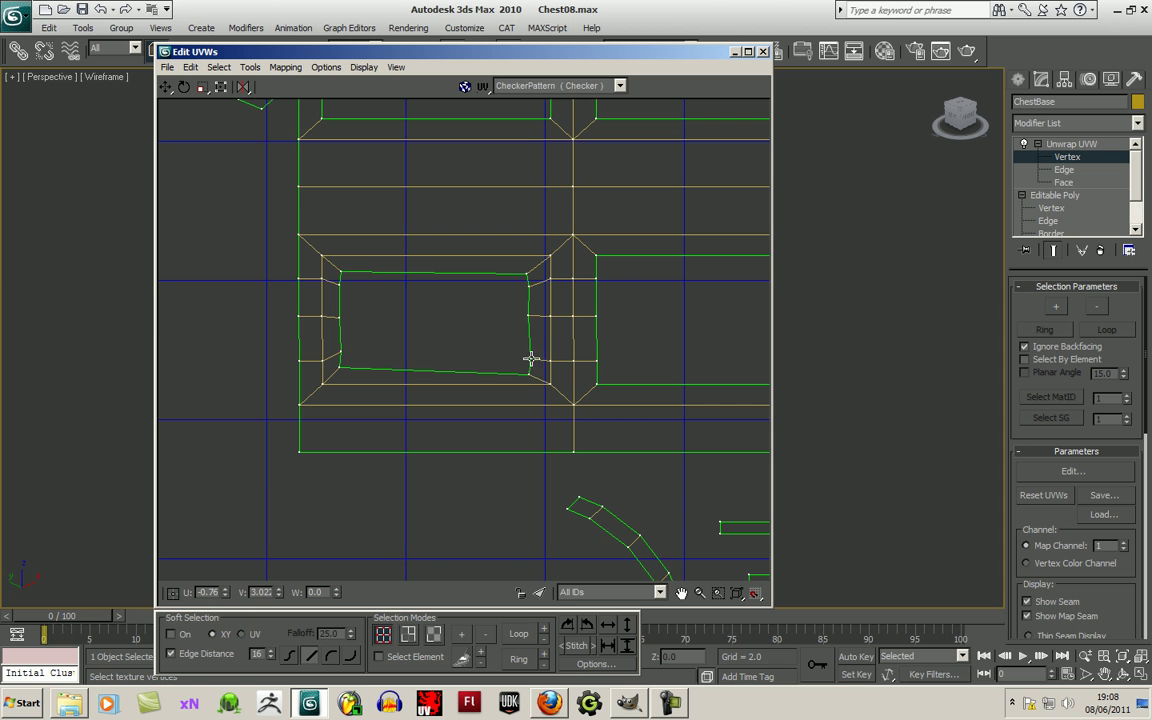
drag(528, 372, 531, 369)
Step: Weld the remaining straight strip at the lower left to the upper left opening's bottom edge and arrange its free corners inside the opening
scroll(506, 514, down, 5)
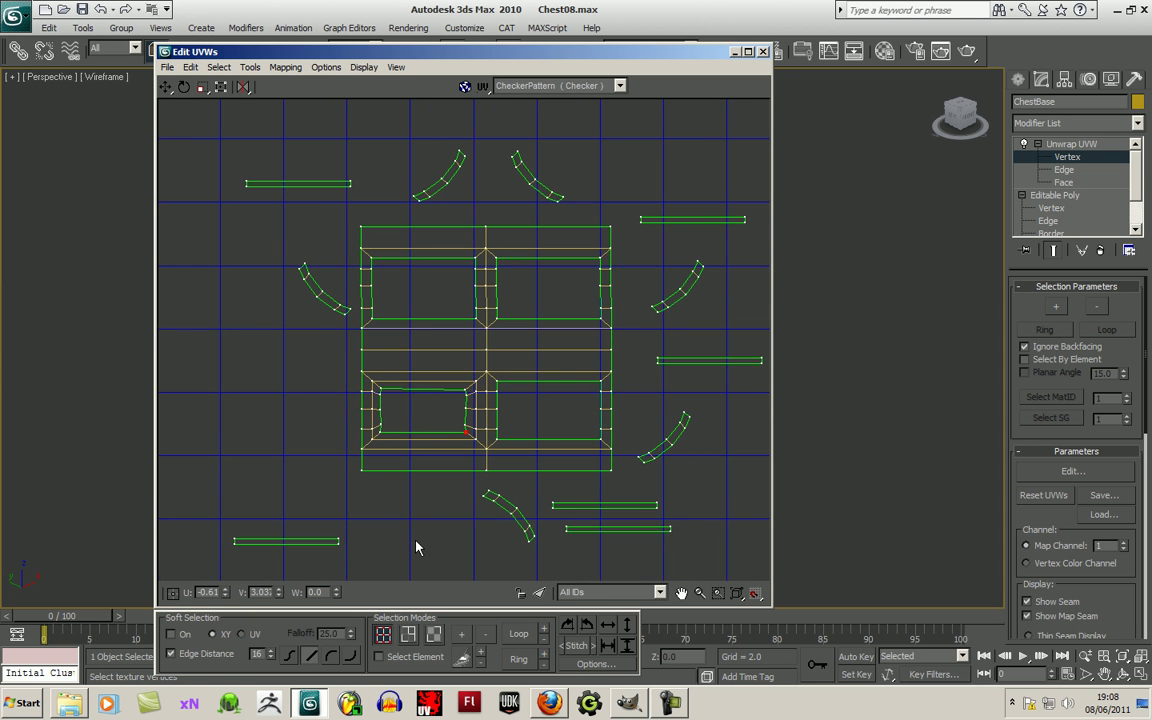
middle_drag(417, 541, 419, 533)
drag(341, 527, 478, 313)
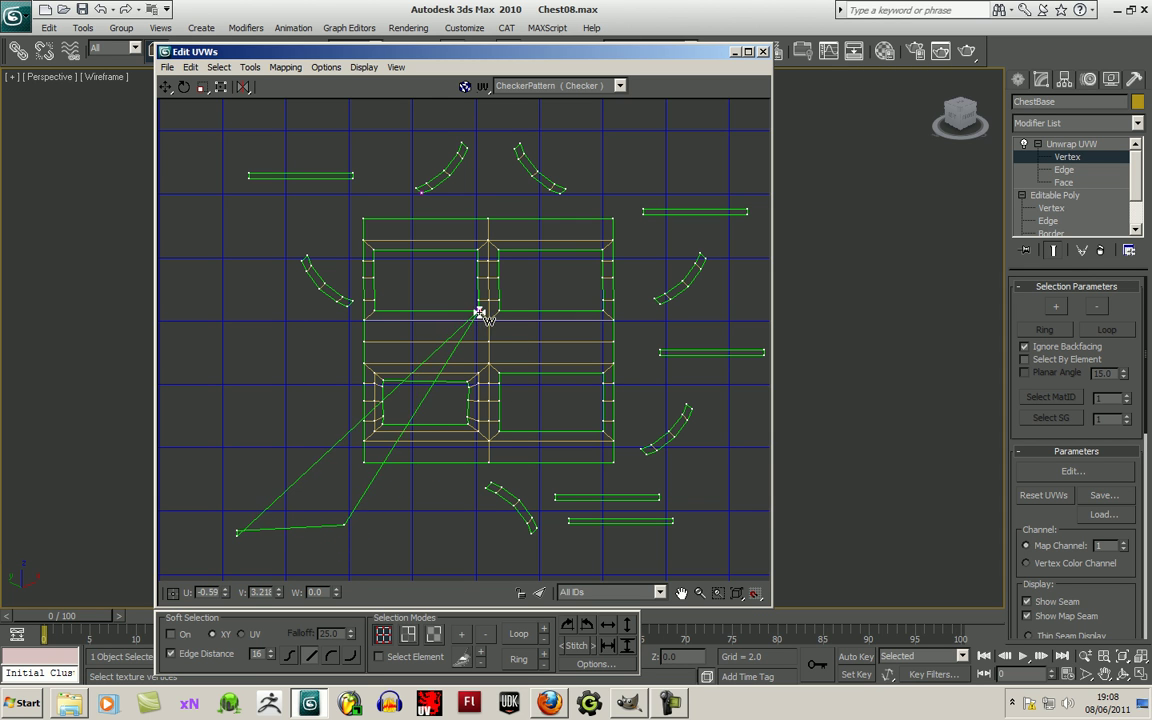
drag(341, 528, 455, 295)
drag(239, 534, 370, 318)
drag(235, 529, 386, 303)
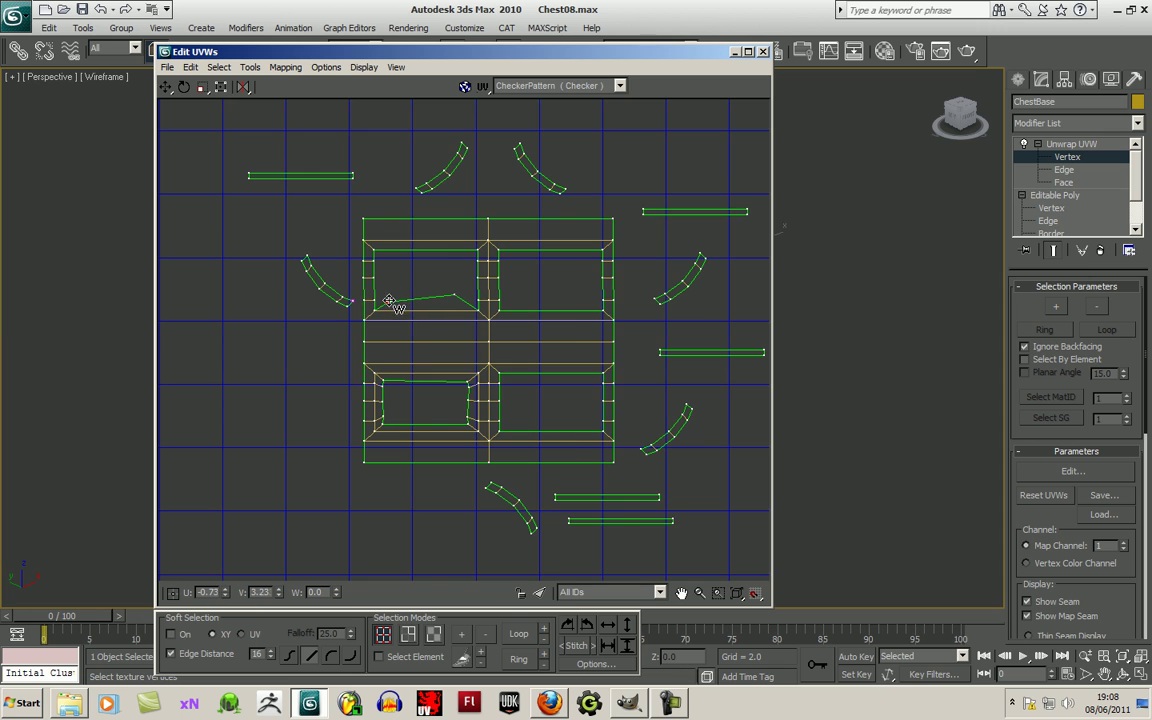
scroll(390, 302, up, 3)
drag(527, 287, 552, 303)
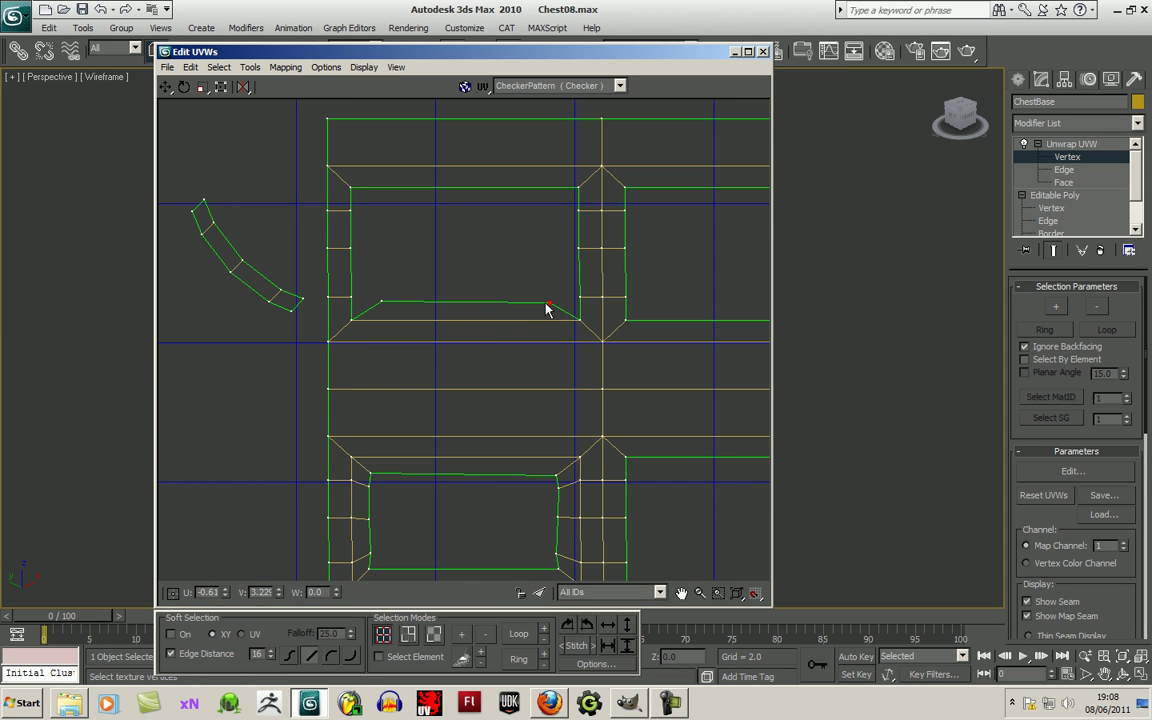
Step: Weld the curved strip left of the shell to the upper left opening's left edge and place its free-side vertices inside the opening
drag(304, 300, 382, 302)
drag(296, 313, 352, 321)
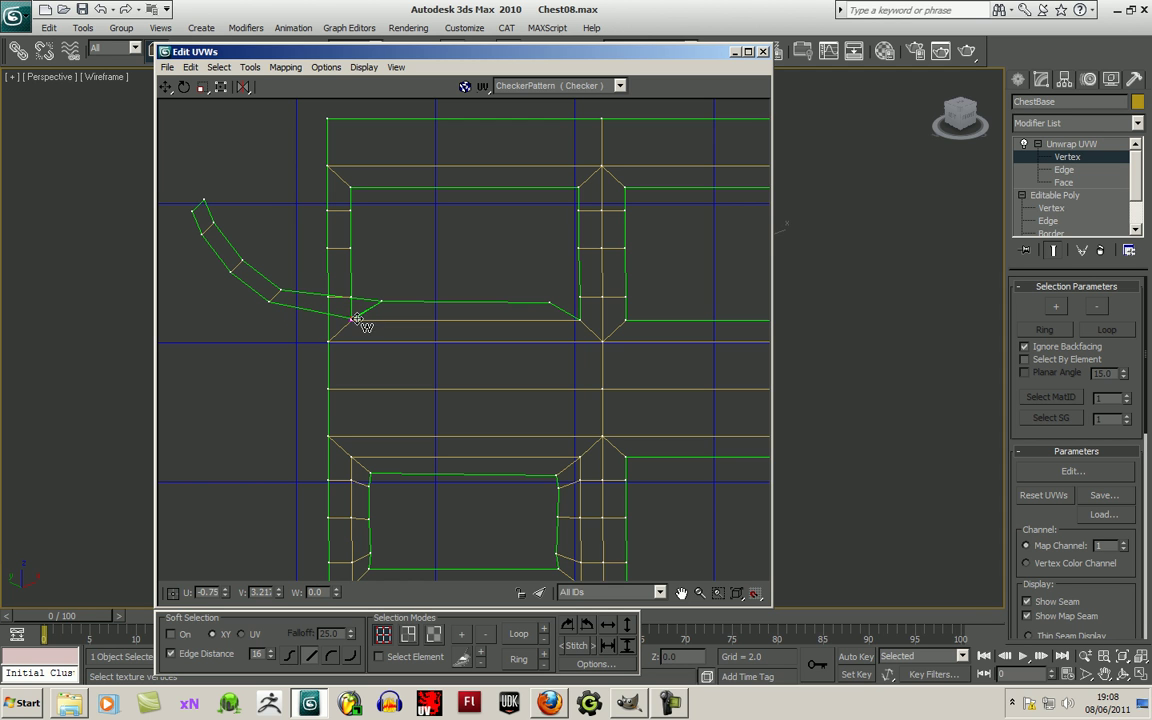
drag(280, 291, 381, 267)
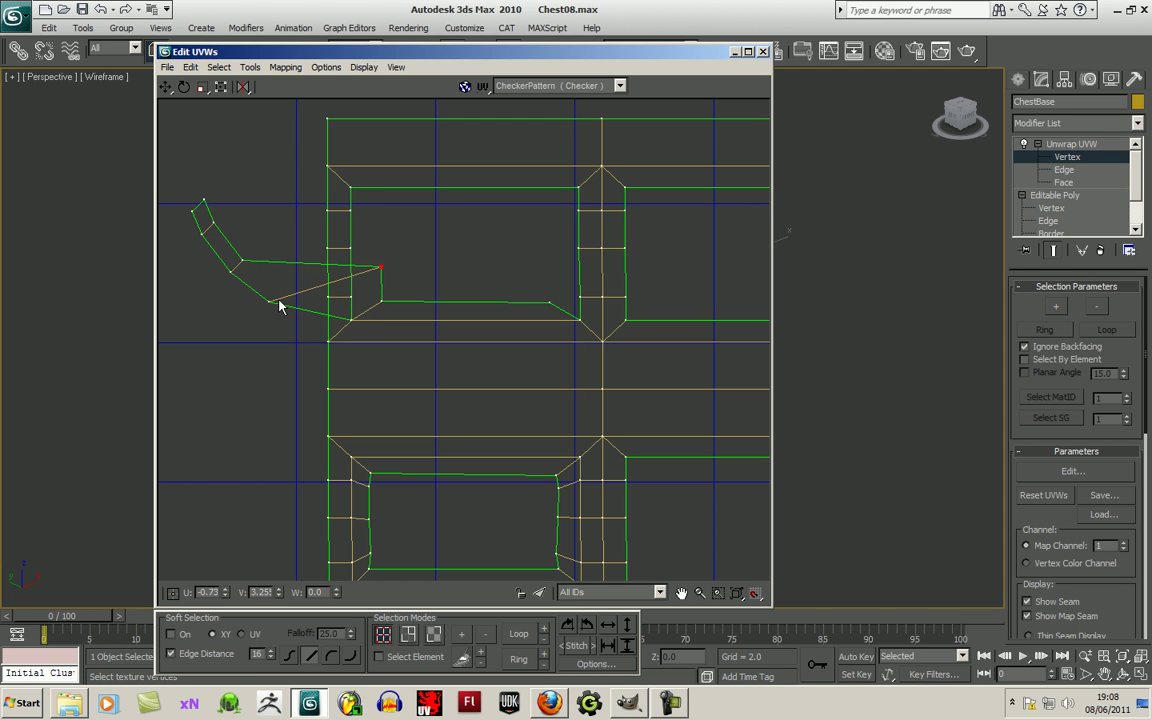
drag(270, 302, 353, 298)
drag(245, 265, 378, 249)
drag(231, 270, 349, 247)
drag(214, 223, 381, 222)
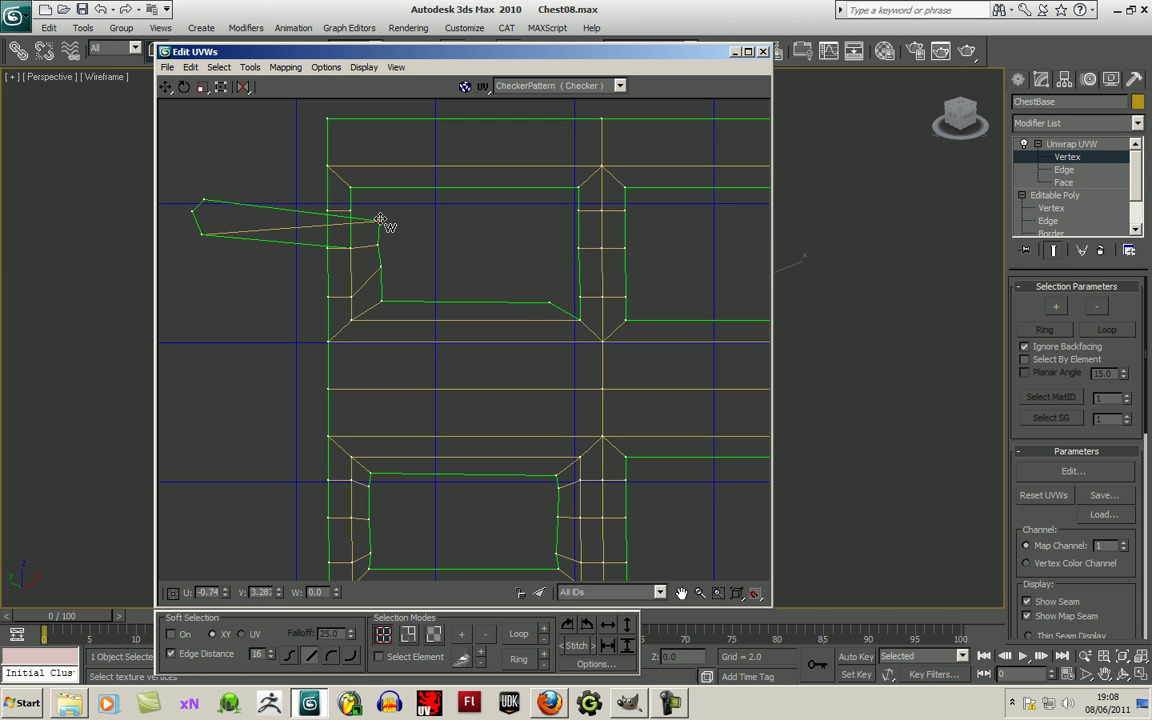
drag(211, 239, 359, 213)
middle_drag(409, 254, 407, 342)
drag(201, 285, 377, 291)
drag(195, 300, 352, 289)
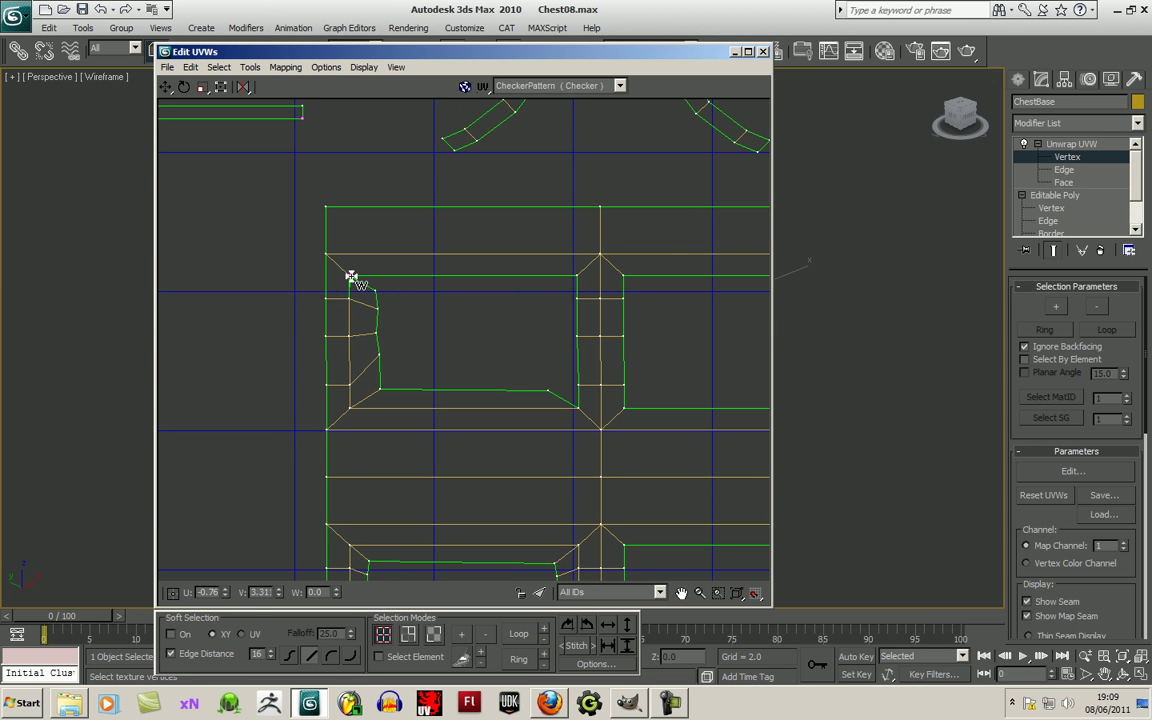
Step: Straighten the inner vertices of the strip on the upper left opening's left edge into a vertical line
scroll(378, 311, up, 3)
drag(371, 411, 369, 491)
drag(373, 444, 366, 447)
drag(369, 362, 366, 371)
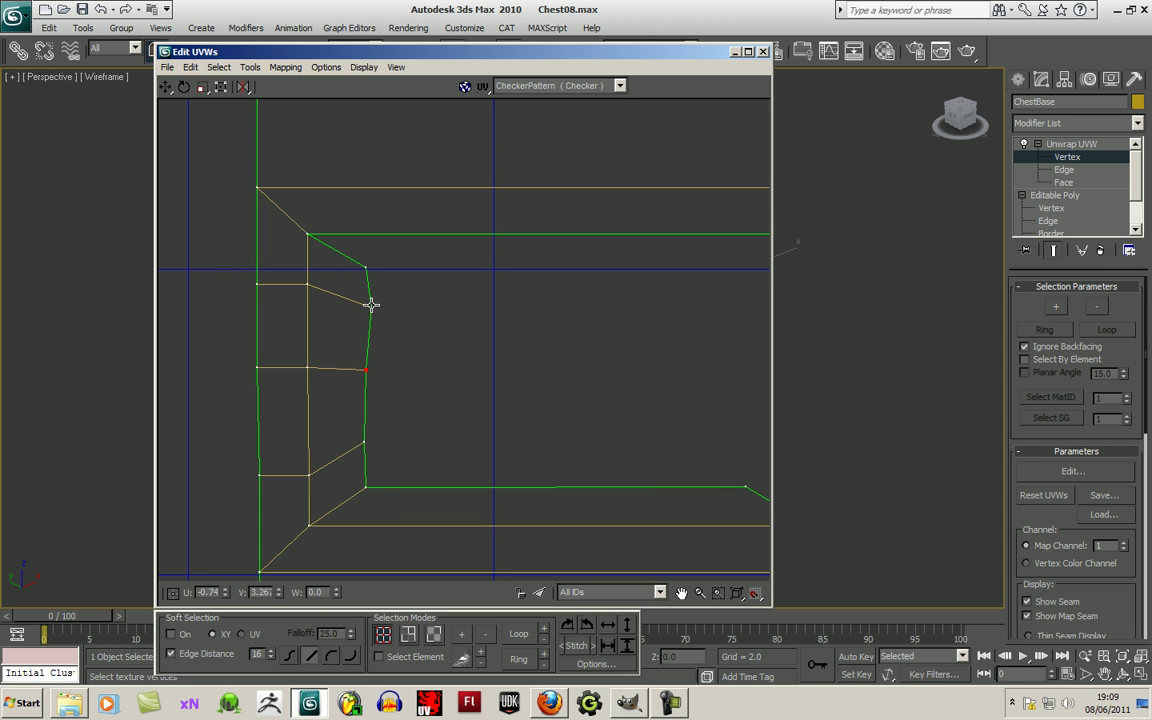
Step: Weld the upper left straight strip along the upper left opening's top edge and set its free corner near the opening's upper right corner
scroll(405, 340, down, 3)
scroll(415, 357, down, 1)
middle_drag(460, 396, 425, 441)
scroll(429, 438, up, 1)
scroll(494, 419, down, 3)
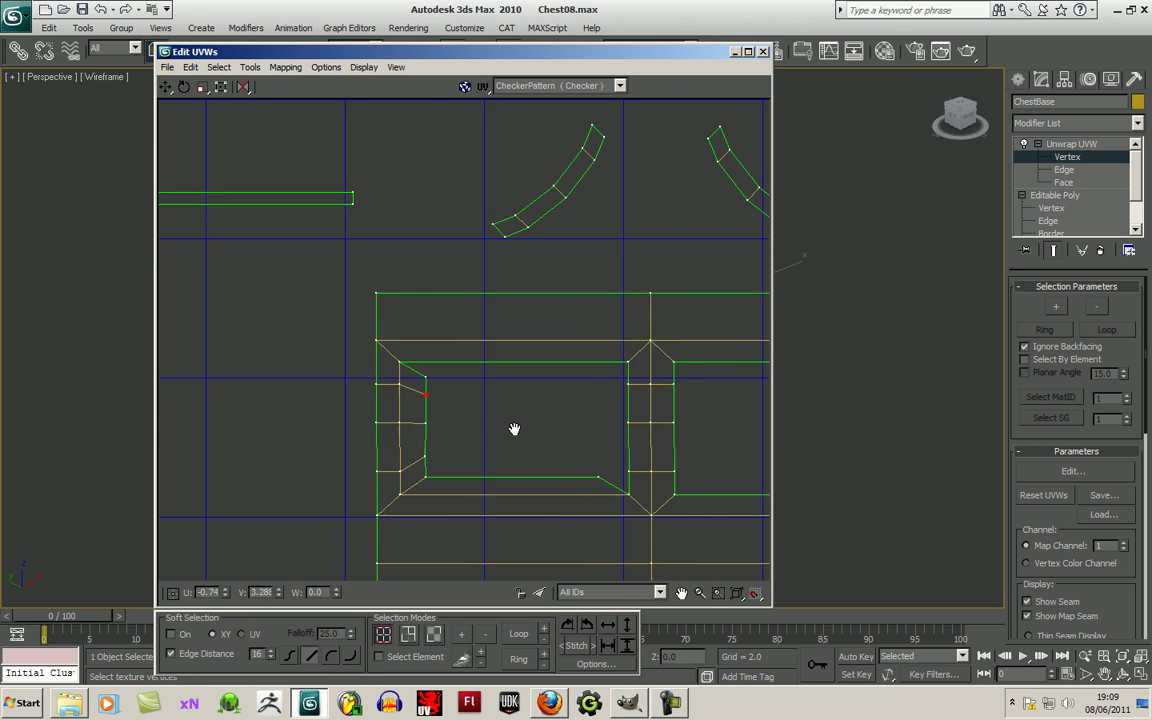
scroll(291, 317, up, 2)
drag(251, 271, 459, 394)
drag(424, 265, 468, 406)
drag(250, 266, 617, 407)
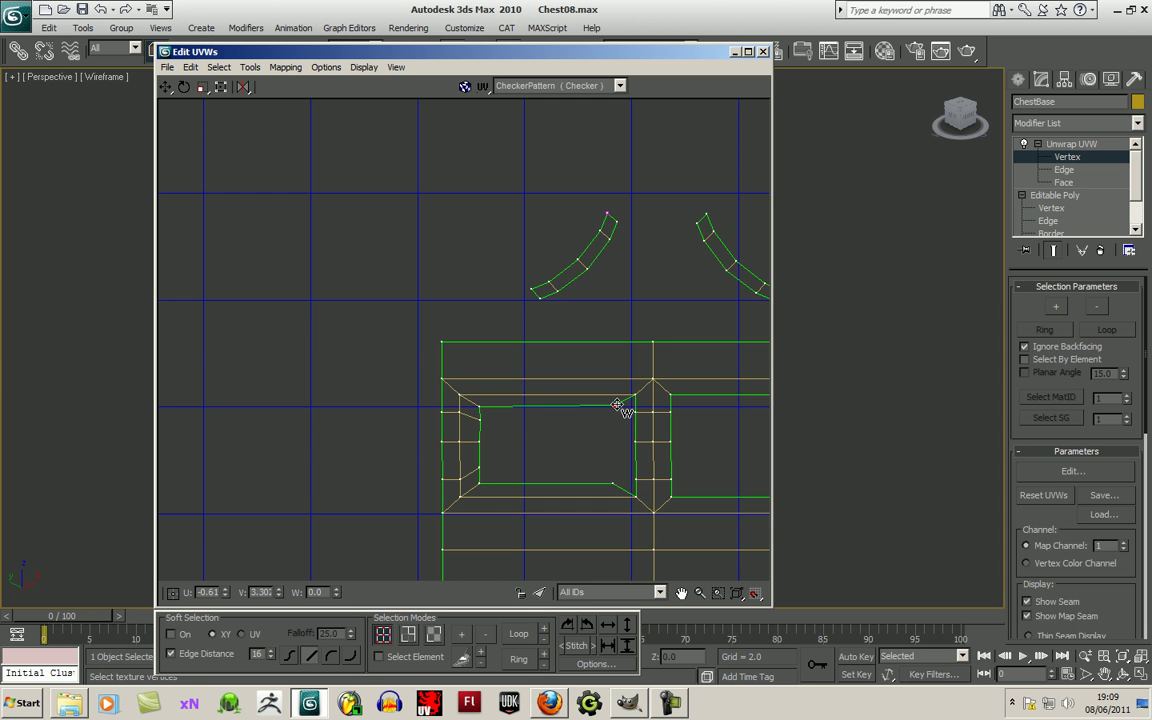
middle_drag(620, 404, 402, 377)
scroll(402, 377, down, 2)
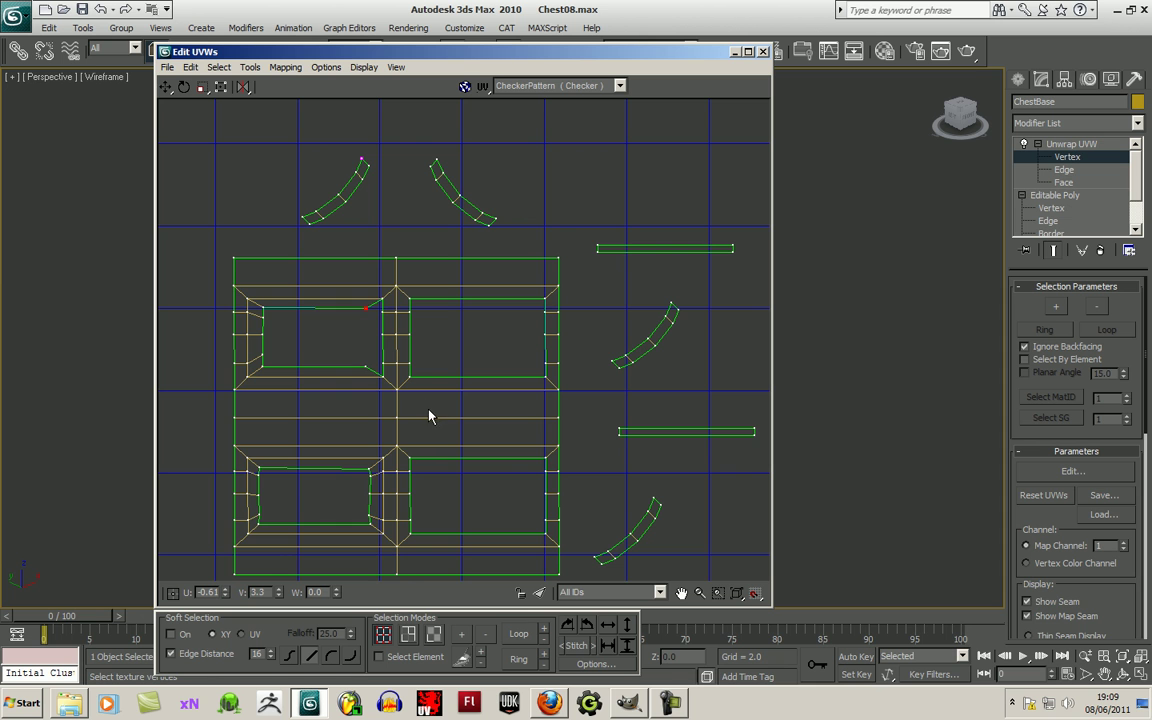
scroll(384, 174, up, 4)
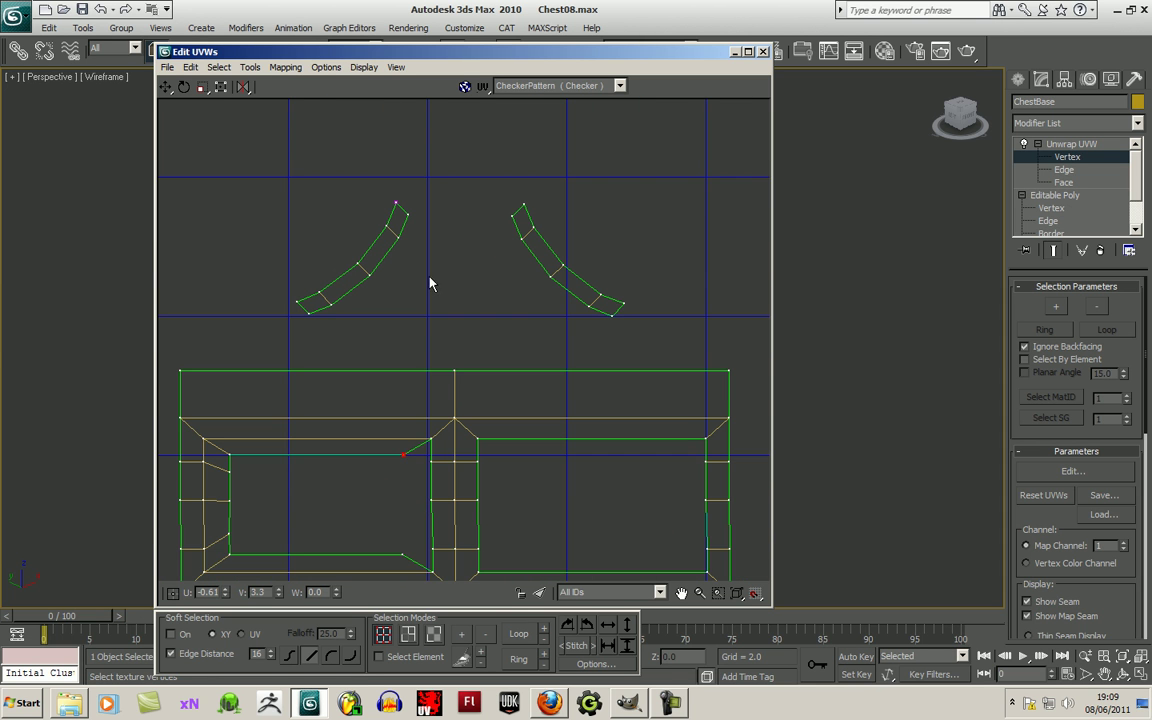
Step: Weld the upper left curved strip to the upper left opening's right edge and place its free-side vertices inside the opening
drag(398, 176, 405, 427)
drag(409, 189, 406, 429)
drag(398, 214, 437, 435)
drag(378, 260, 438, 477)
drag(334, 285, 440, 485)
drag(309, 290, 433, 545)
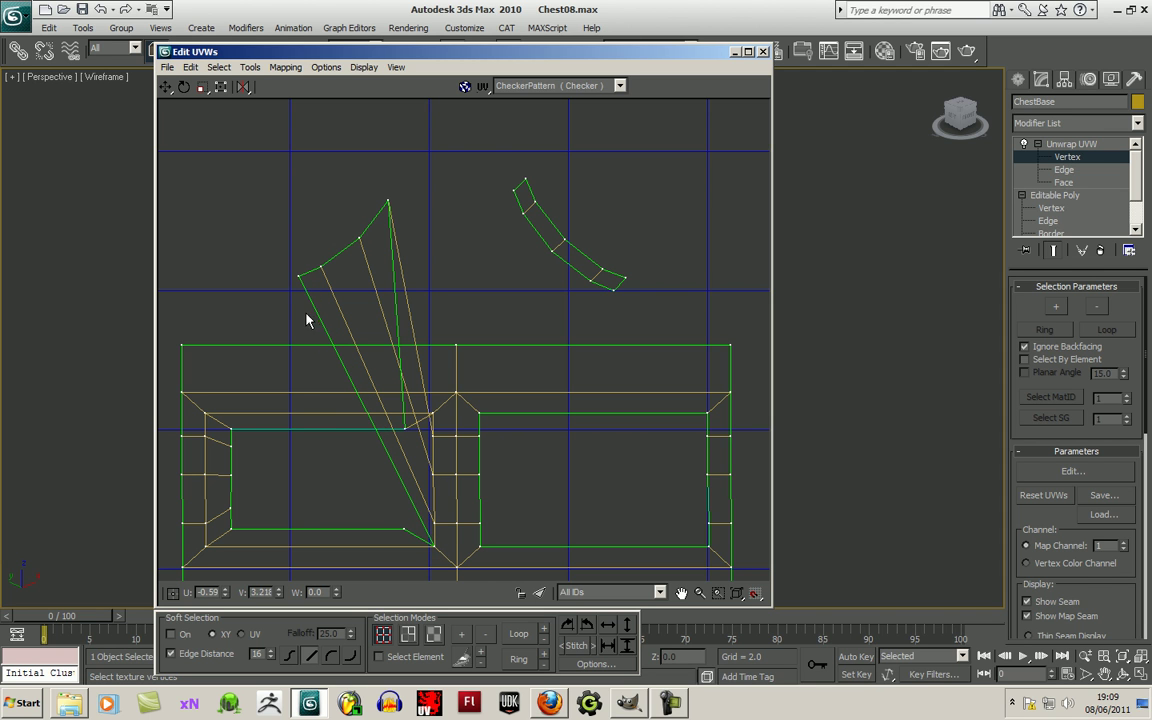
drag(298, 276, 404, 530)
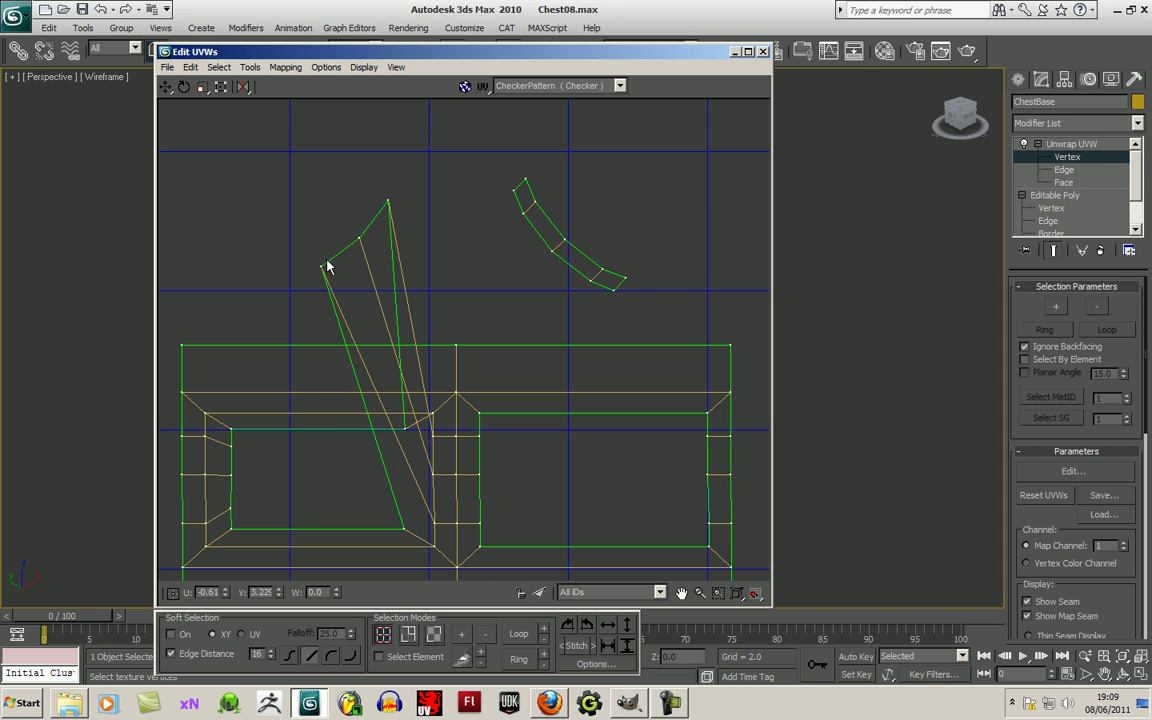
drag(321, 265, 406, 511)
drag(358, 247, 410, 470)
drag(386, 204, 406, 448)
Step: Weld one side of the curved strip above the shell to the upper right opening's left edge, vertex by vertex
middle_drag(487, 402, 425, 267)
scroll(431, 290, down, 2)
middle_drag(483, 331, 452, 432)
scroll(452, 435, up, 1)
scroll(452, 434, up, 3)
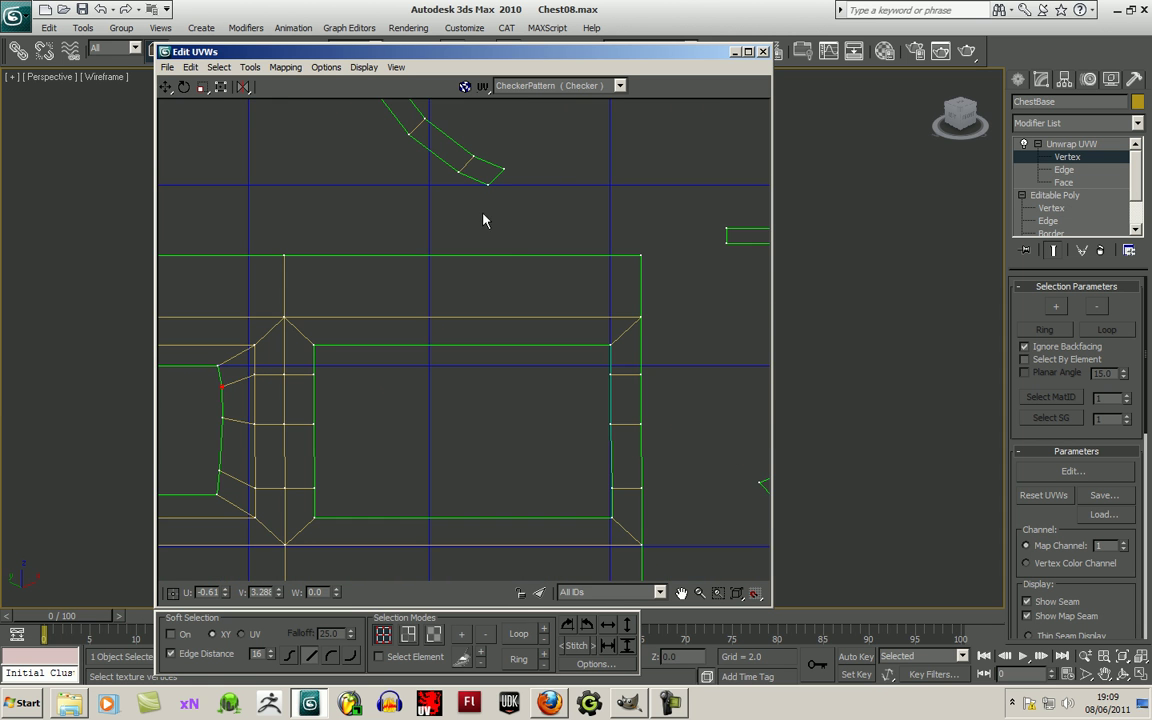
scroll(507, 230, down, 3)
middle_drag(506, 234, 491, 293)
mouse_move(482, 263)
mouse_down()
mouse_move(491, 274)
mouse_move(481, 274)
mouse_move(501, 261)
mouse_up()
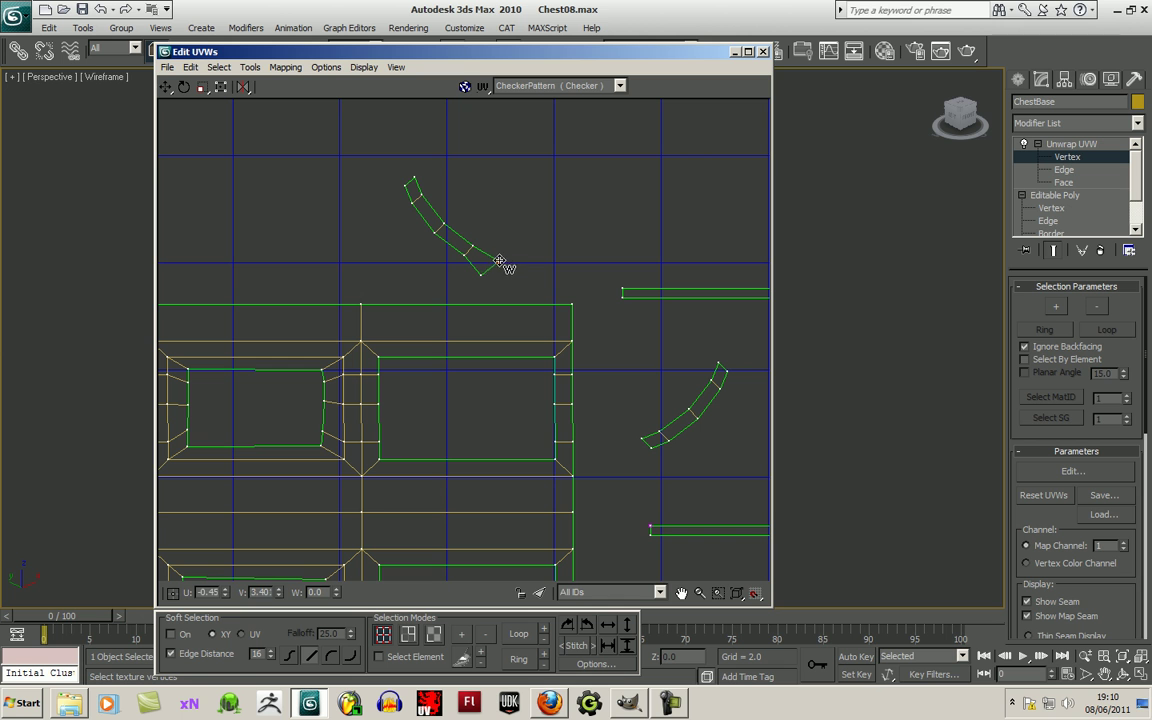
middle_drag(433, 281, 447, 293)
drag(422, 222, 399, 391)
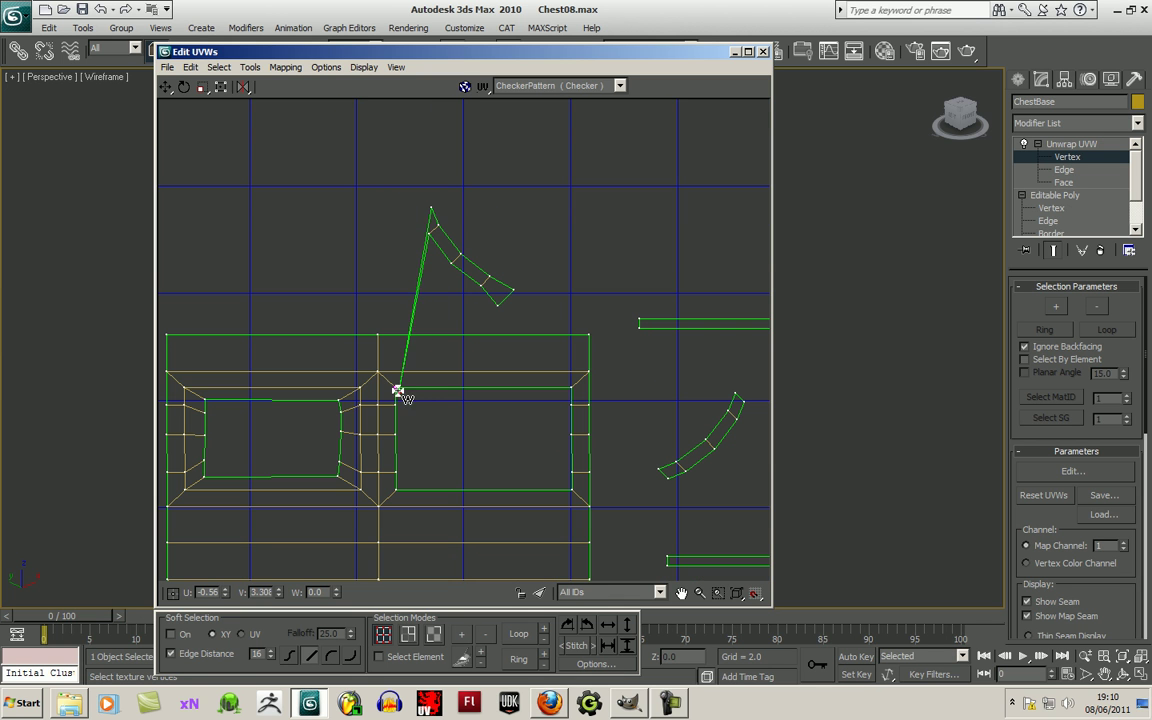
drag(431, 241, 398, 390)
drag(450, 263, 397, 433)
drag(480, 289, 397, 470)
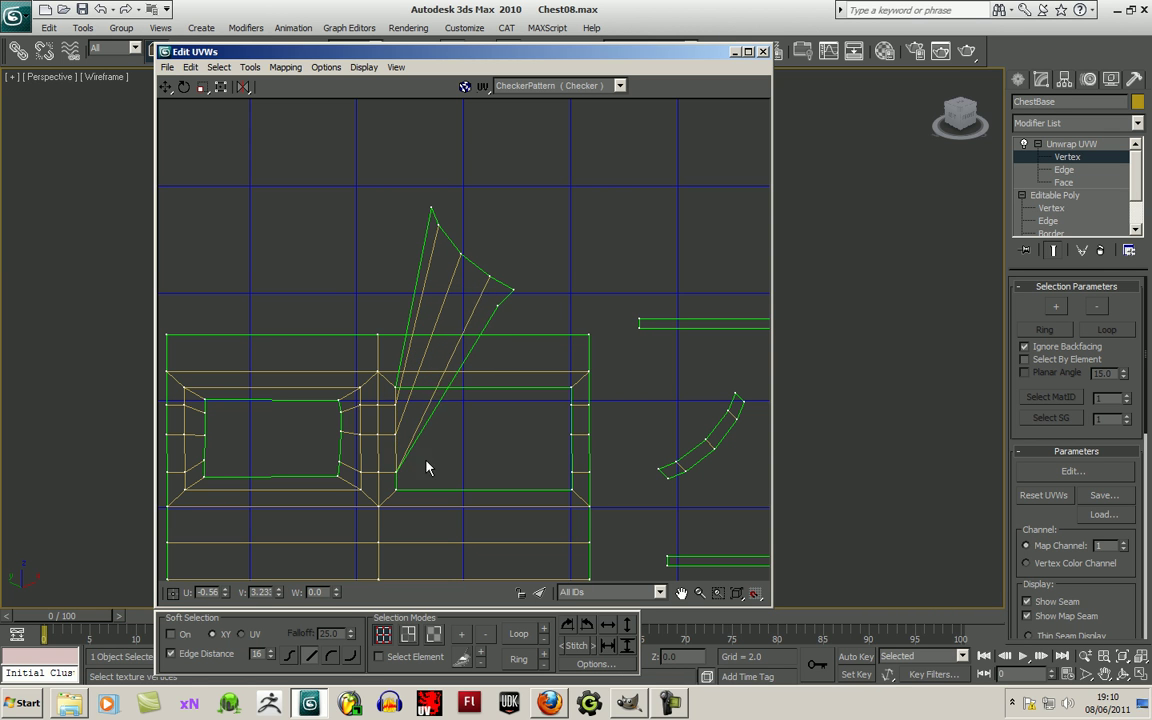
drag(499, 304, 397, 490)
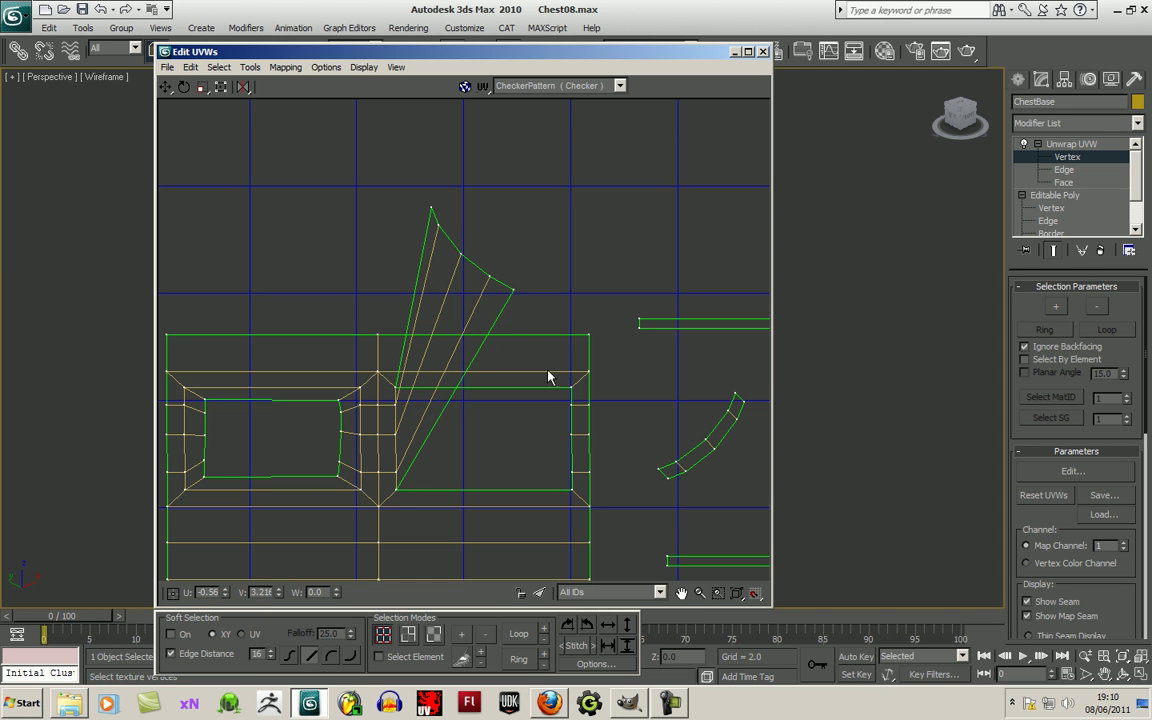
Step: Place the free-side vertices of the strip on the upper right opening's left edge inside the opening and line them up vertically
drag(511, 289, 410, 452)
drag(462, 251, 411, 431)
drag(438, 224, 411, 409)
drag(431, 222, 408, 398)
scroll(419, 402, up, 3)
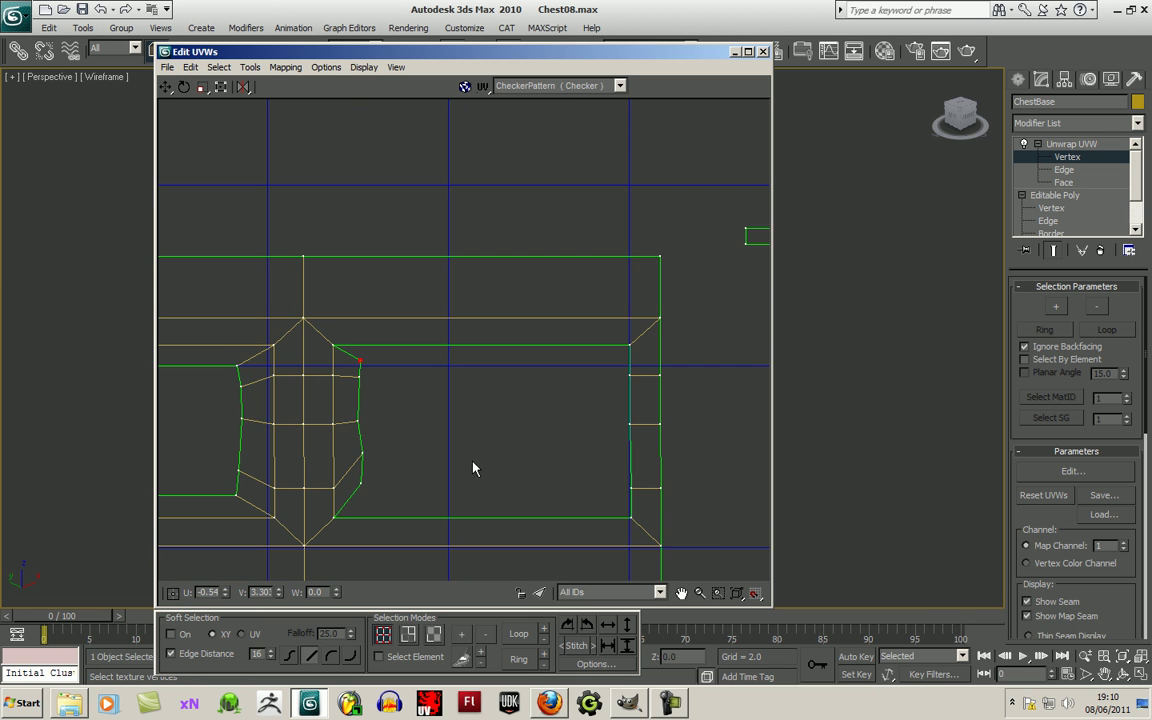
drag(393, 415, 392, 398)
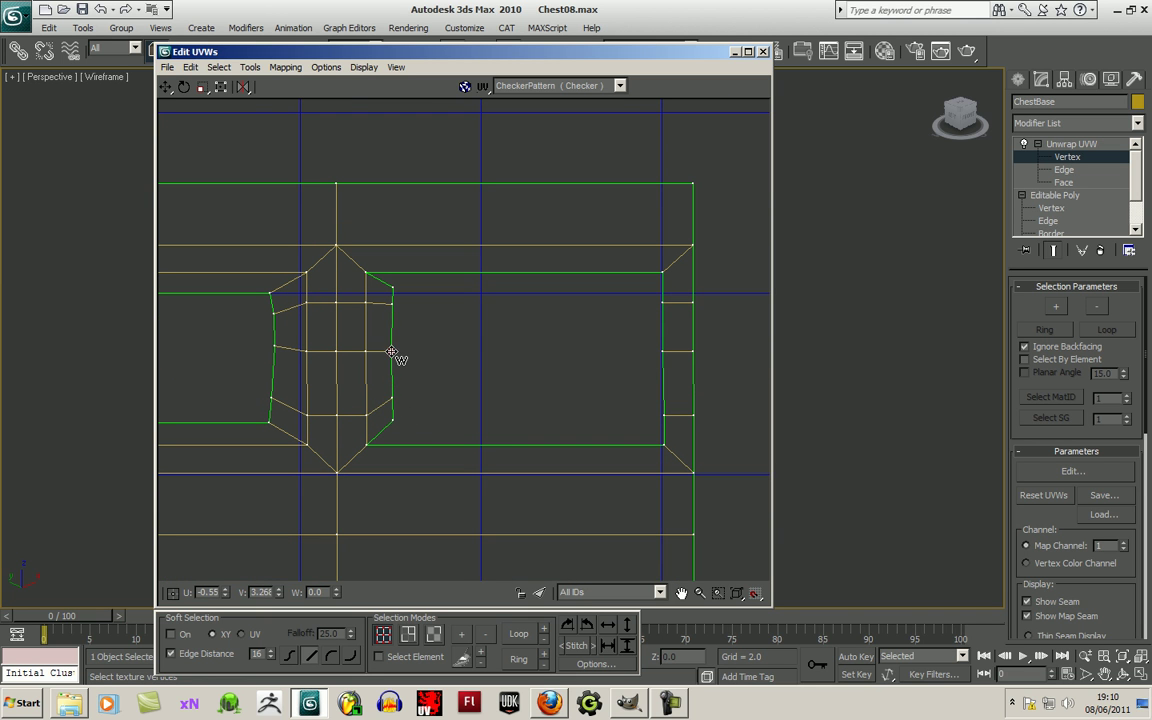
mouse_move(392, 302)
mouse_down()
mouse_move(390, 313)
mouse_move(391, 297)
mouse_up()
Step: Weld the upper straight strip right of the shell along the upper right opening's top edge and set its free corner inside the opening
scroll(505, 386, down, 5)
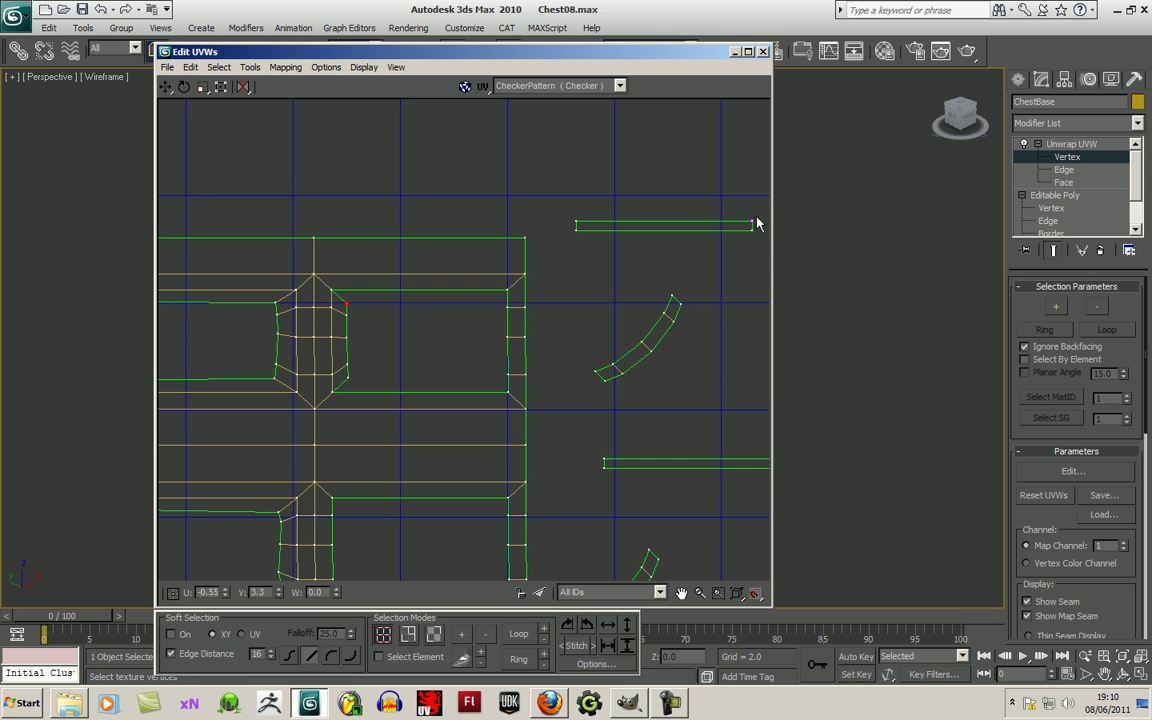
drag(748, 221, 346, 303)
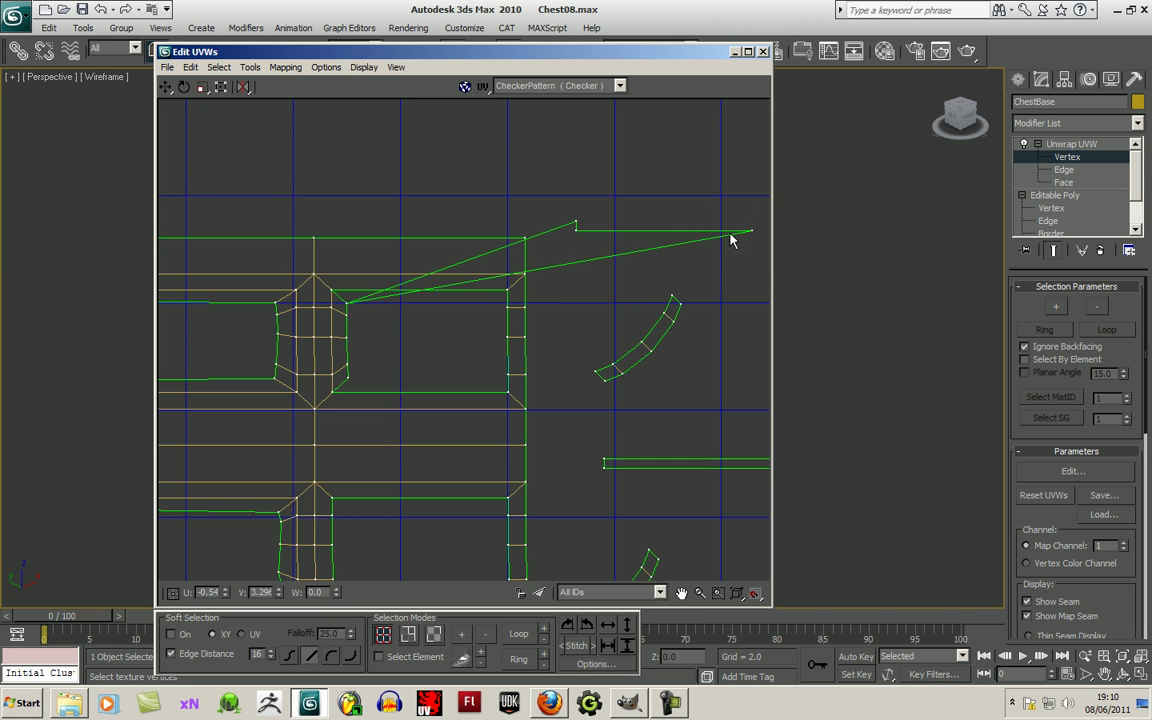
drag(750, 229, 333, 290)
scroll(431, 327, up, 2)
drag(620, 194, 498, 301)
drag(614, 217, 535, 283)
scroll(535, 300, up, 2)
drag(470, 301, 491, 296)
Step: Attach the upper three vertex pairs of the right-hand curved strip along the upper right opening's right edge, with the free side inside the opening
middle_drag(651, 362, 603, 339)
scroll(594, 290, down, 3)
drag(700, 282, 520, 285)
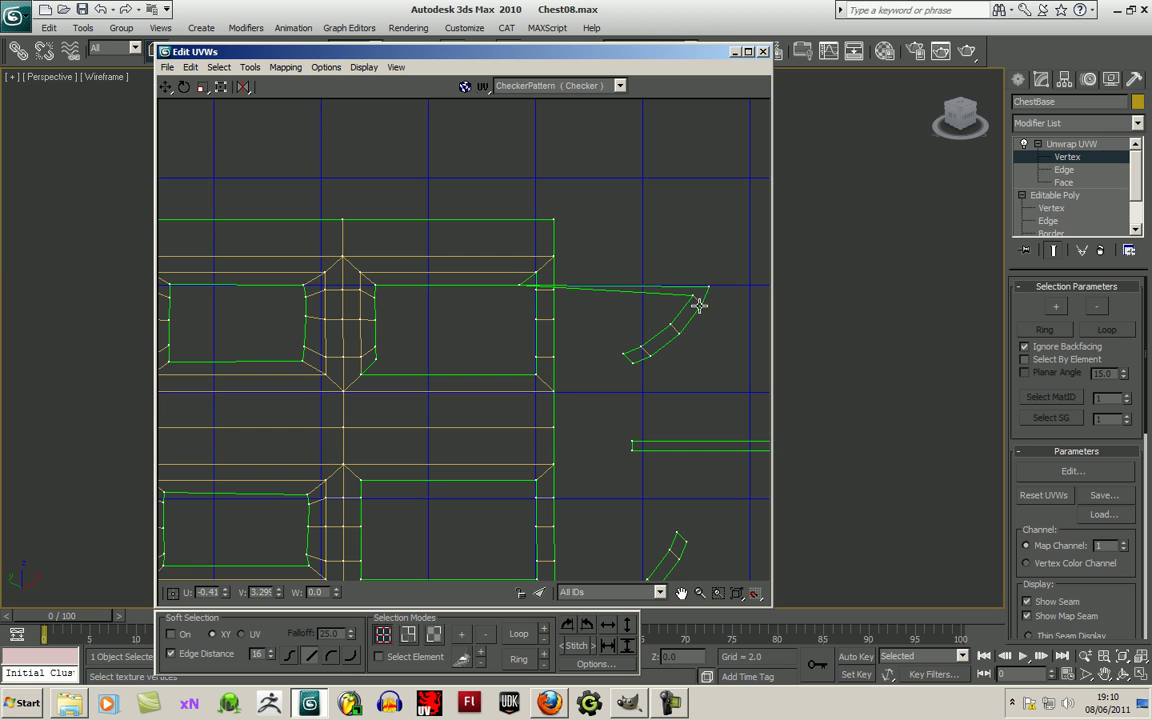
drag(709, 287, 535, 272)
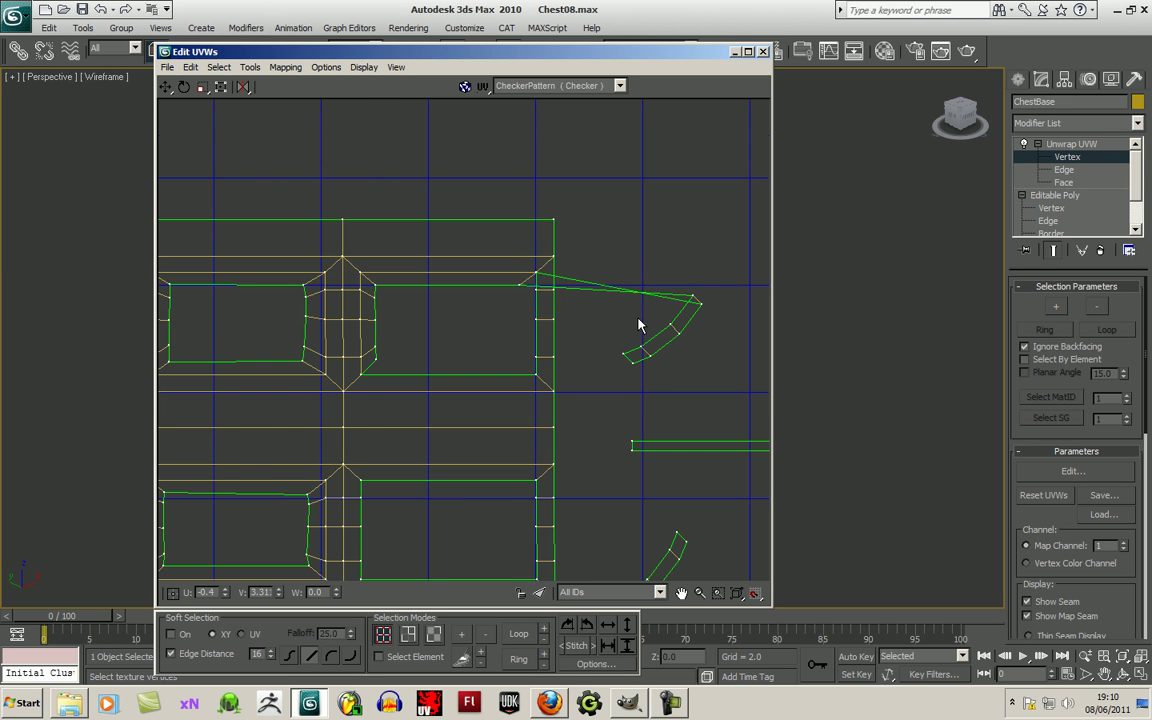
scroll(635, 321, up, 1)
drag(709, 288, 485, 293)
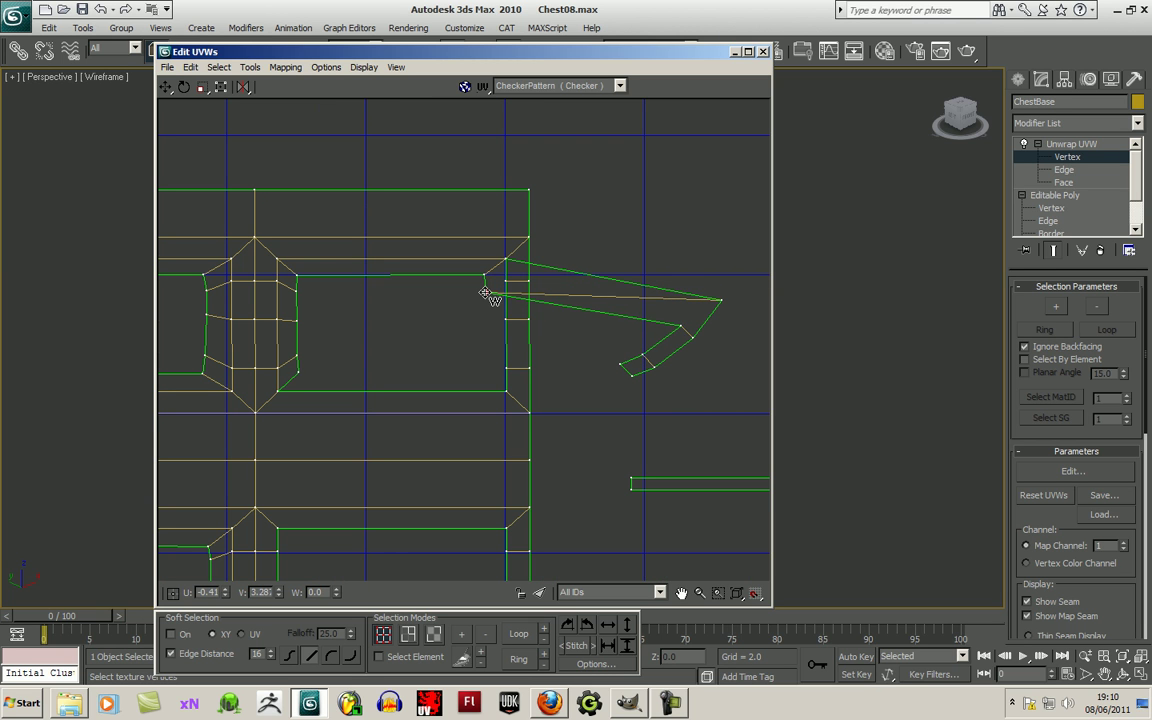
drag(722, 302, 506, 283)
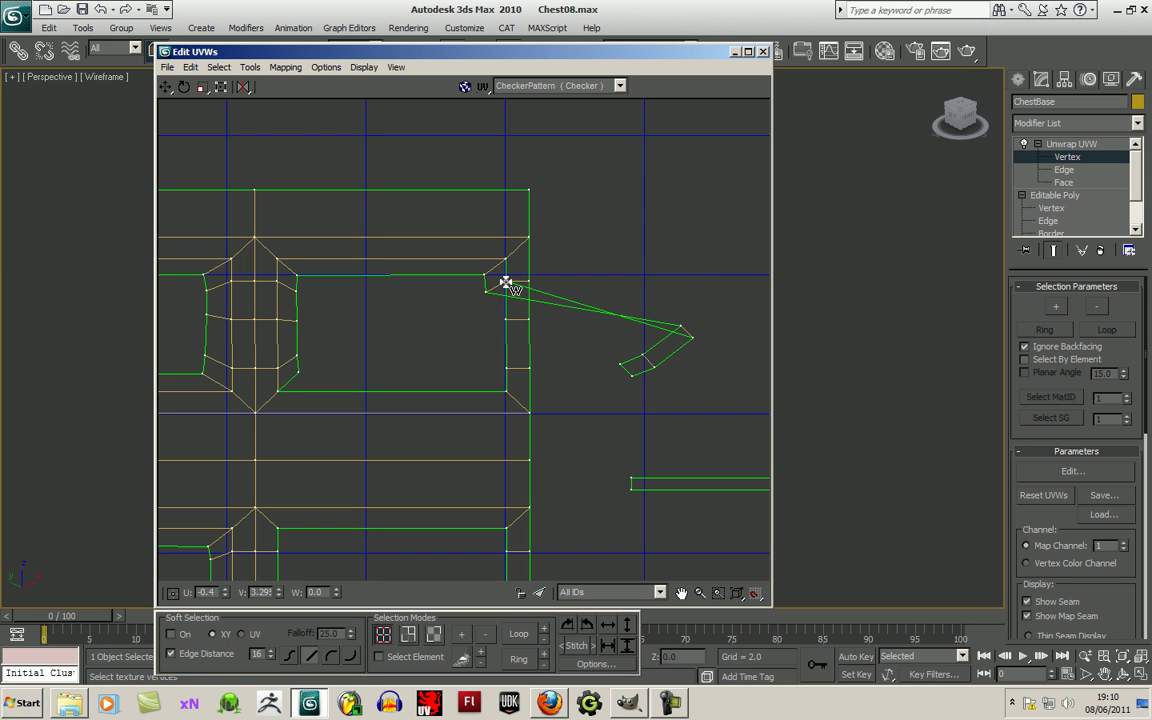
drag(678, 325, 487, 318)
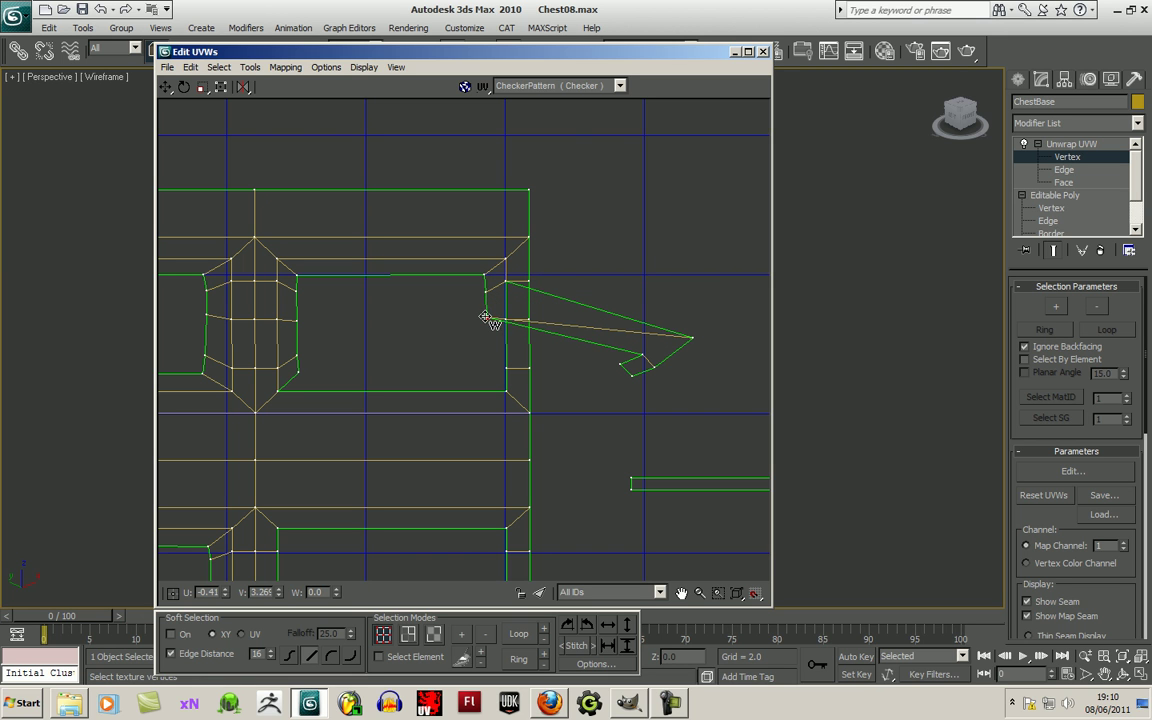
drag(694, 338, 487, 318)
Step: Attach that curved strip's last two vertex pairs down to the opening's lower right corner and adjust its lowest free corner
drag(639, 354, 487, 363)
drag(653, 368, 506, 367)
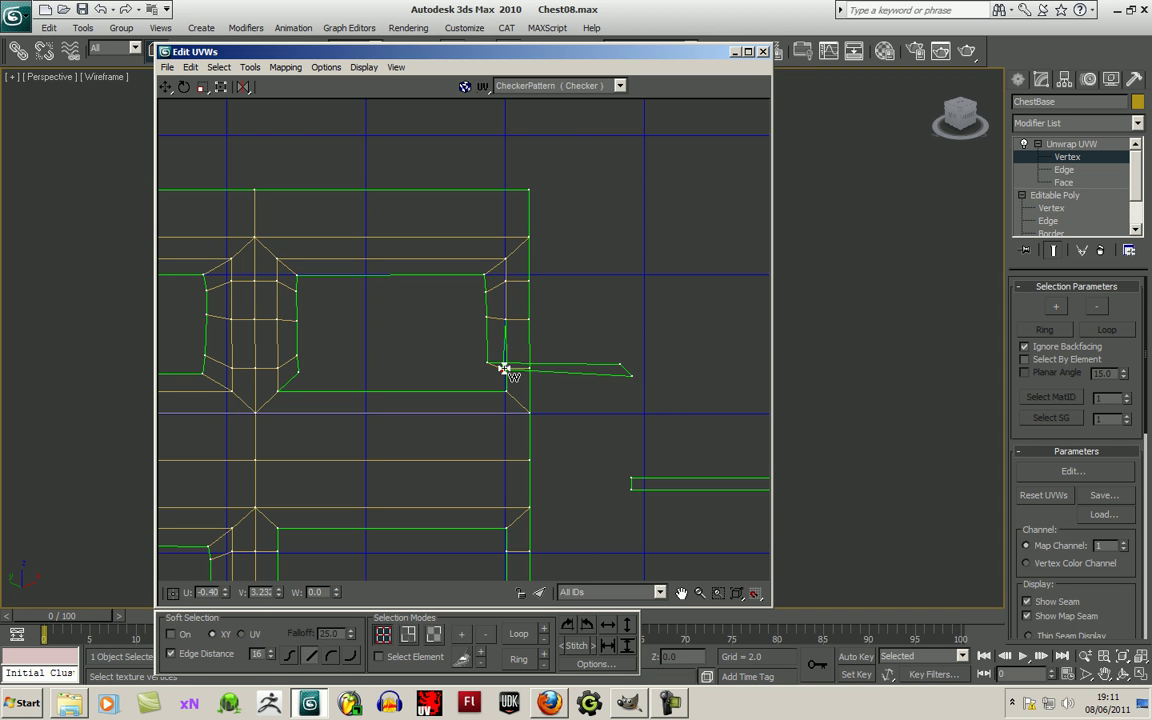
drag(620, 366, 481, 376)
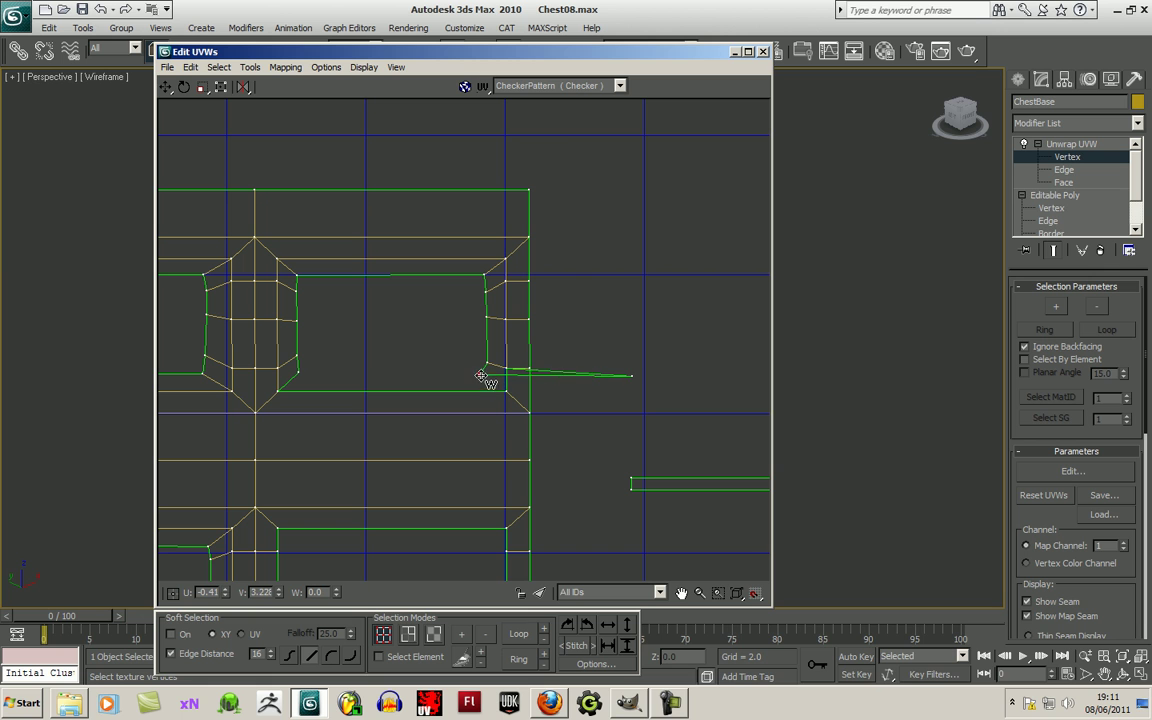
drag(635, 375, 509, 391)
middle_drag(509, 393, 523, 413)
scroll(523, 413, up, 2)
mouse_move(496, 355)
mouse_down()
mouse_move(500, 346)
mouse_move(495, 370)
mouse_up()
Step: Weld the straight strip right of the shell along the upper right opening's bottom edge, joining its inner corners to the side strips
scroll(584, 390, down, 3)
drag(727, 421, 530, 374)
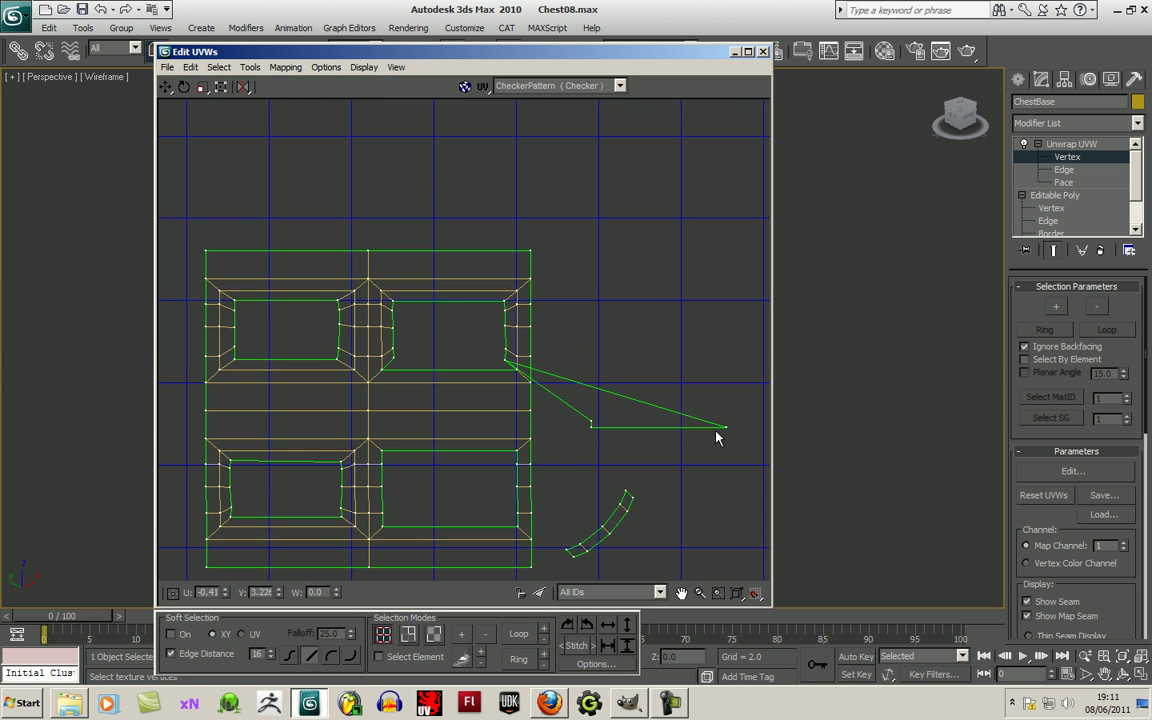
drag(726, 428, 517, 370)
drag(591, 419, 395, 358)
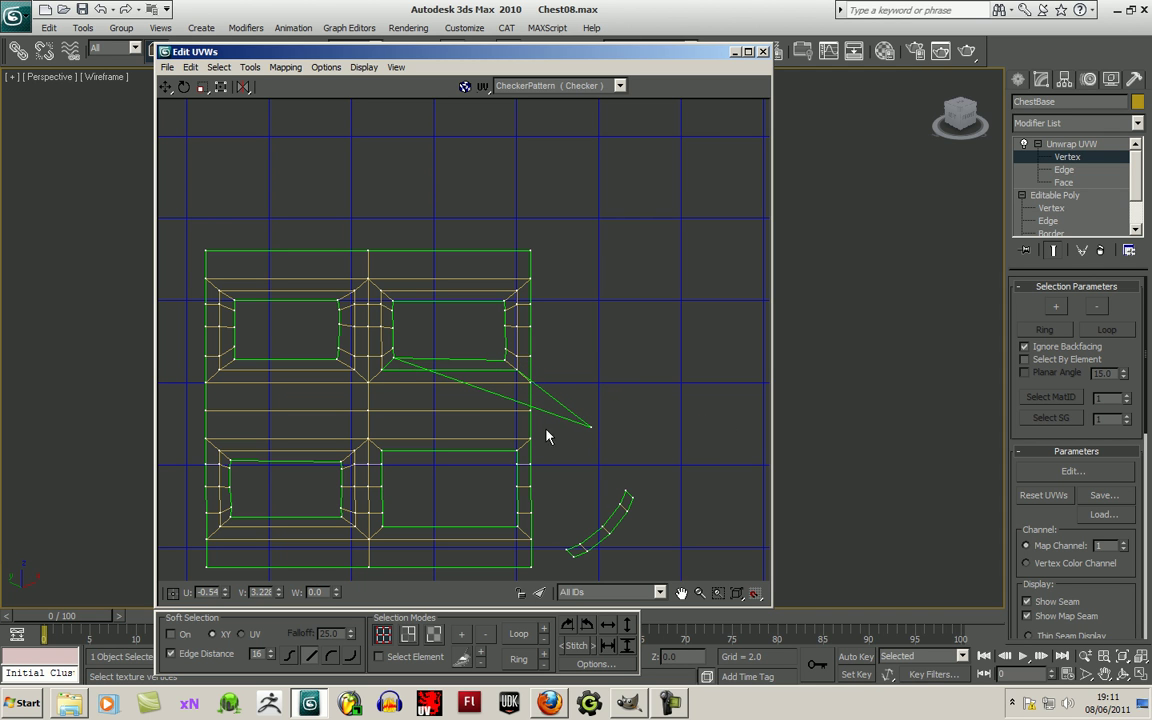
drag(589, 429, 382, 373)
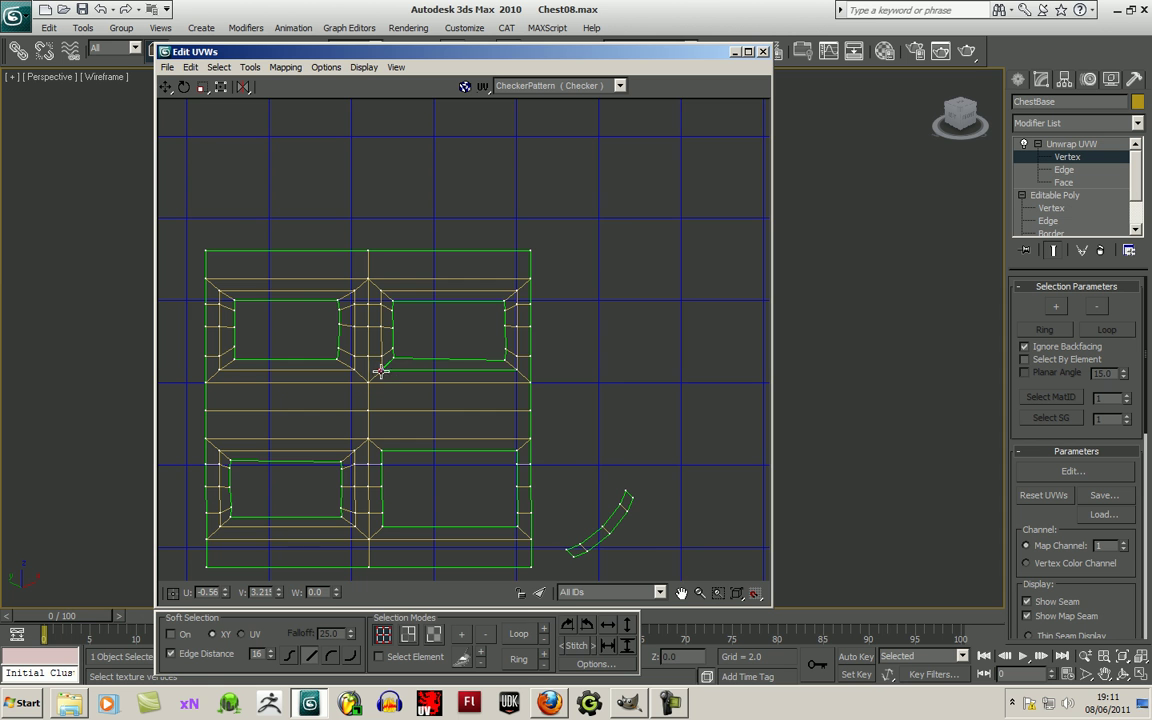
Step: Weld the outer side of the curved strip right of the shell to the lower right opening's right edge
scroll(381, 372, up, 5)
scroll(553, 391, down, 6)
scroll(508, 400, up, 1)
middle_drag(512, 390, 463, 401)
scroll(578, 447, up, 2)
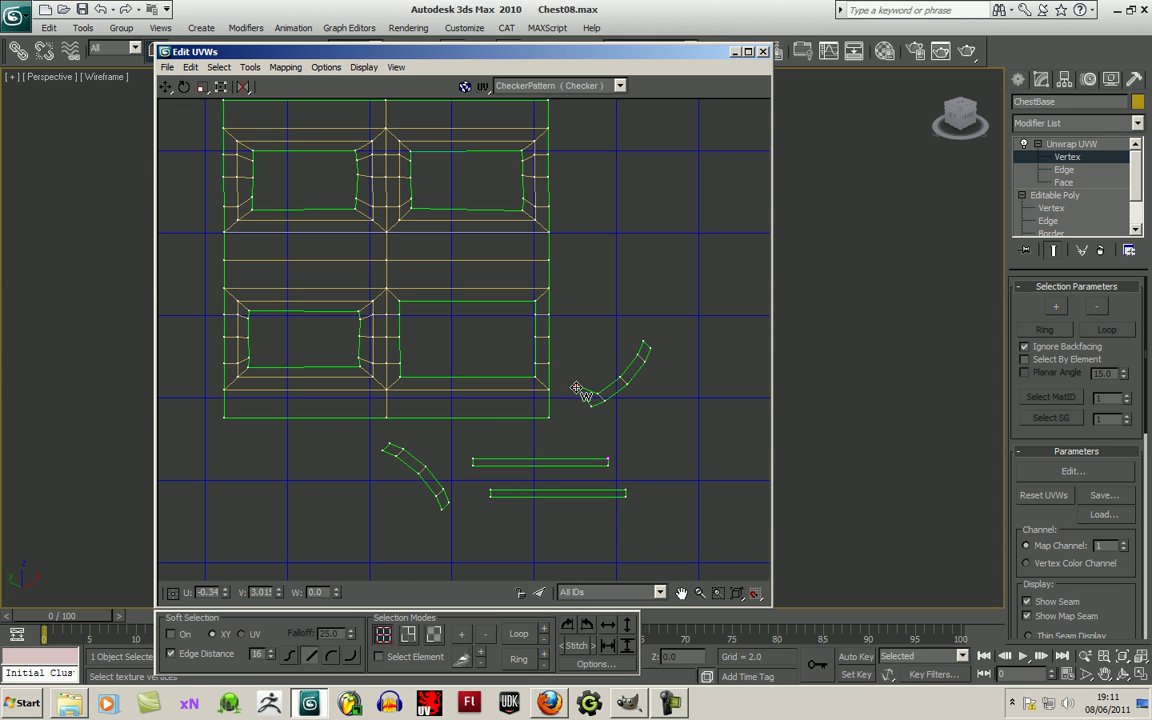
drag(591, 406, 536, 378)
scroll(580, 411, up, 2)
drag(613, 400, 523, 351)
drag(643, 380, 521, 316)
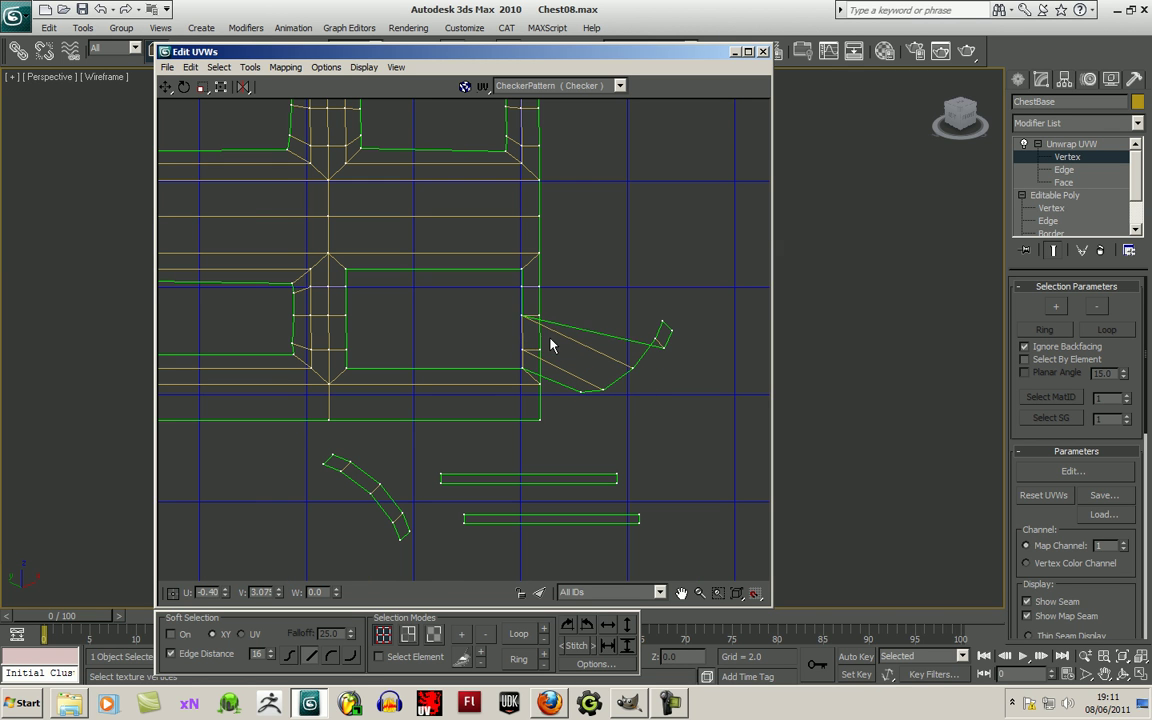
drag(665, 348, 522, 272)
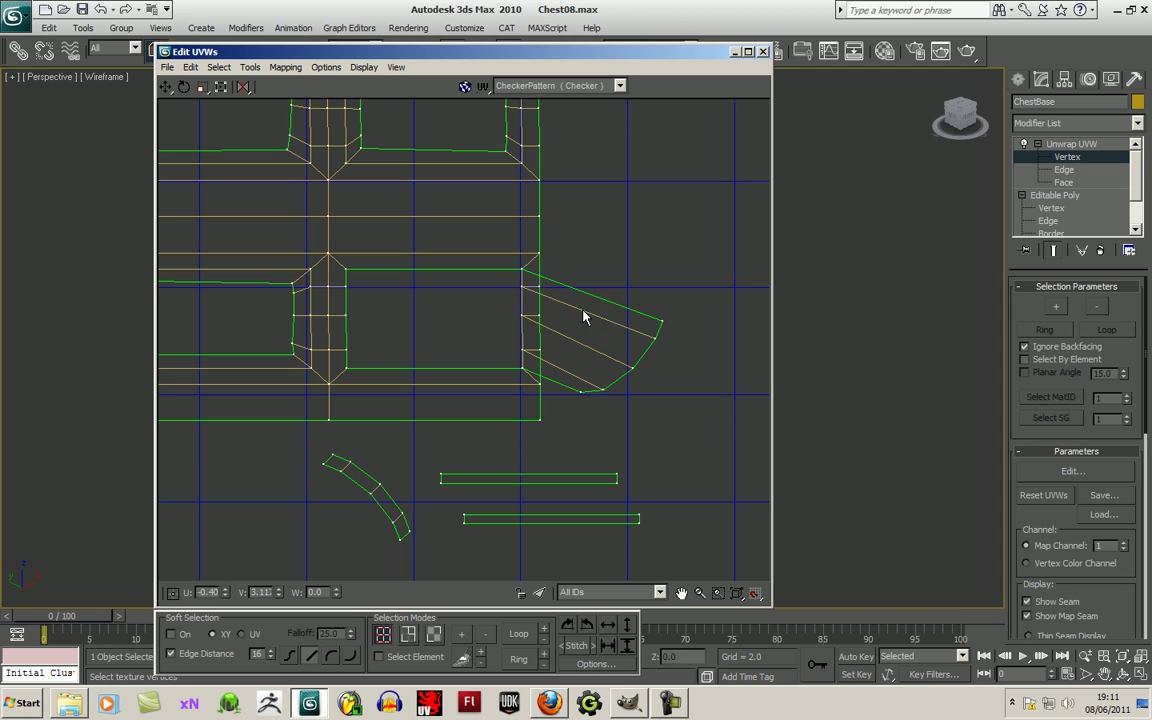
Step: Place the free-side vertices of the strip on the lower right opening's right edge inside the opening in a vertical line
drag(660, 322, 503, 287)
drag(652, 340, 502, 313)
drag(633, 371, 504, 358)
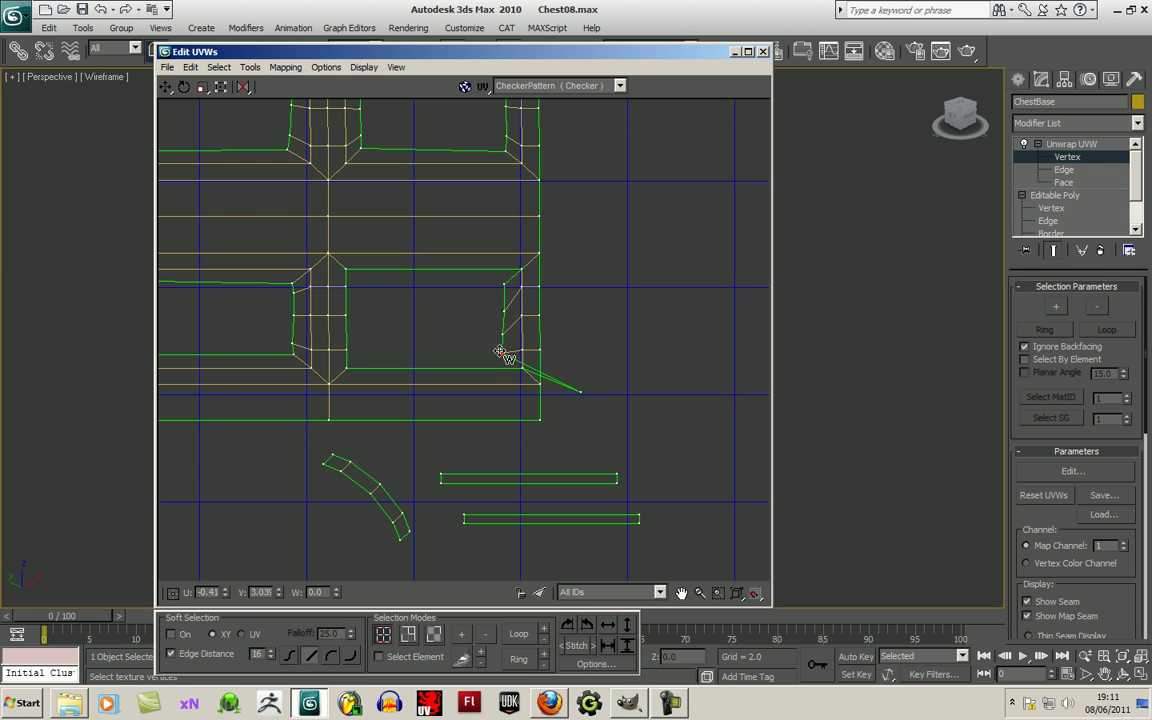
scroll(504, 356, up, 2)
drag(507, 286, 507, 261)
drag(505, 320, 509, 299)
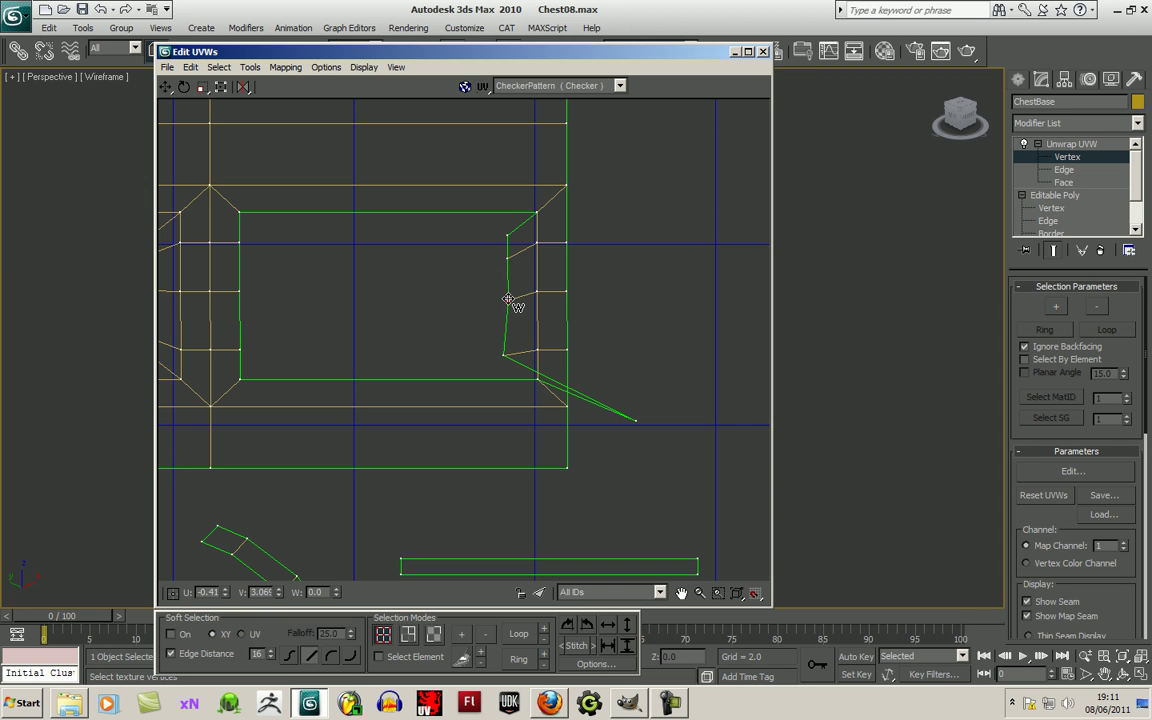
drag(505, 353, 508, 335)
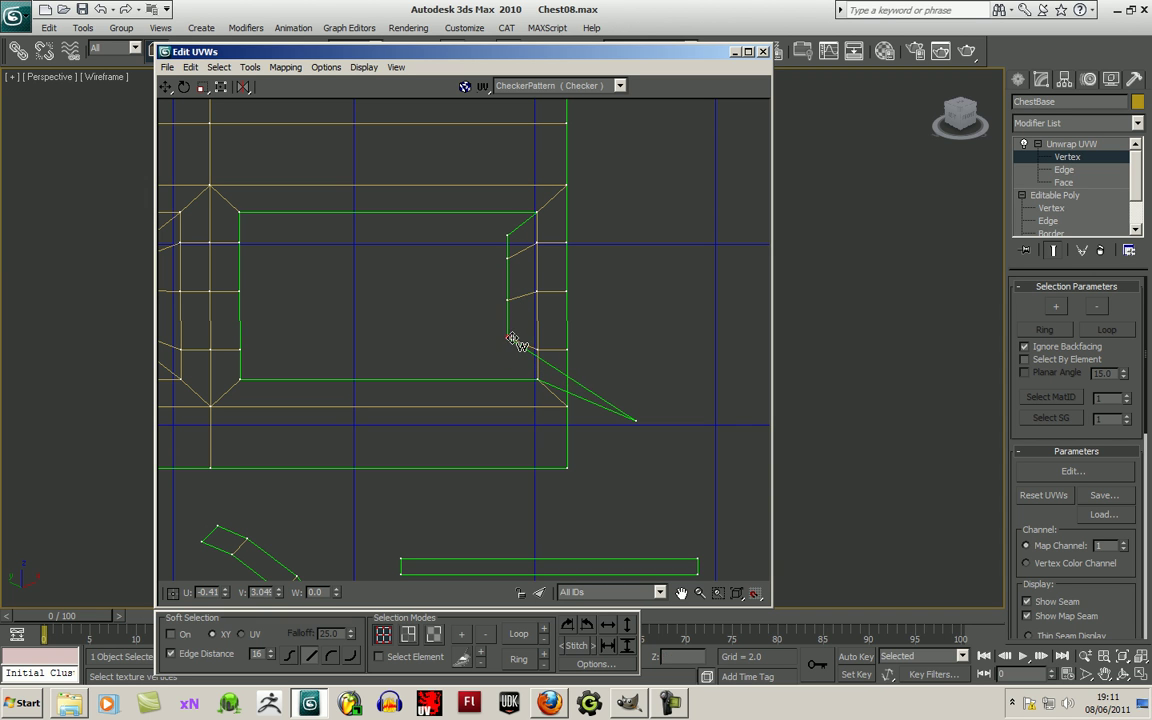
drag(636, 419, 514, 364)
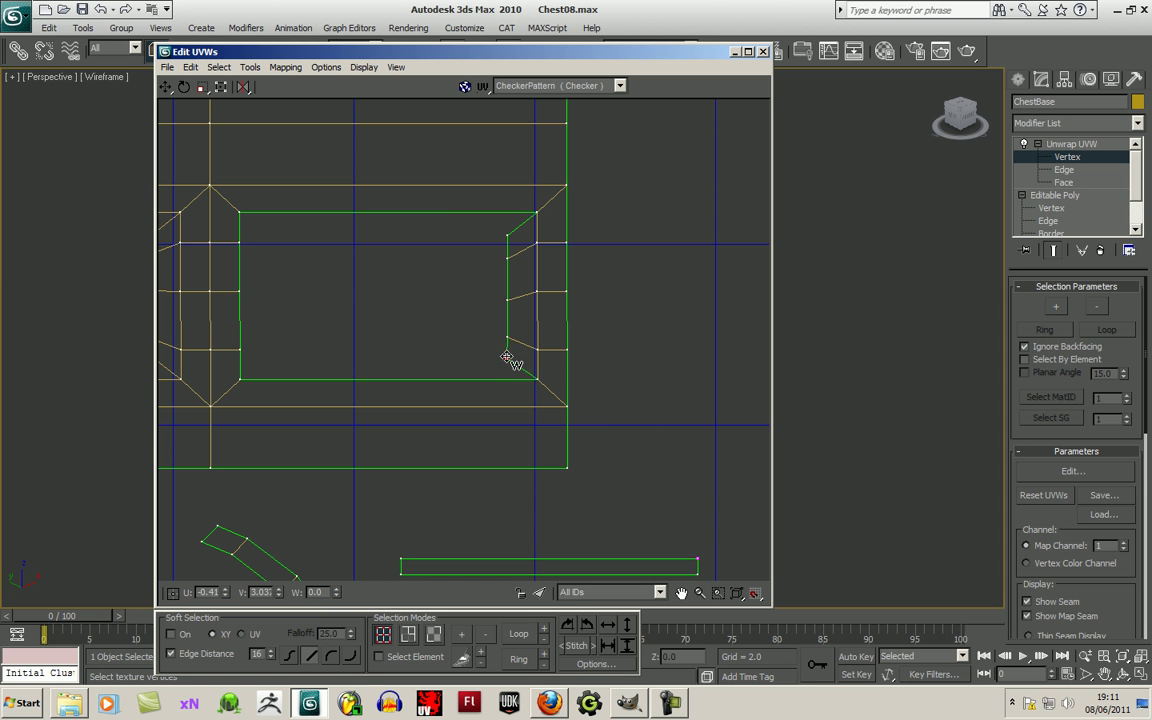
Step: Weld the upper of the two straight strips below the shell along the lower right opening's bottom edge, setting its free corner inside
scroll(508, 357, down, 5)
scroll(545, 409, up, 1)
scroll(567, 457, up, 2)
drag(588, 474, 469, 351)
drag(578, 478, 485, 370)
drag(405, 463, 330, 347)
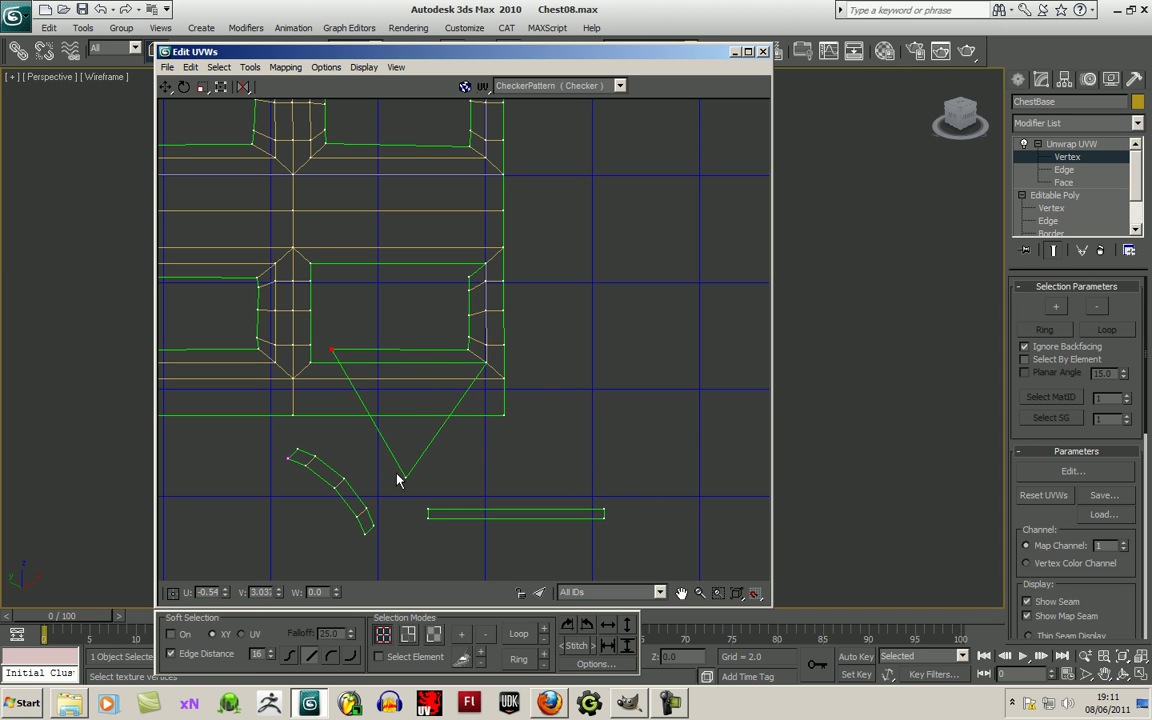
drag(400, 478, 305, 352)
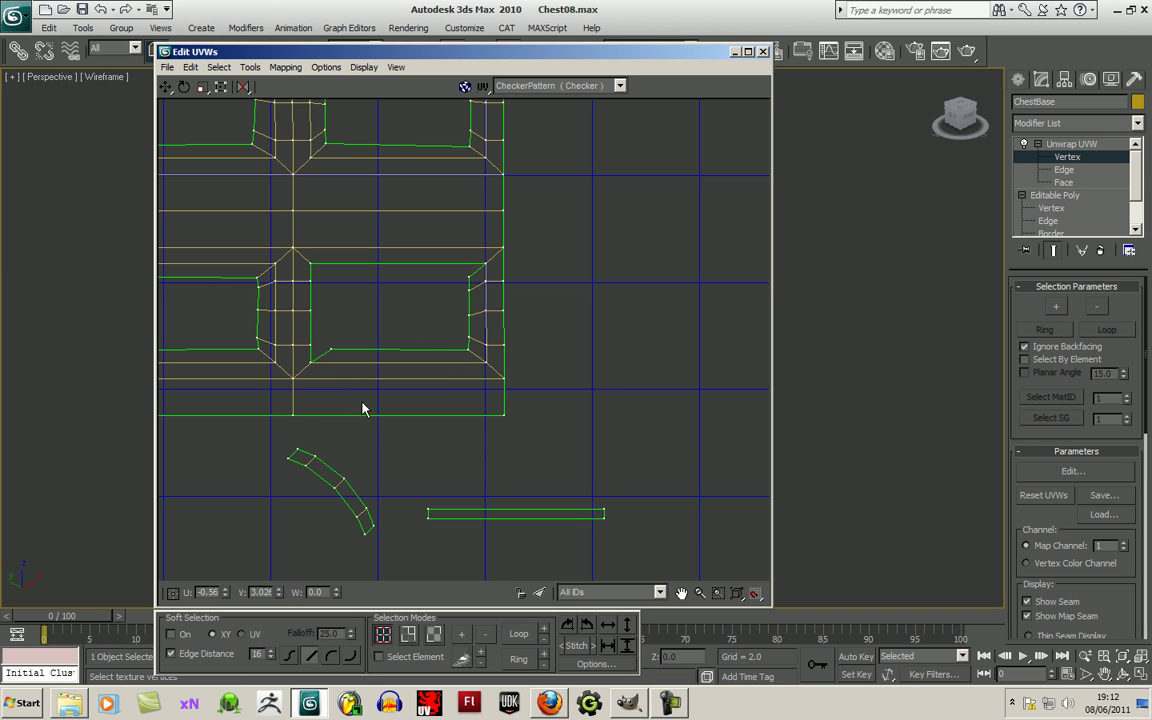
Step: Join the last curved strip to the bottom strip's inner corner and place its inner-side vertices up the lower right opening's left side
middle_drag(407, 447, 457, 448)
drag(337, 464, 377, 352)
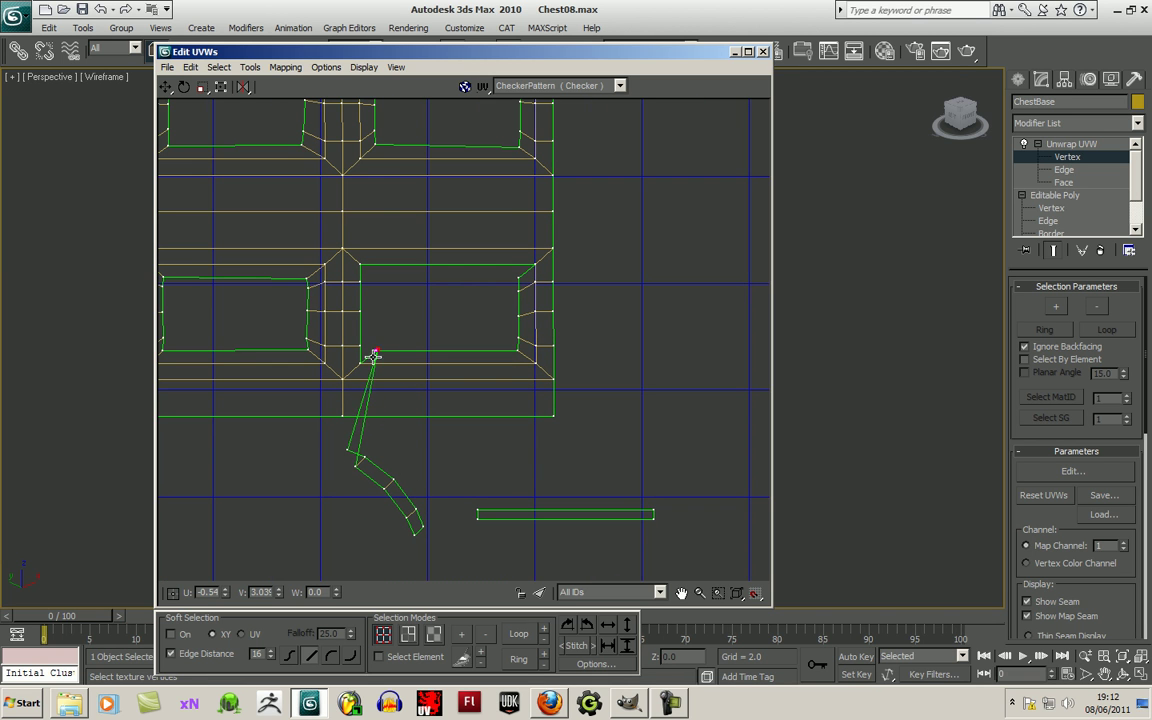
drag(358, 468, 375, 340)
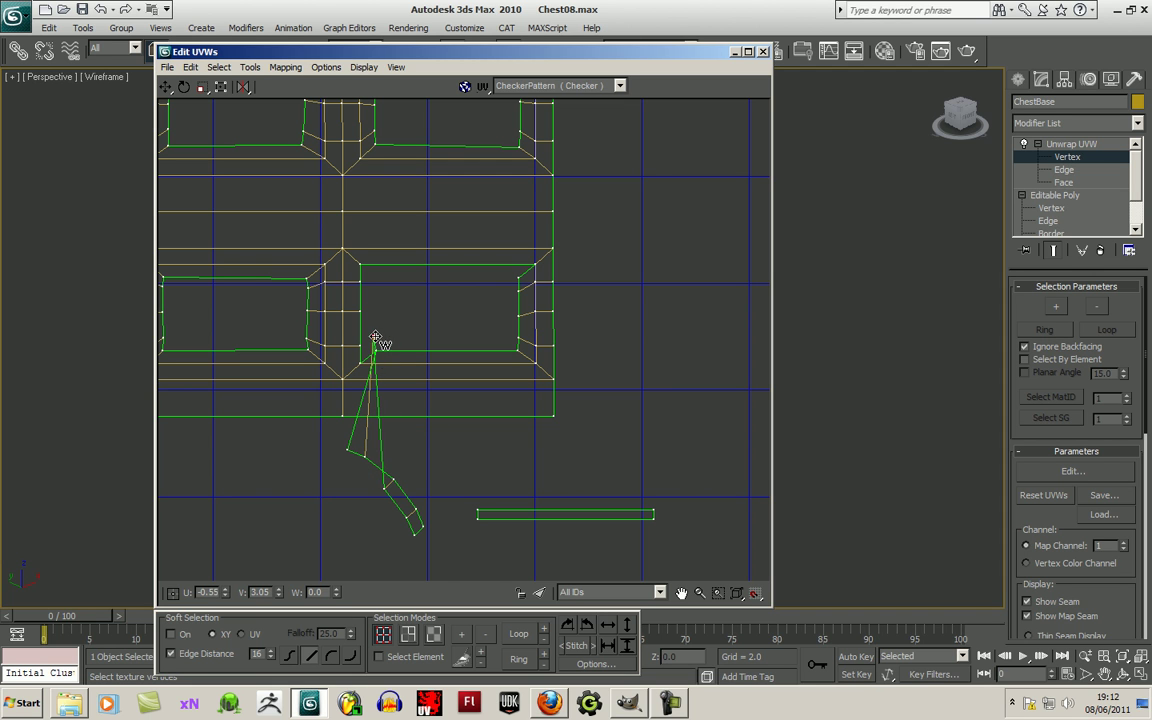
drag(383, 486, 375, 316)
drag(407, 514, 376, 293)
drag(414, 530, 376, 275)
Step: Weld the outer side of the last curved strip to the lower right opening's left edge and adjust its inner-side vertices
drag(422, 524, 362, 266)
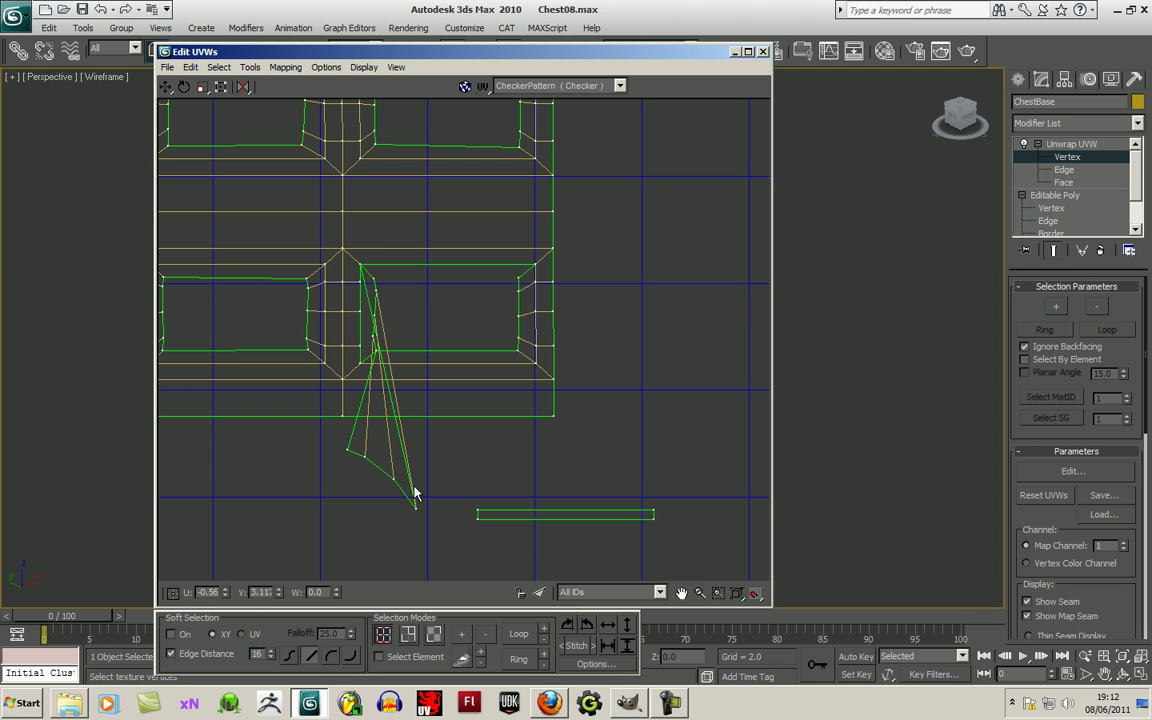
drag(414, 504, 362, 280)
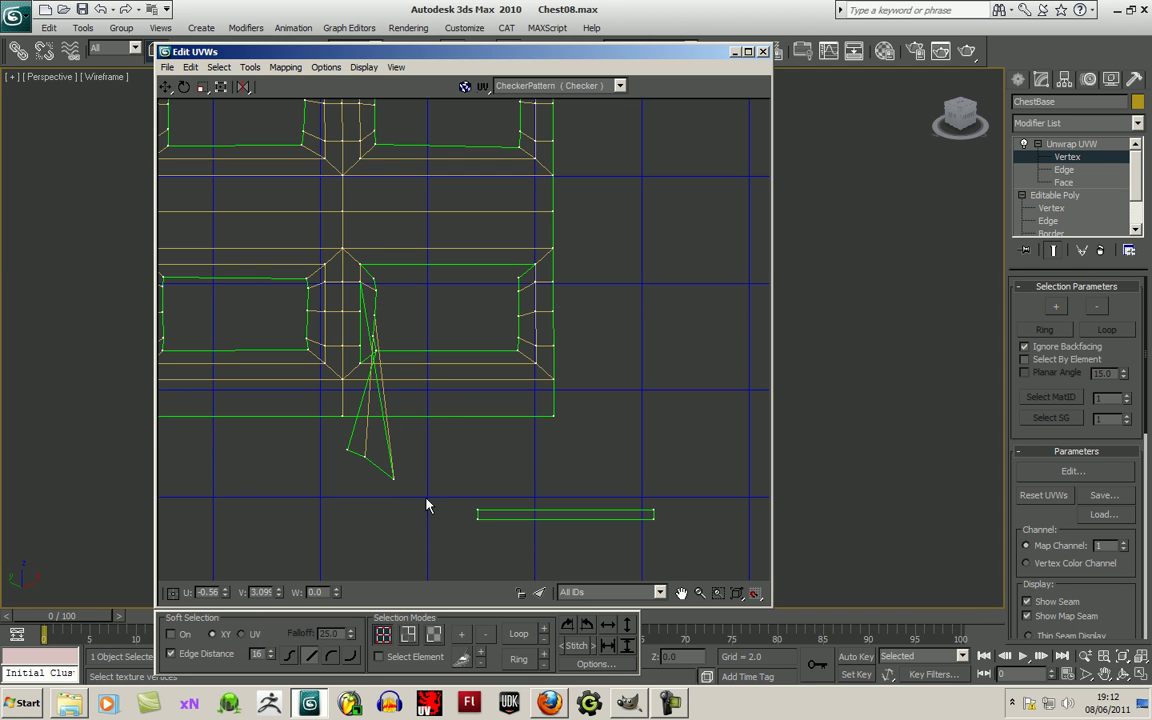
drag(396, 479, 373, 342)
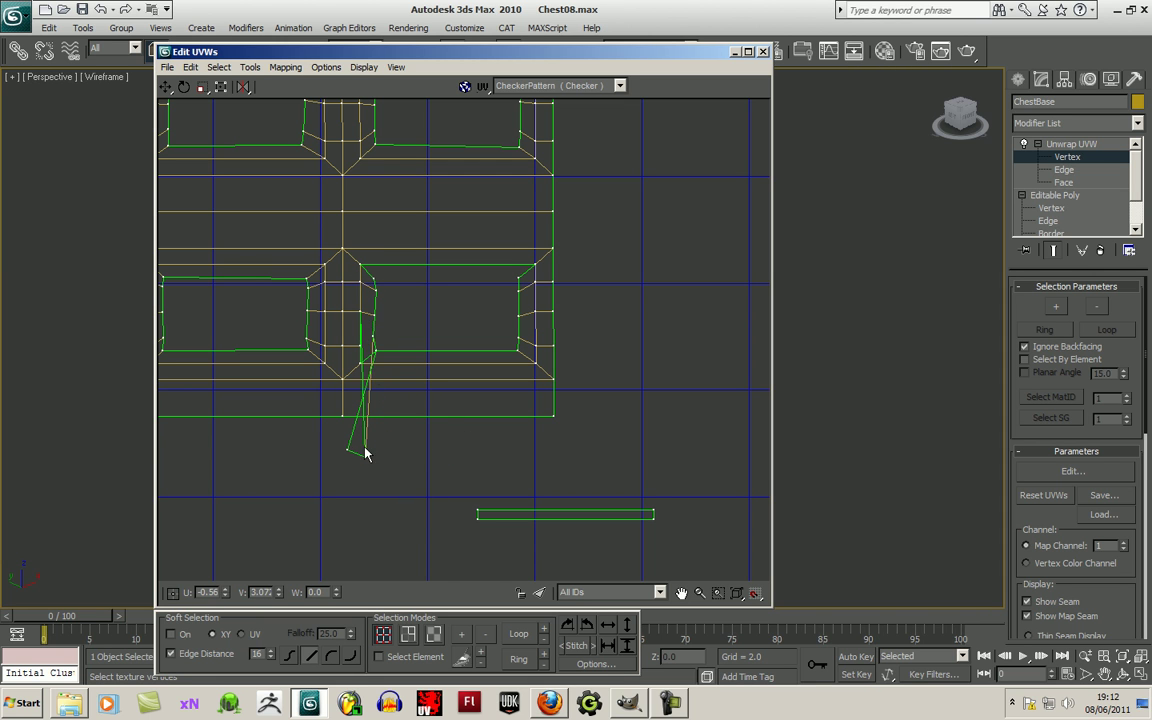
drag(366, 458, 361, 348)
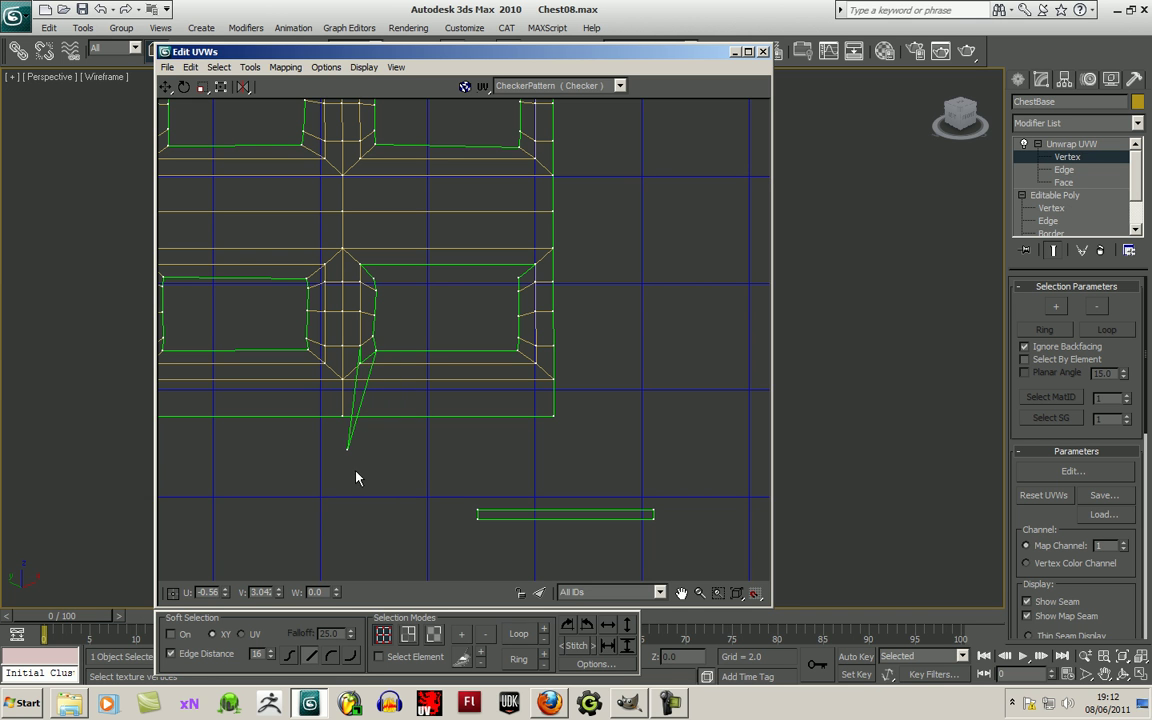
drag(349, 451, 362, 362)
middle_drag(449, 421, 434, 533)
scroll(440, 522, up, 3)
middle_drag(362, 383, 459, 446)
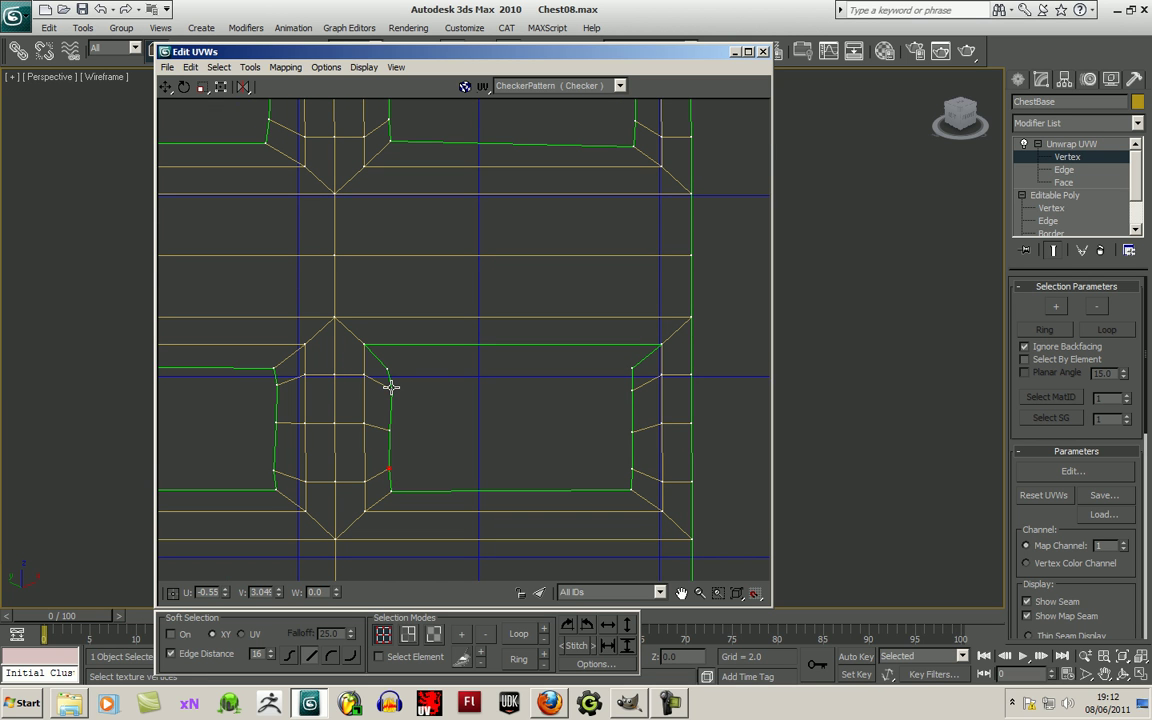
drag(389, 388, 396, 370)
Step: Weld the remaining thin straight strip along the lower right opening's top edge, joining its free corners to the neighbouring curved strips
scroll(445, 440, down, 3)
middle_drag(507, 514, 478, 424)
scroll(490, 460, down, 3)
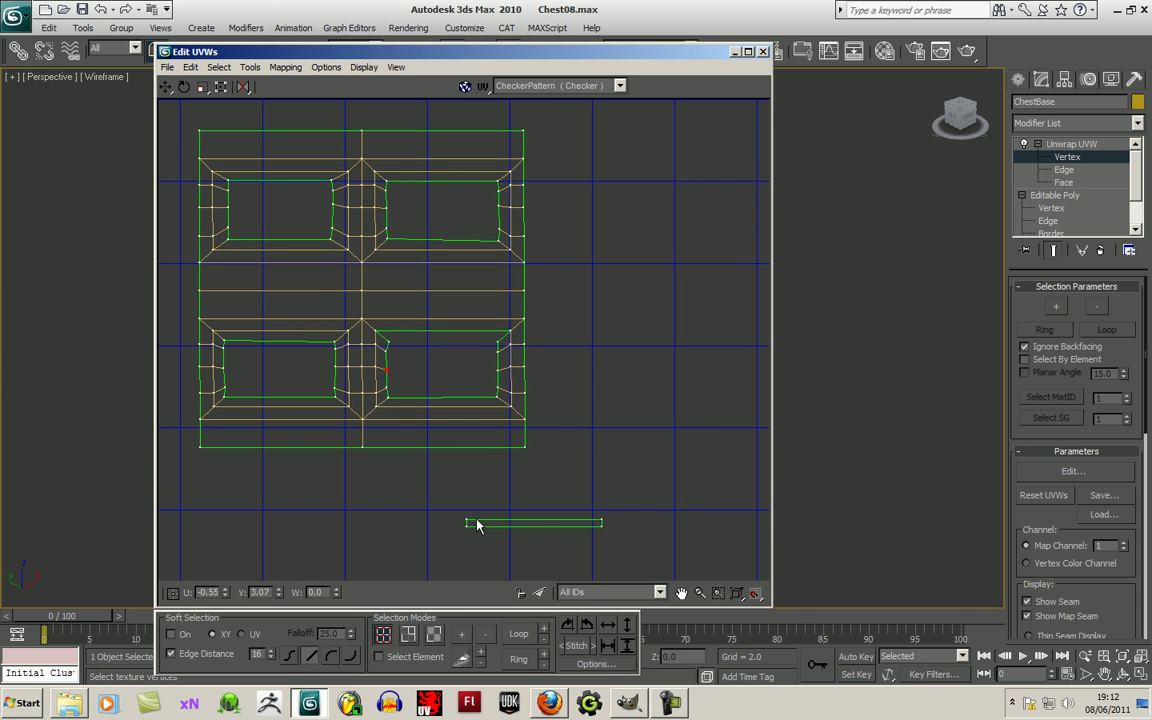
drag(466, 525, 510, 330)
drag(599, 523, 385, 343)
drag(609, 523, 388, 343)
drag(463, 519, 502, 341)
Step: Move the lower half-round island beside the shell's right edge and rotate it 90 degrees so its curve faces outward
middle_drag(591, 458, 562, 409)
scroll(626, 467, down, 5)
scroll(480, 474, down, 1)
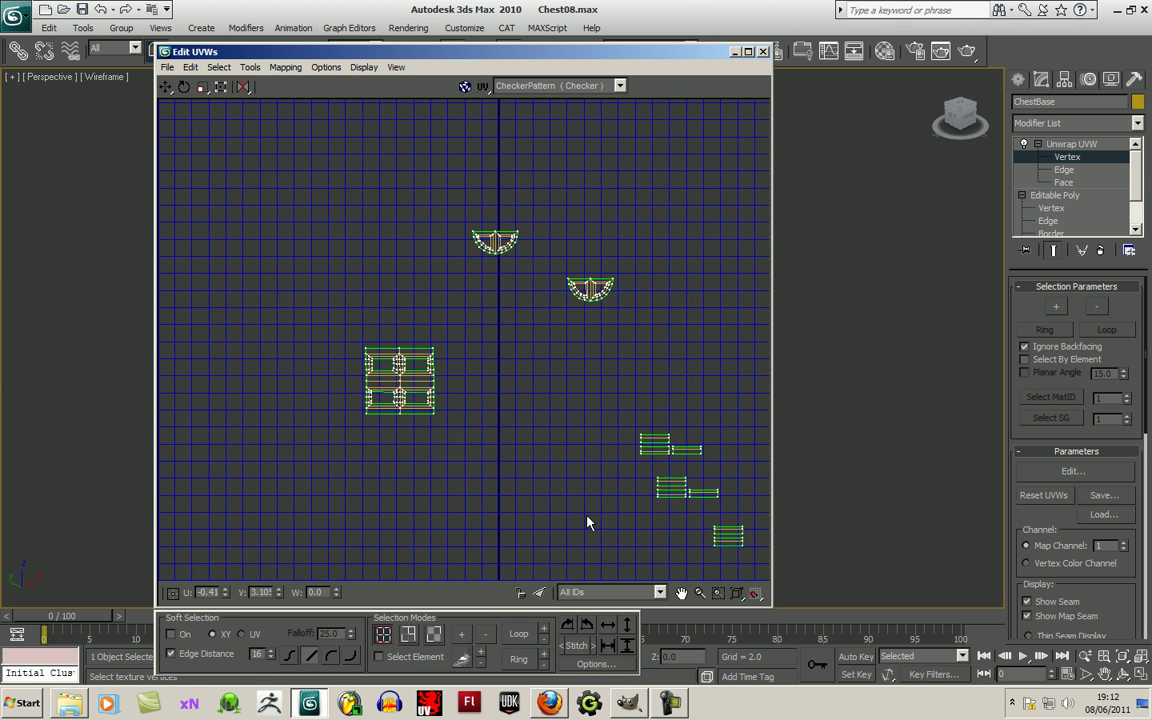
click(440, 630)
click(591, 289)
drag(591, 289, 475, 390)
click(587, 625)
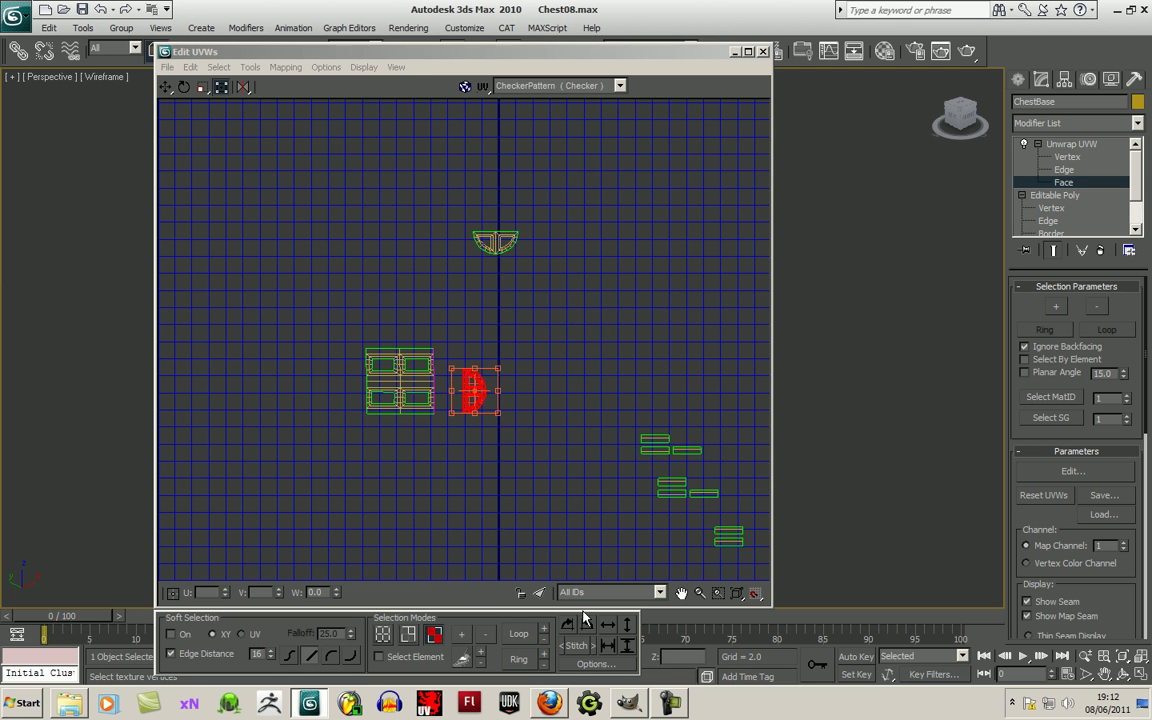
middle_drag(514, 473, 562, 534)
drag(523, 460, 545, 482)
scroll(512, 458, up, 3)
Step: Rotate the other half-round island until its curve faces left and place it beside the shell's left edge
click(578, 196)
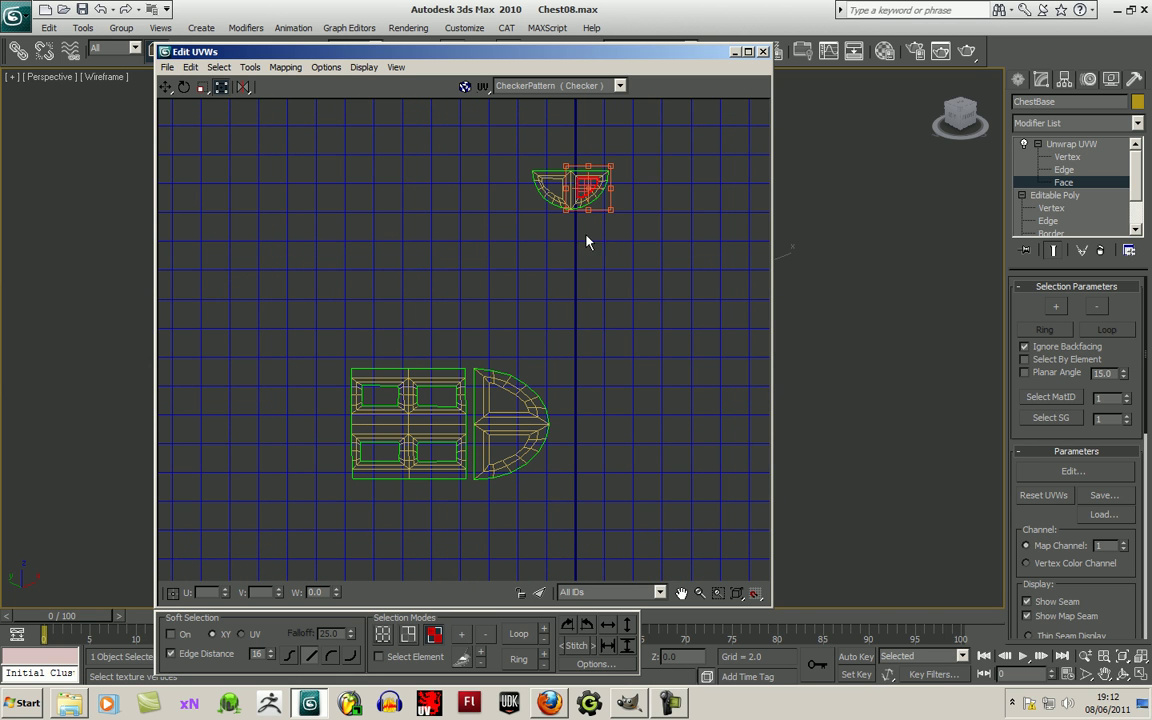
drag(630, 243, 631, 244)
click(588, 624)
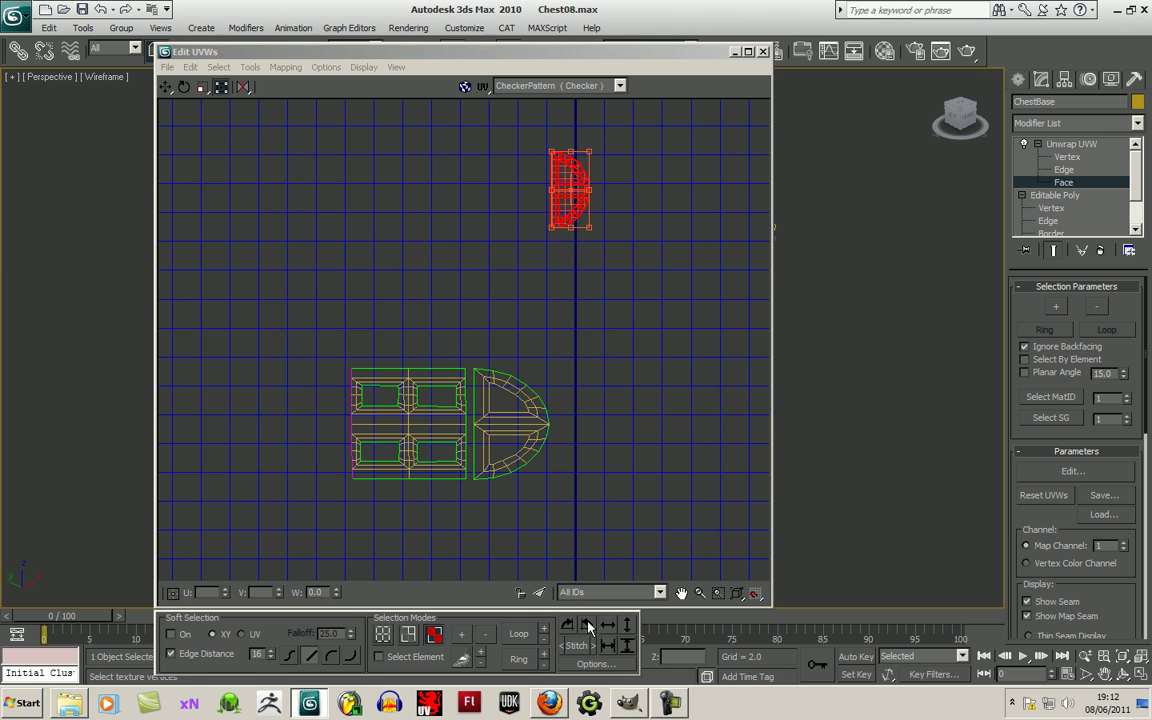
click(588, 624)
click(588, 624)
drag(566, 202, 281, 479)
click(384, 522)
middle_drag(390, 524, 476, 489)
scroll(476, 494, up, 6)
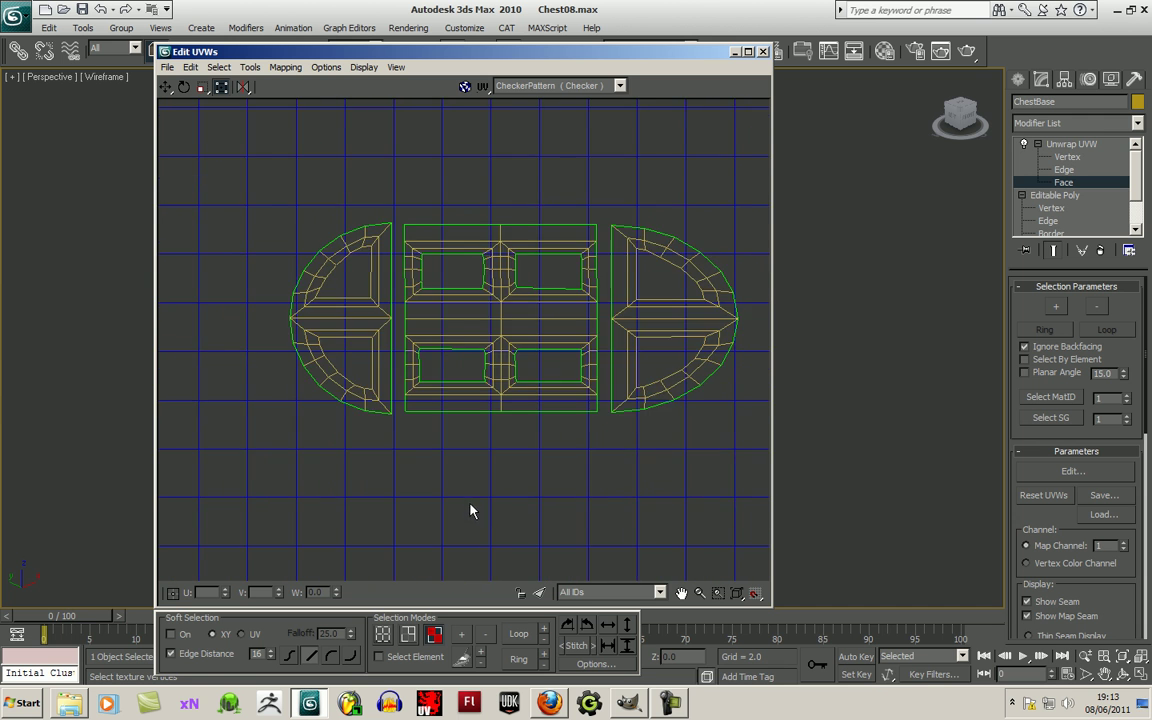
Step: Adjust the lower straight-side corner vertex of the left half-round island to line up with the shell's bottom edge
click(384, 635)
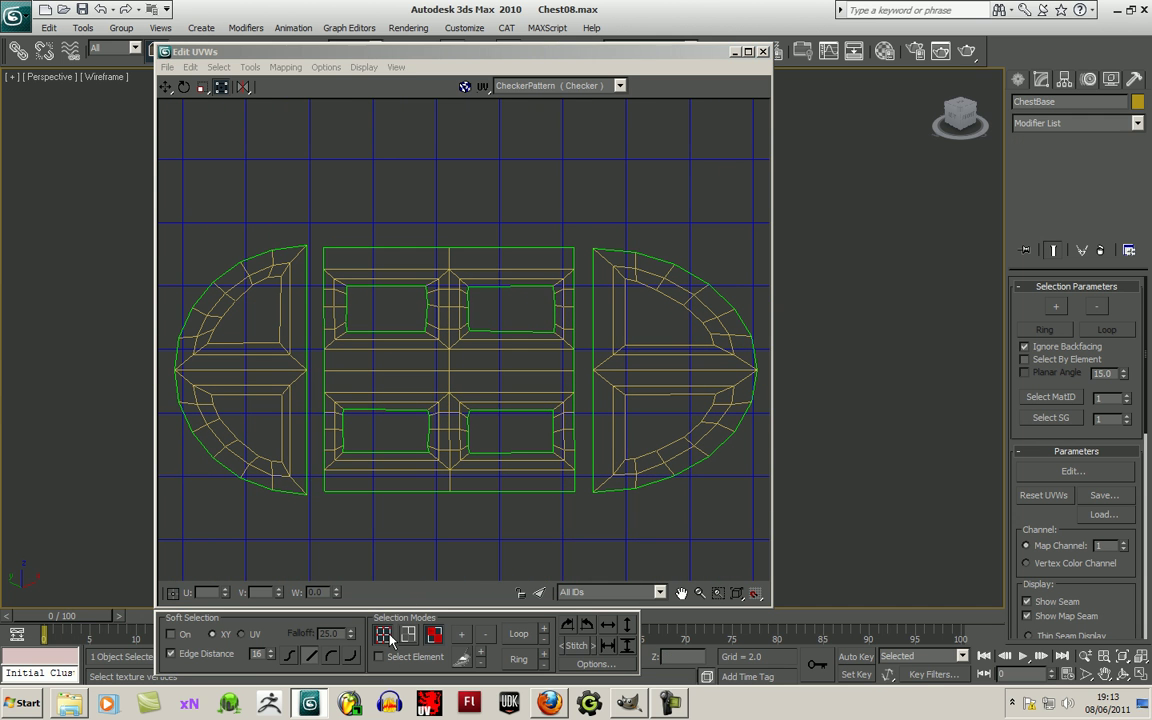
click(441, 540)
click(308, 494)
click(344, 557)
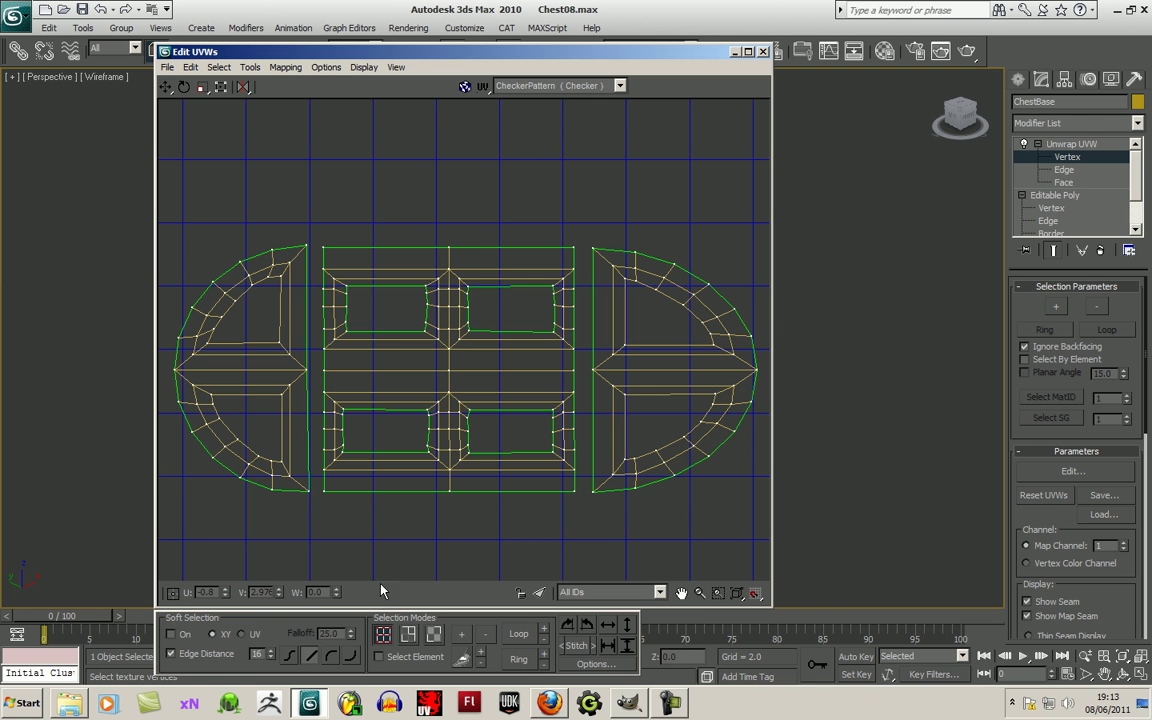
Step: Flip the whole left half-round island vertically
click(434, 635)
drag(195, 219, 346, 533)
middle_drag(323, 491, 398, 490)
drag(356, 469, 395, 548)
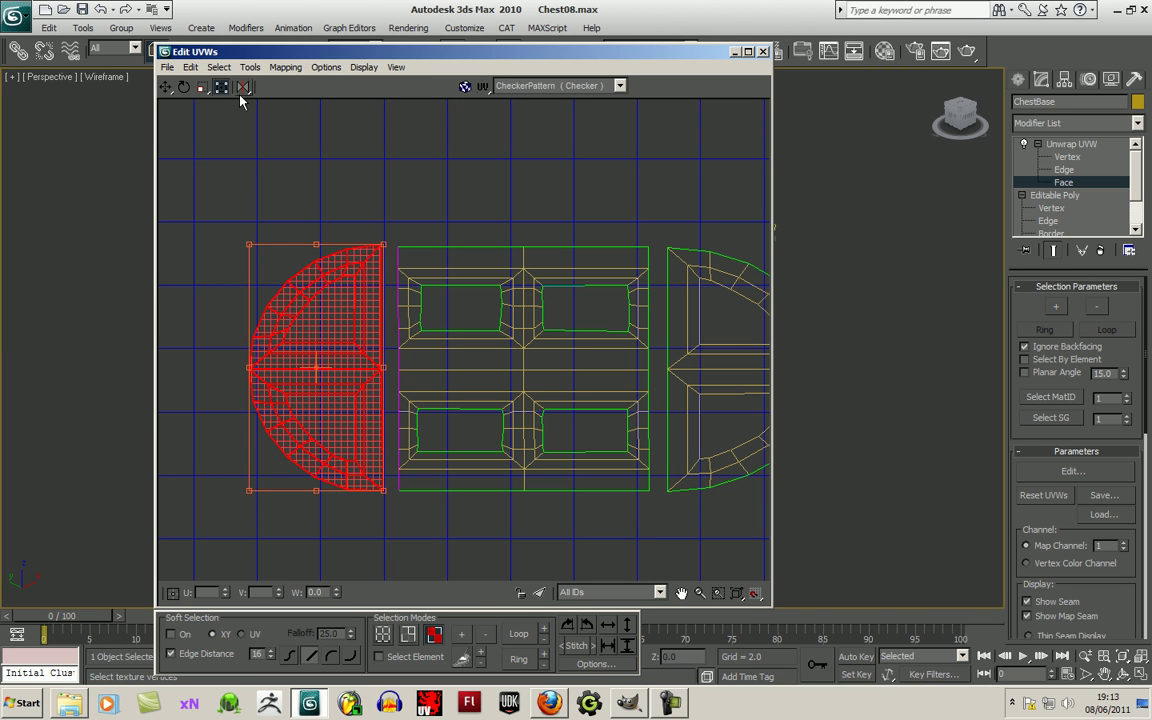
drag(242, 90, 222, 115)
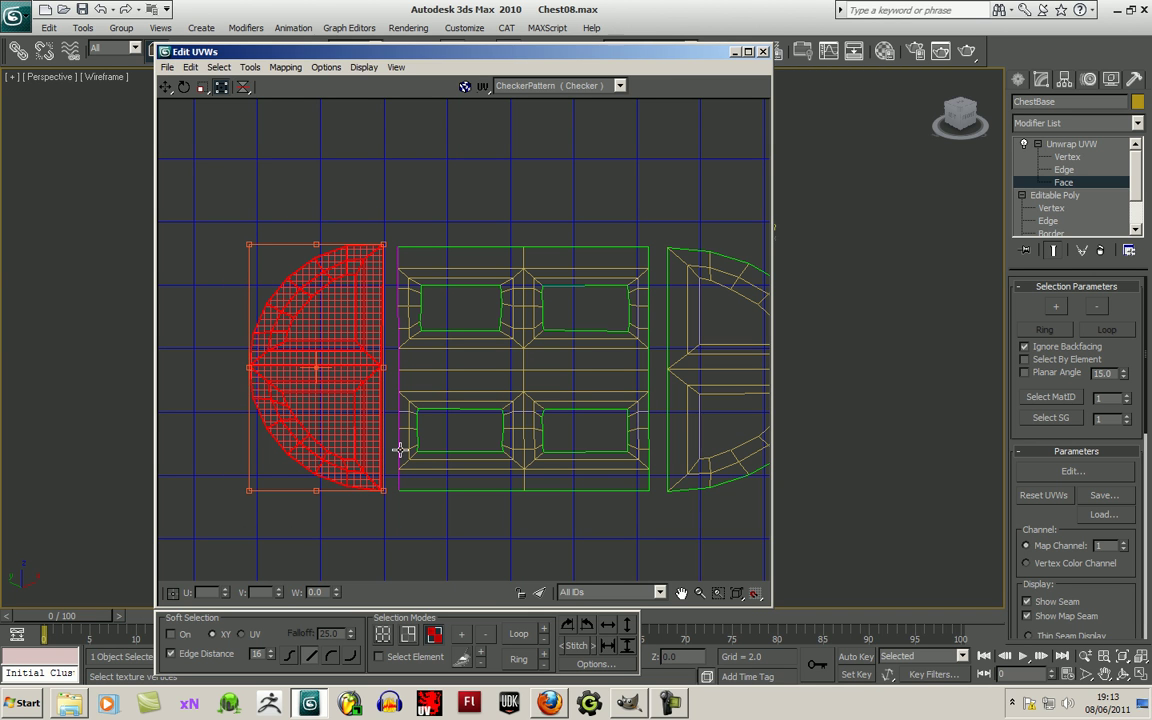
click(405, 521)
Step: Try to join the left half-round island to the shell by moving its straight-side corners and middle vertex toward the shell's left edge
click(384, 636)
scroll(395, 521, up, 3)
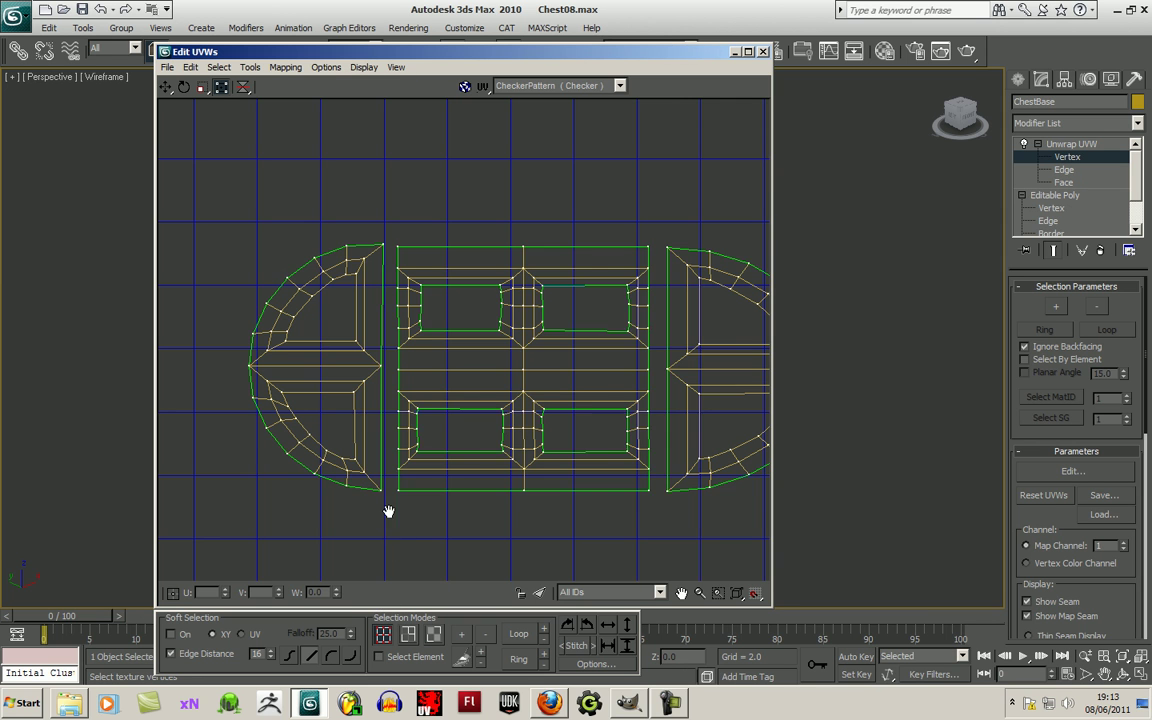
click(321, 452)
drag(324, 452, 352, 453)
middle_drag(364, 472, 345, 562)
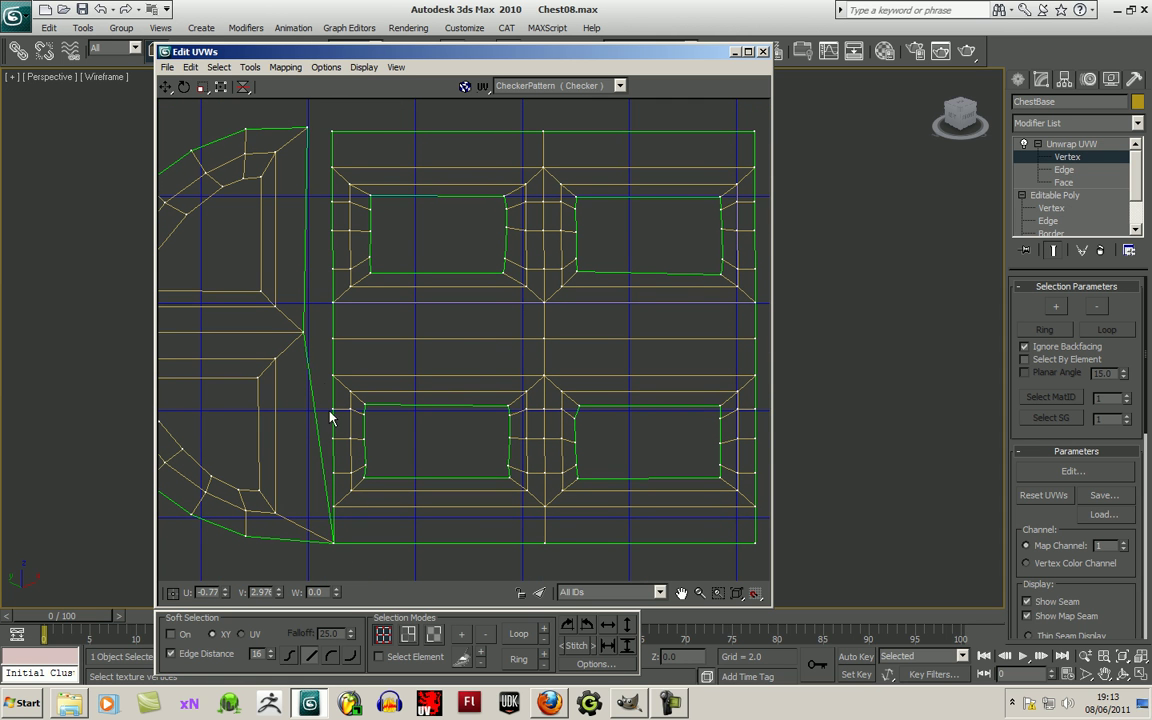
drag(302, 332, 313, 339)
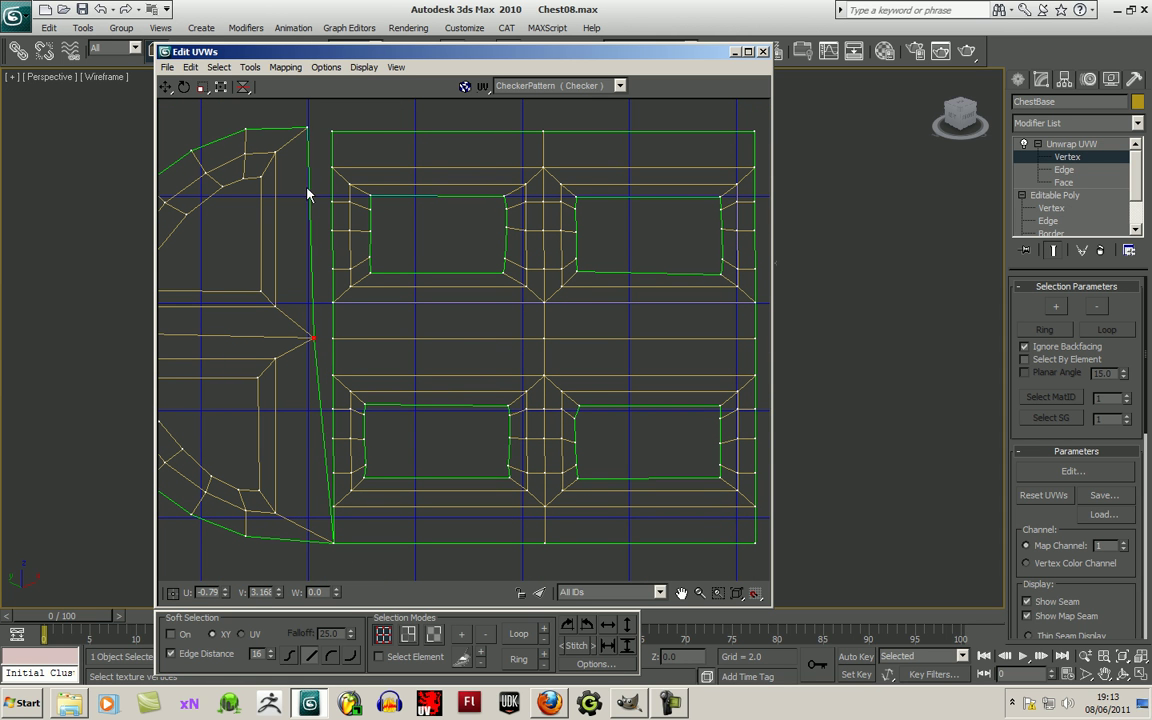
drag(306, 129, 330, 134)
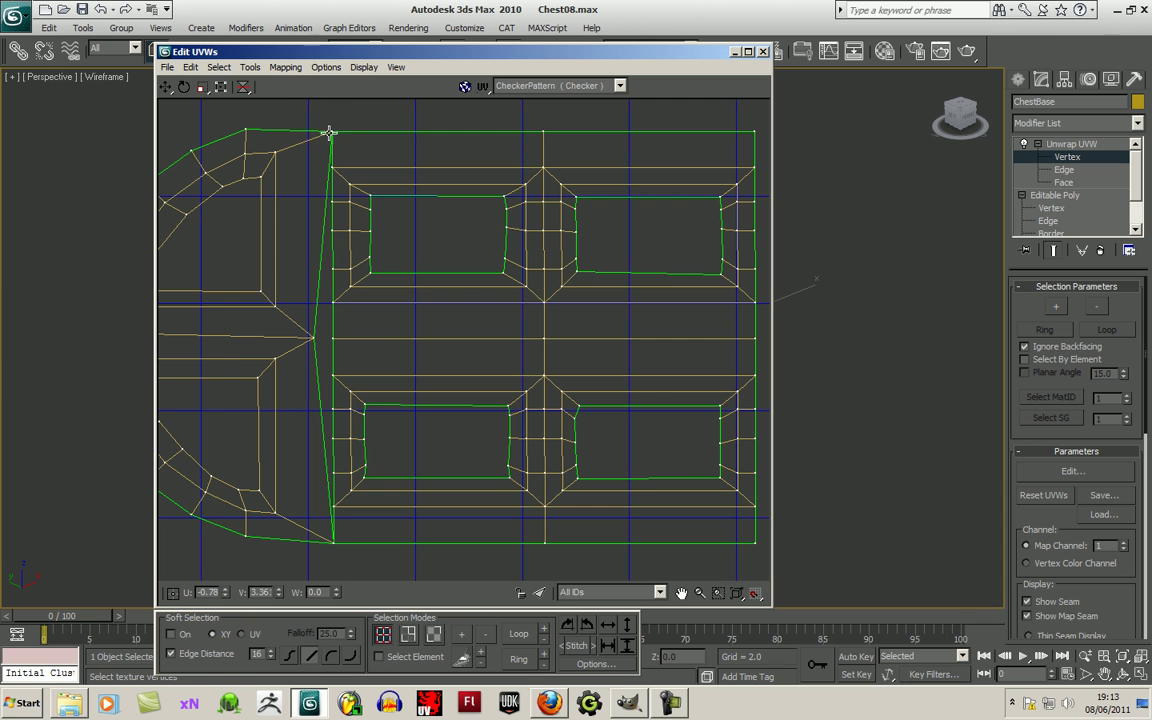
scroll(411, 411, down, 4)
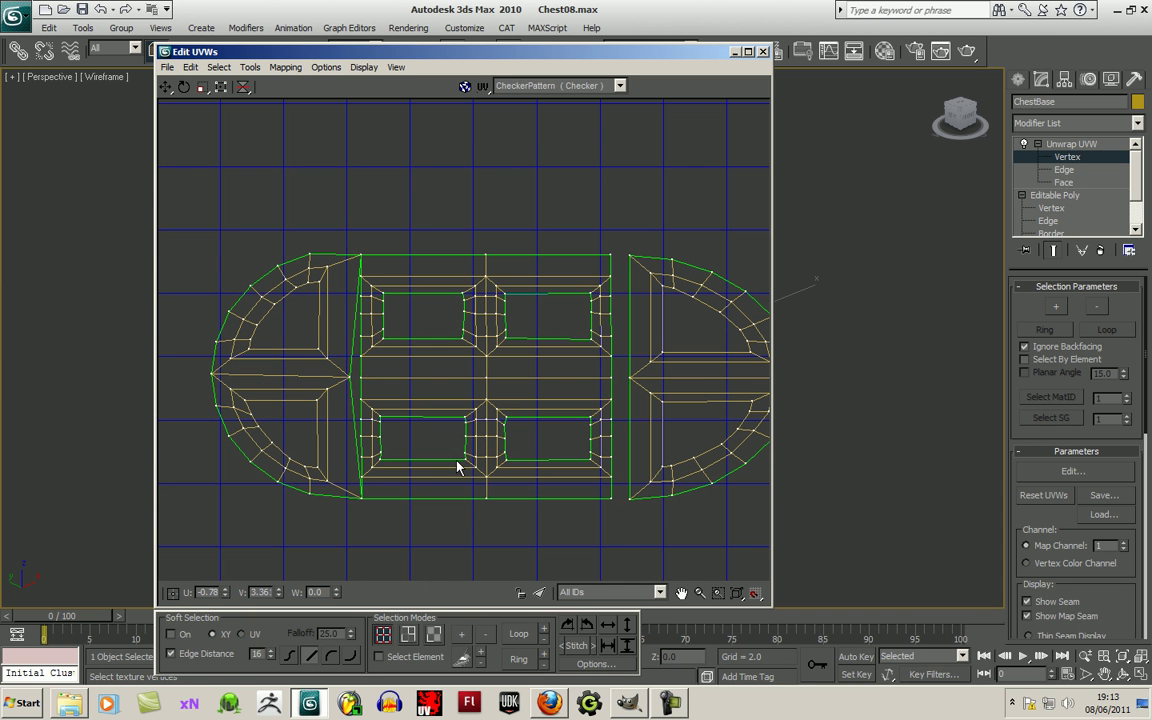
Step: Undo the vertex moves that joined the left half-round island to the shell
key(ctrl+z)
key(ctrl+z)
key(ctrl+z)
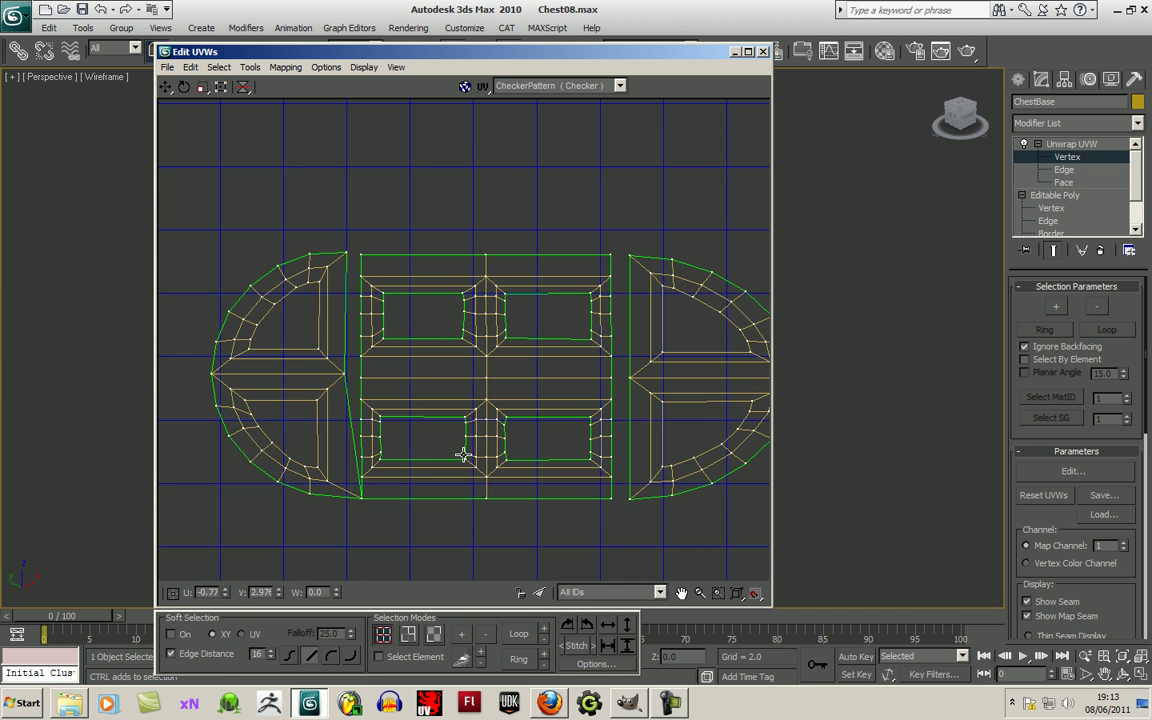
Step: Move all the loose rectangular panel strips together to the area below the shell
scroll(434, 490, down, 3)
scroll(434, 490, down, 2)
middle_drag(597, 499, 494, 239)
drag(572, 240, 729, 411)
click(433, 634)
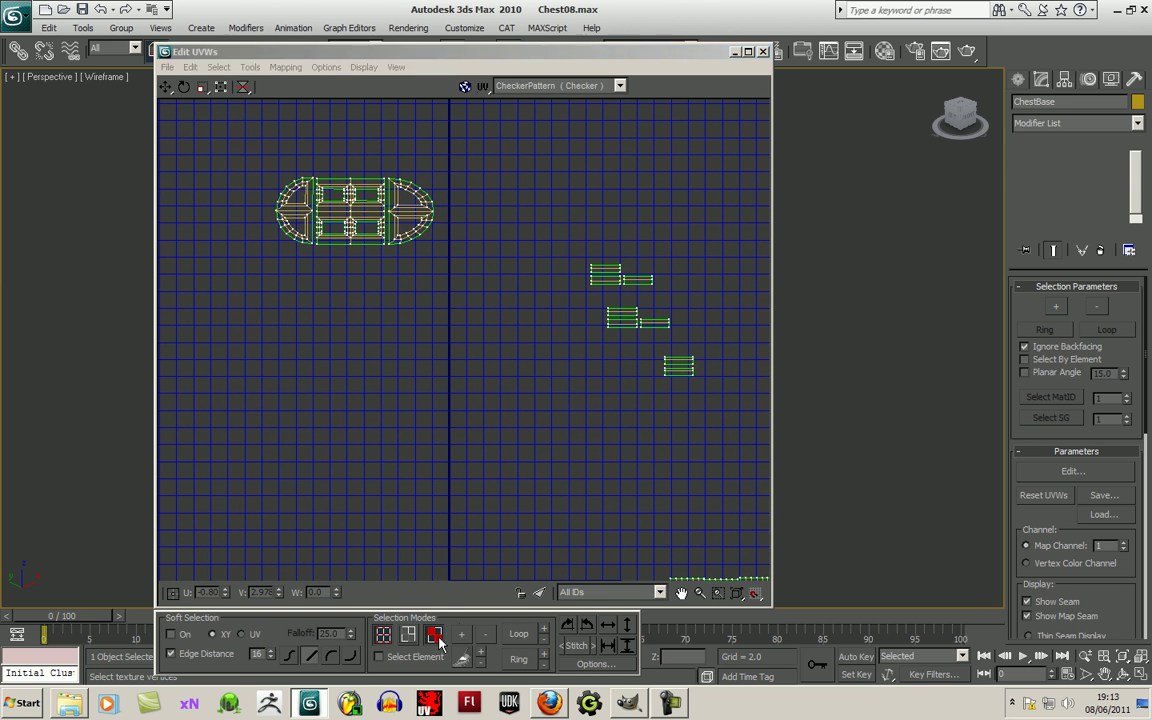
drag(516, 212, 729, 435)
drag(624, 328, 360, 345)
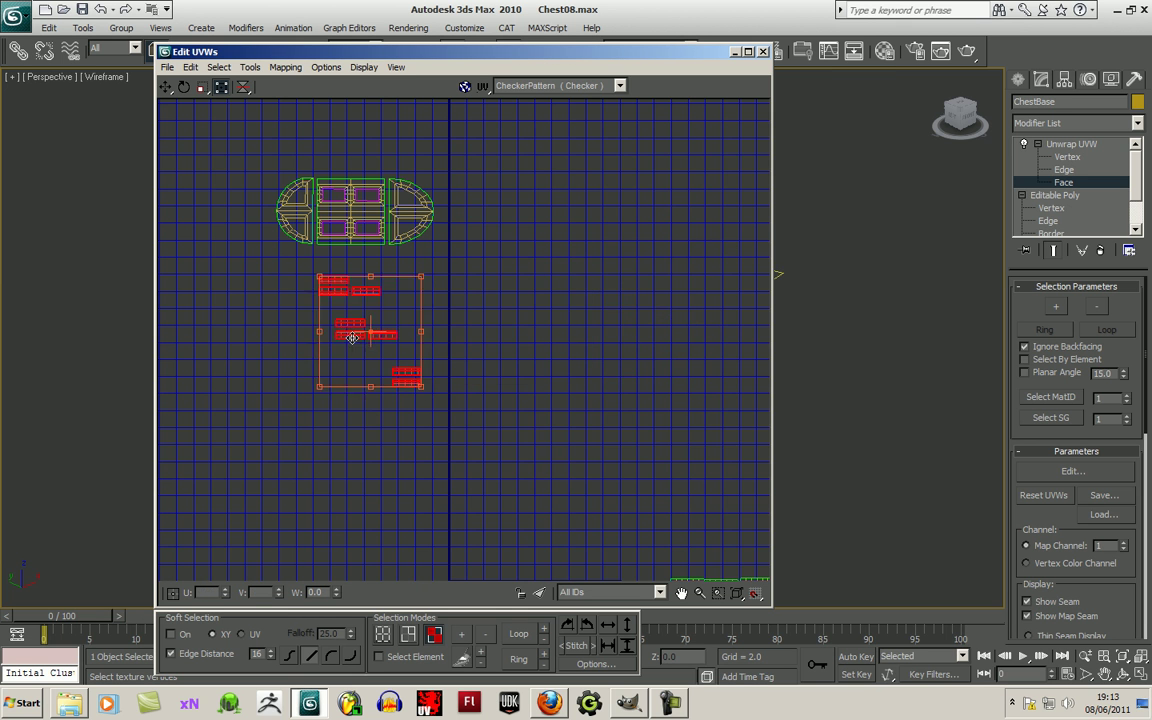
Step: Rearrange the rectangular panel strips into a compact three-column group directly beneath the shell
scroll(447, 355, up, 4)
middle_drag(447, 355, 643, 501)
drag(620, 473, 501, 563)
drag(546, 525, 460, 297)
drag(543, 474, 543, 474)
drag(492, 443, 379, 288)
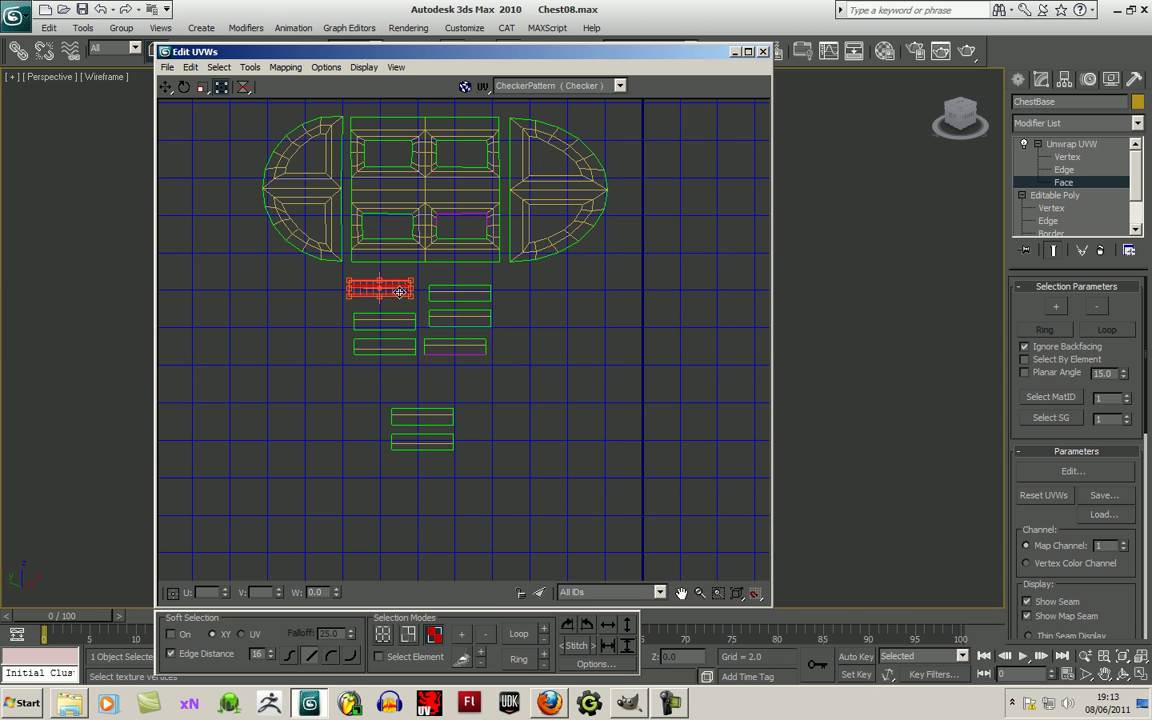
drag(375, 399, 562, 340)
click(563, 406)
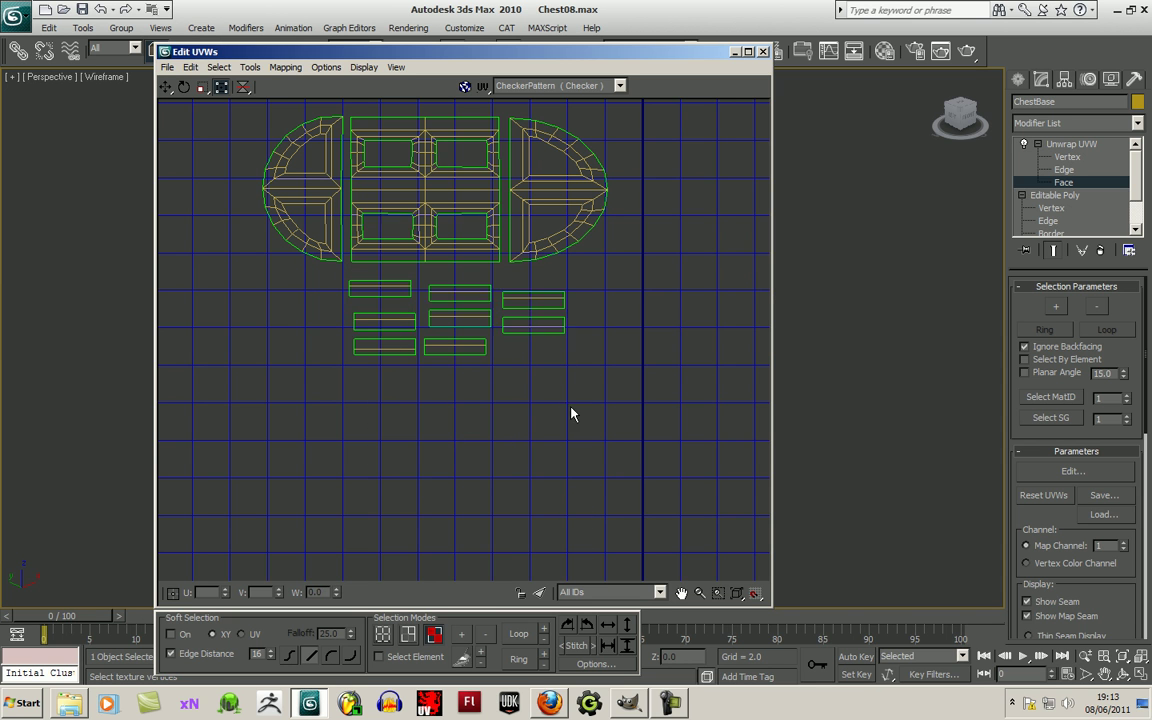
Step: Weld the upper panel strip of the right column to the lower left opening's top edge, fitting its remaining vertices inside the opening
scroll(481, 422, up, 4)
click(388, 634)
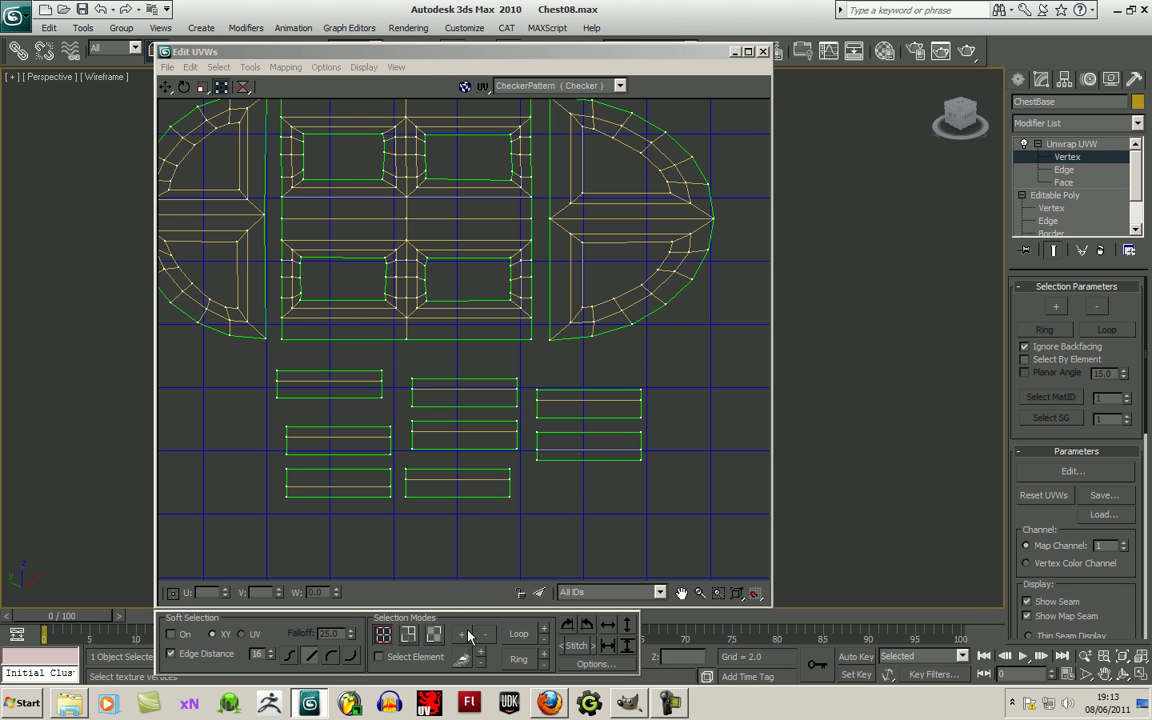
drag(541, 395, 298, 257)
drag(637, 397, 388, 258)
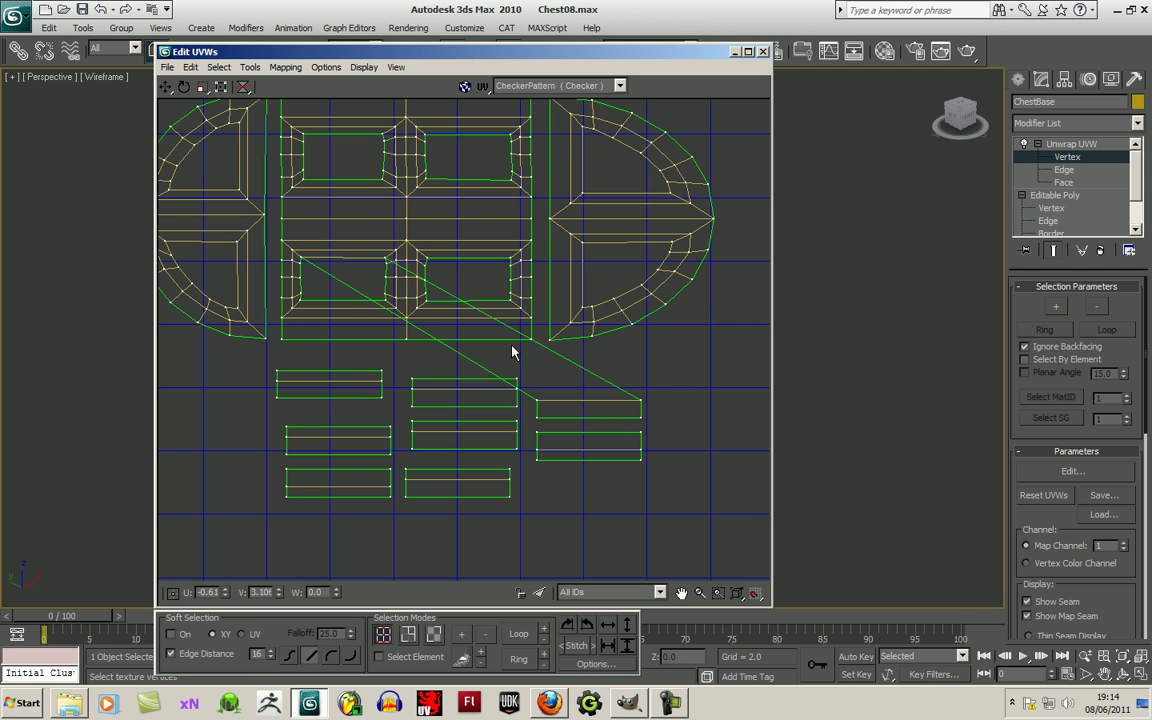
drag(641, 398, 425, 313)
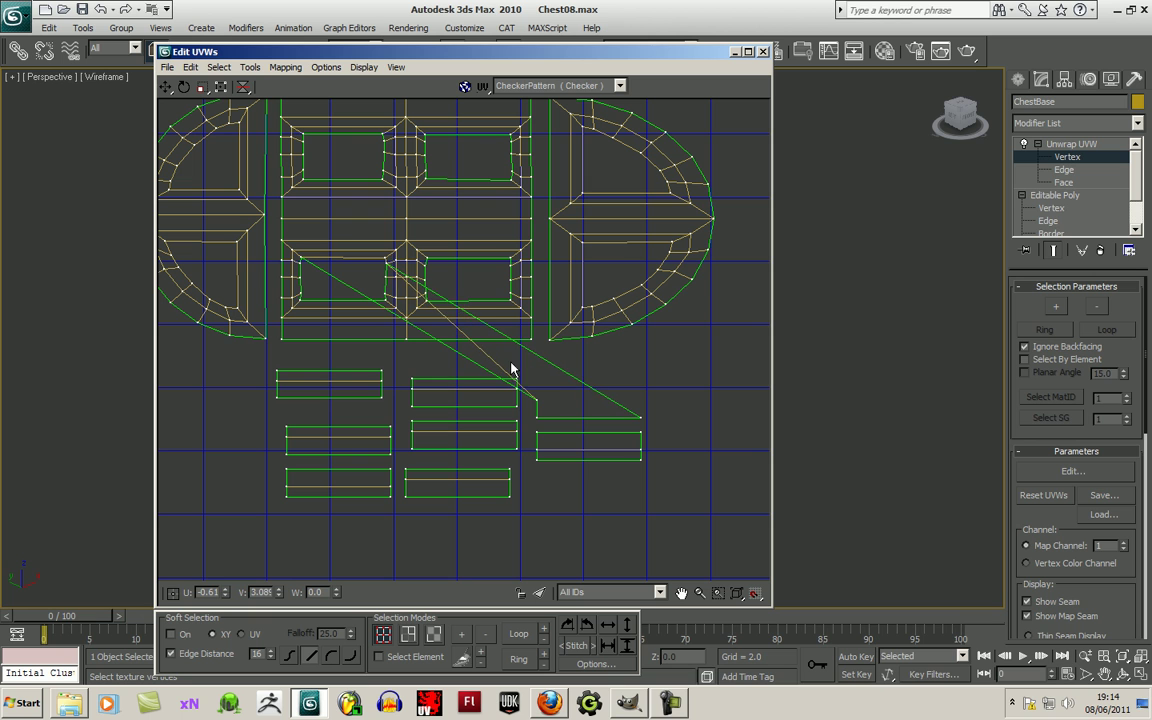
drag(637, 420, 387, 272)
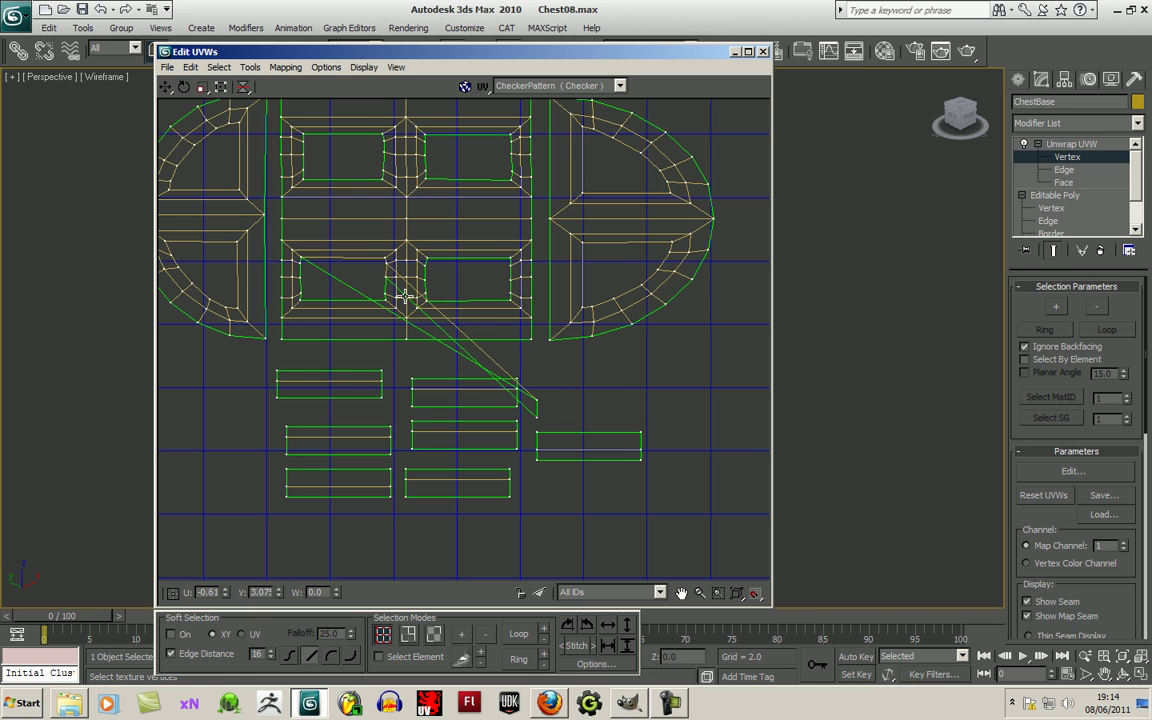
drag(537, 403, 309, 270)
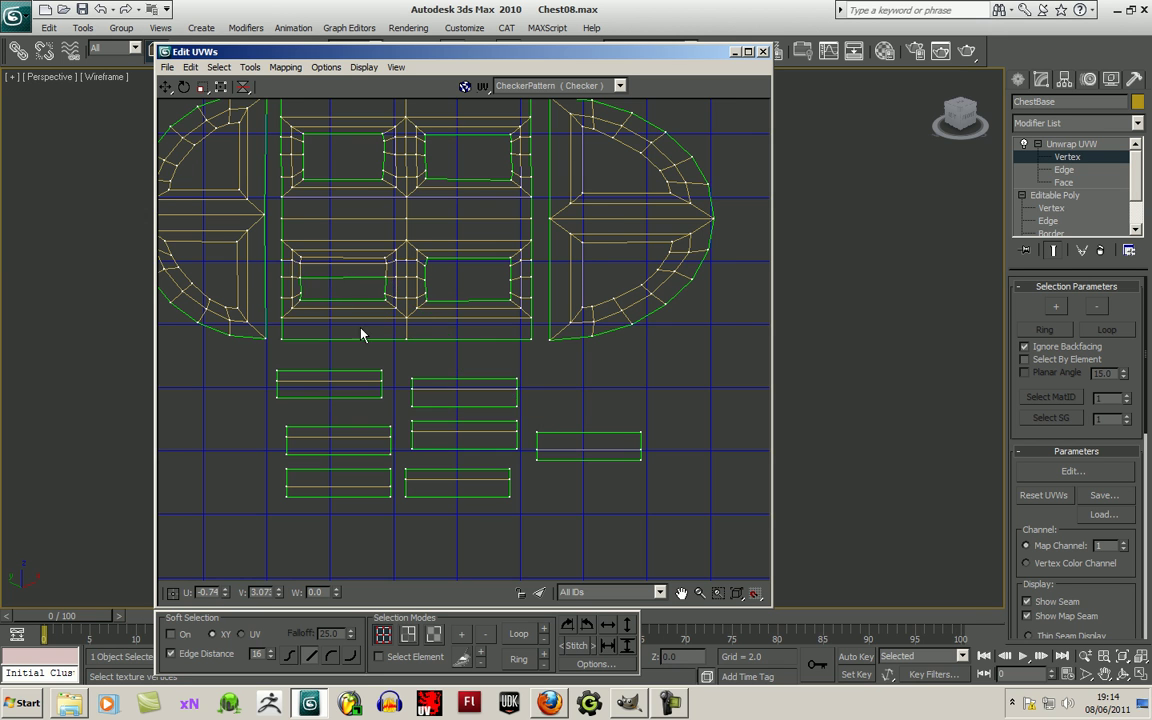
Step: Fill the rest of the lower left opening by welding the left column's middle strip, rotated 180°, between the fitted strip and the opening's bottom edge
scroll(370, 335, up, 2)
drag(386, 380, 387, 379)
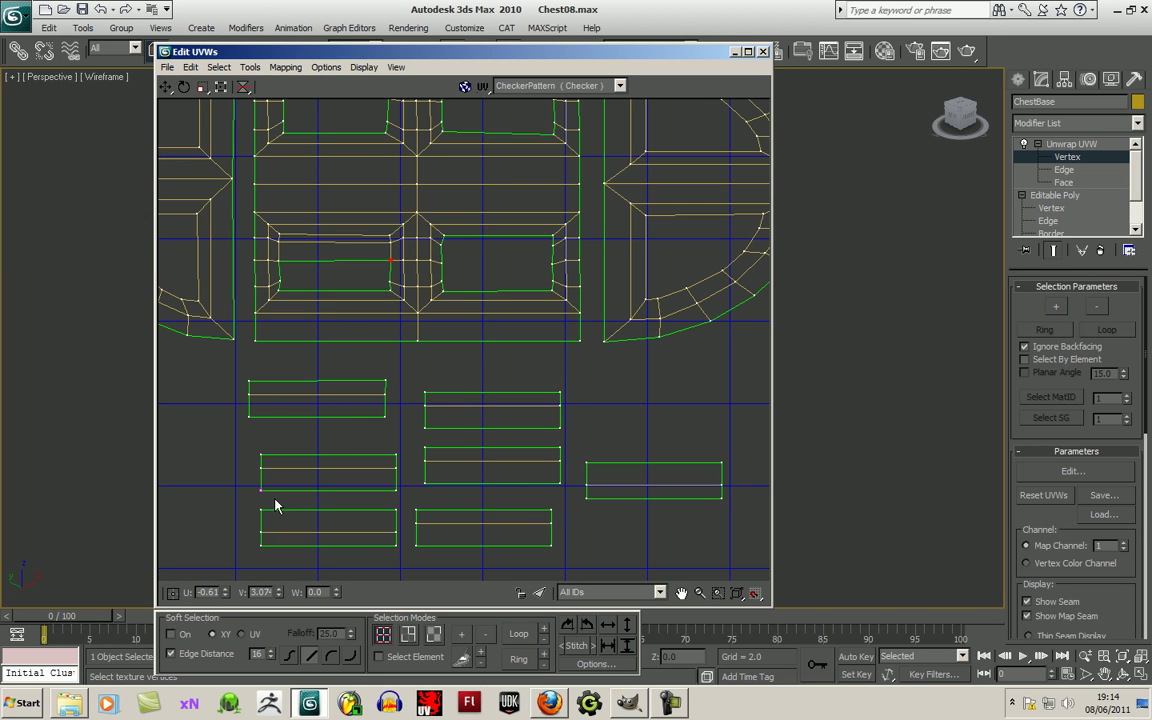
drag(262, 491, 391, 261)
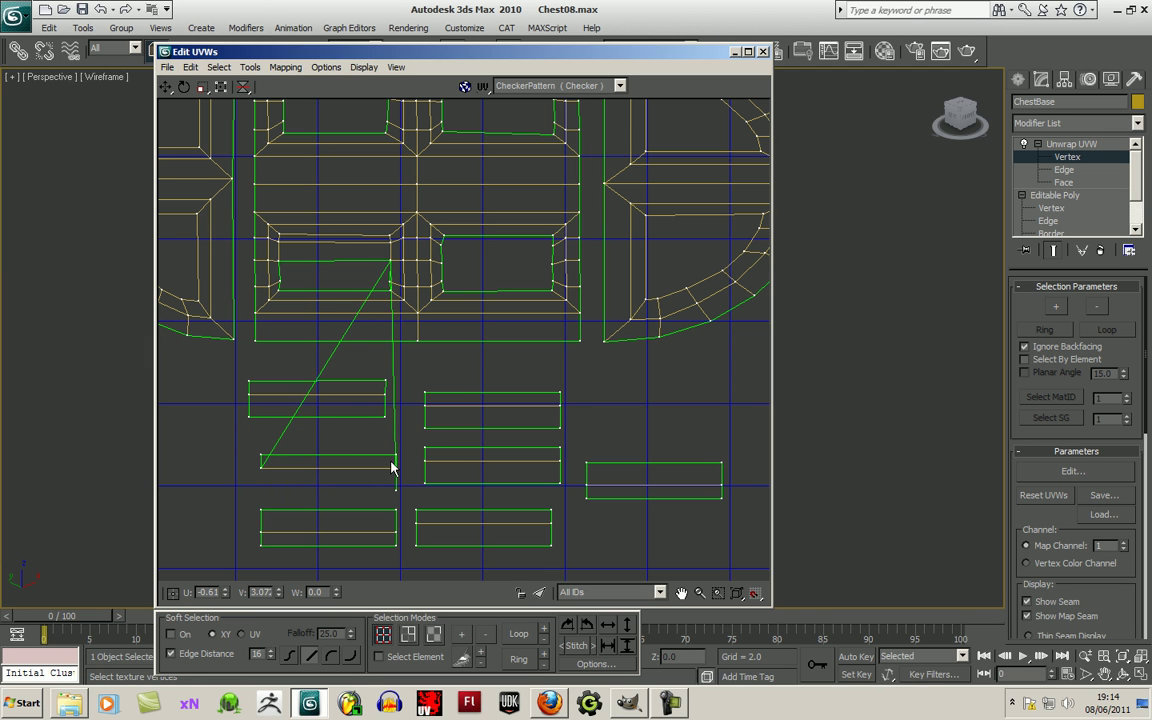
drag(396, 490, 279, 261)
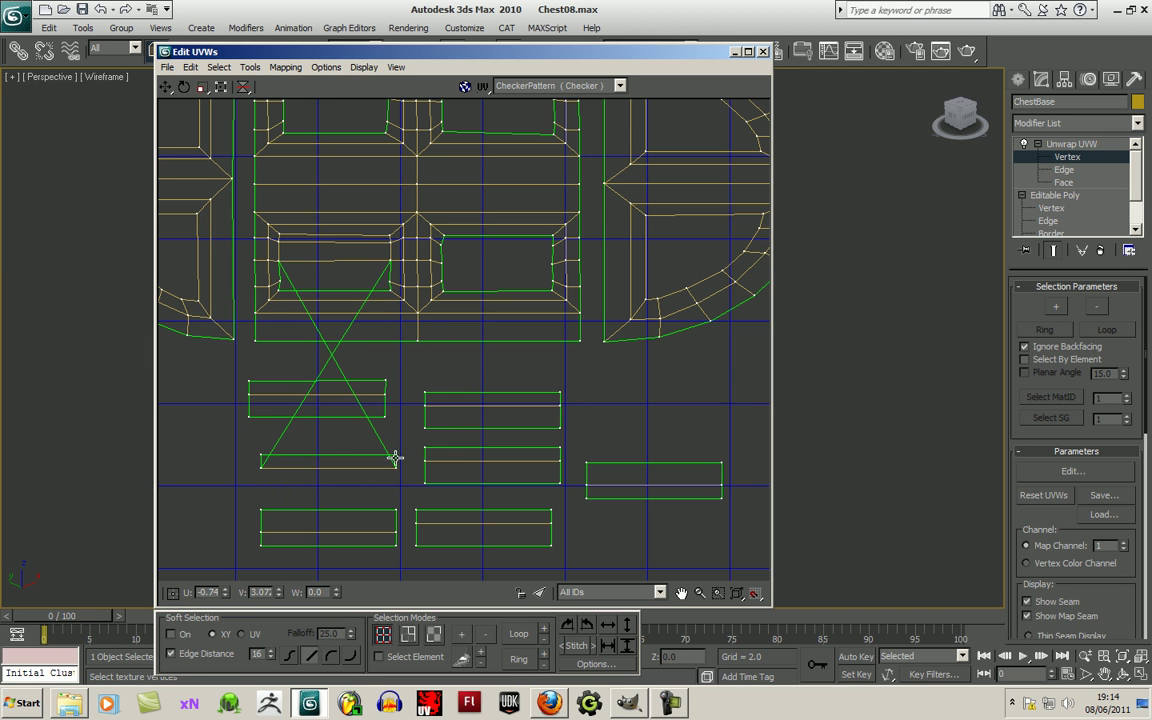
drag(393, 466, 279, 285)
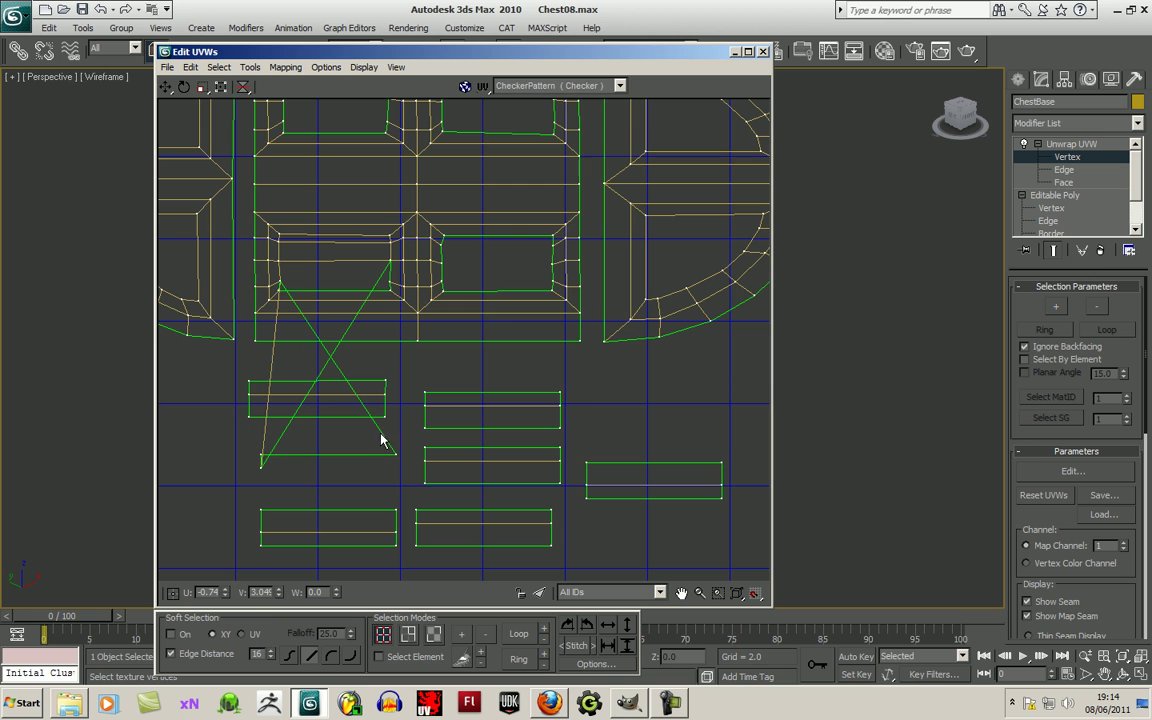
drag(397, 457, 391, 288)
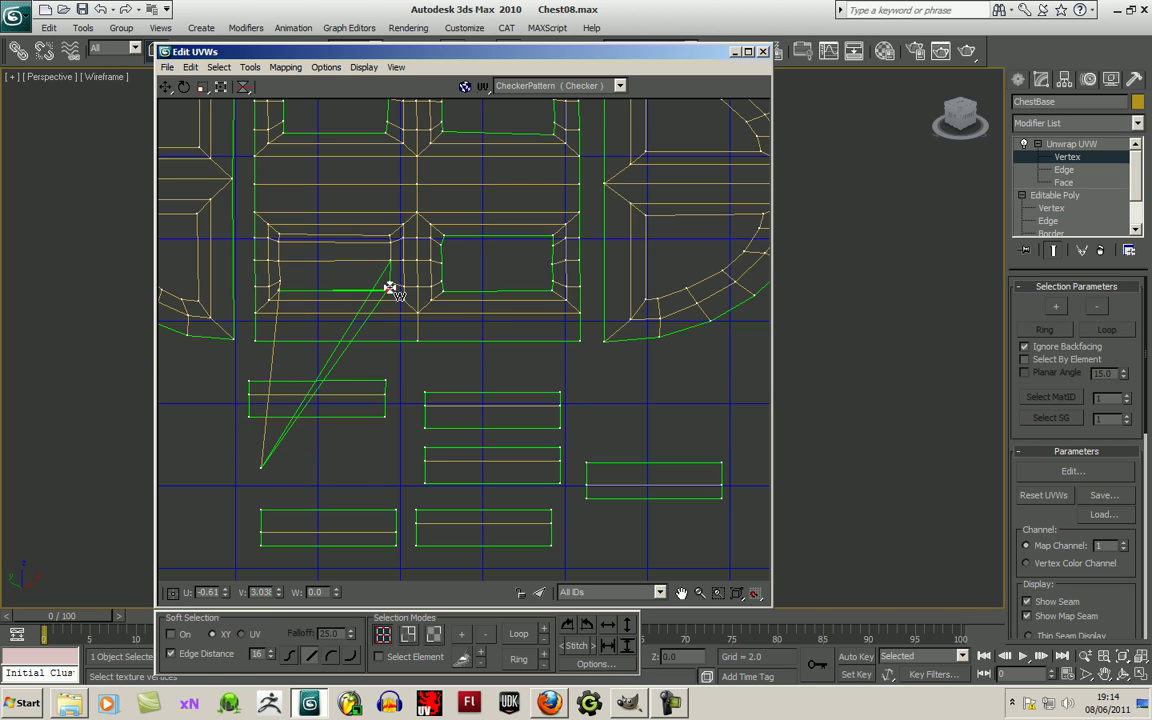
drag(262, 470, 392, 286)
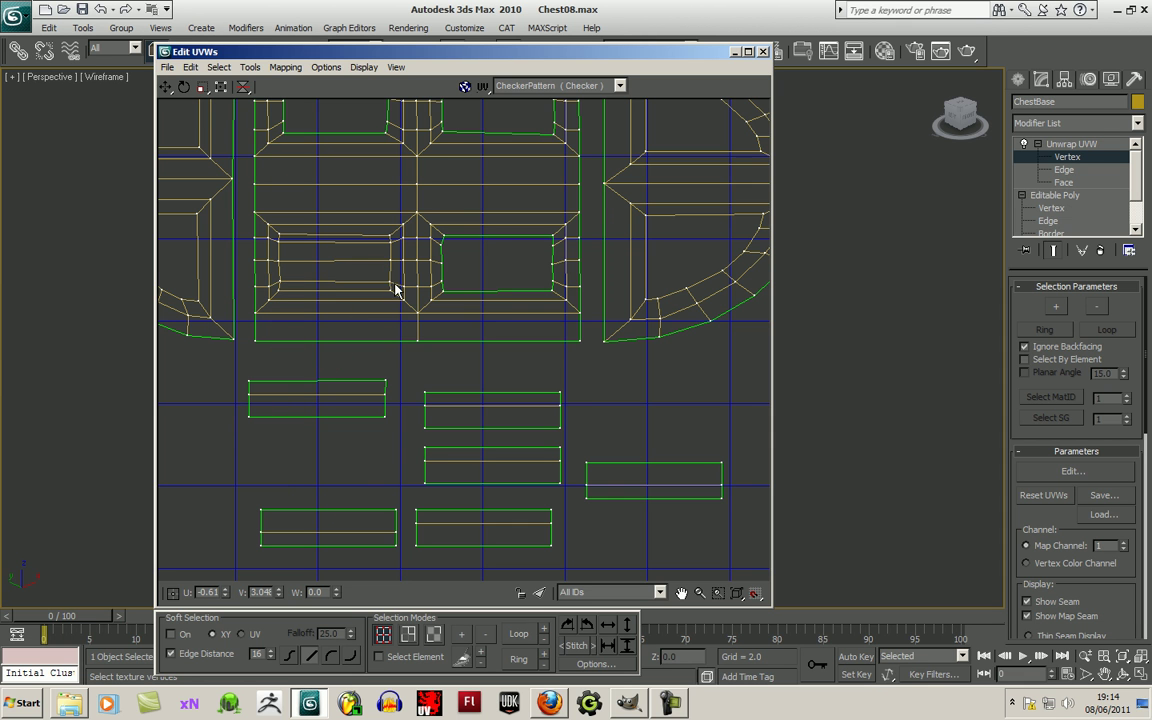
Step: Weld the middle column's uppermost panel strip to the upper right opening's top edge and fit its other vertices inside the opening's upper half
scroll(450, 351, up, 1)
middle_drag(456, 355, 442, 404)
scroll(435, 420, down, 2)
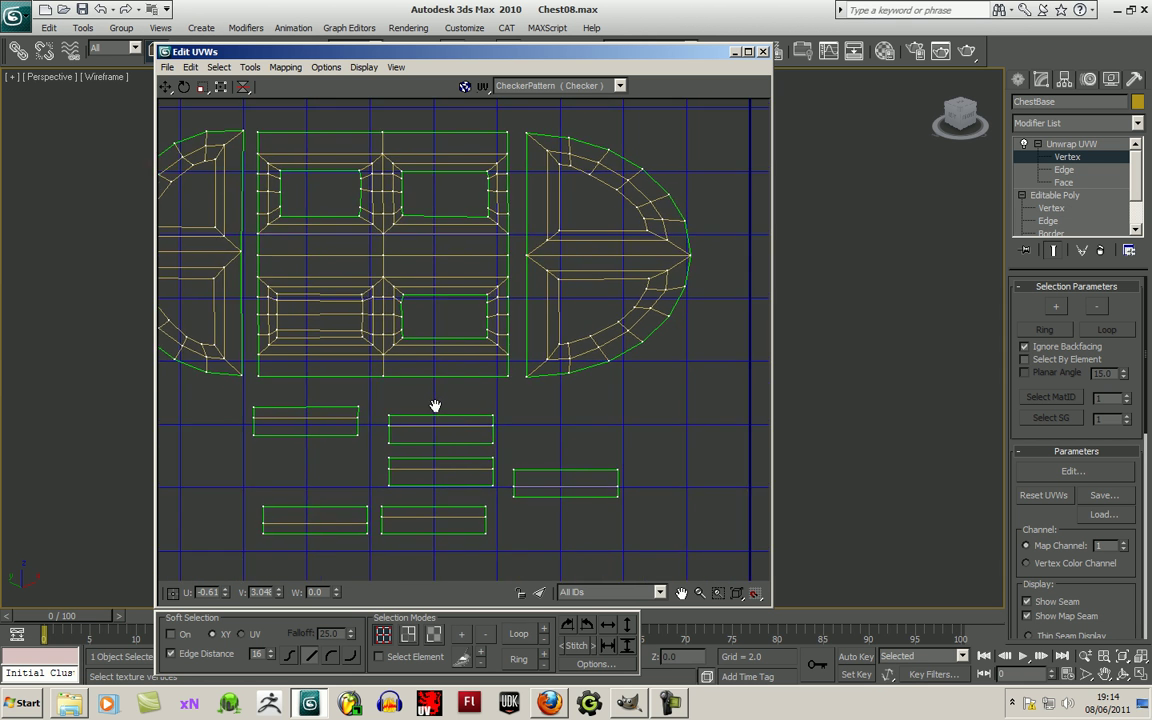
mouse_move(495, 418)
mouse_down()
mouse_move(502, 392)
mouse_move(494, 417)
mouse_up()
middle_drag(494, 424, 484, 488)
drag(484, 446, 471, 232)
drag(475, 486, 471, 237)
drag(373, 478, 383, 275)
drag(371, 485, 386, 238)
drag(371, 507, 386, 250)
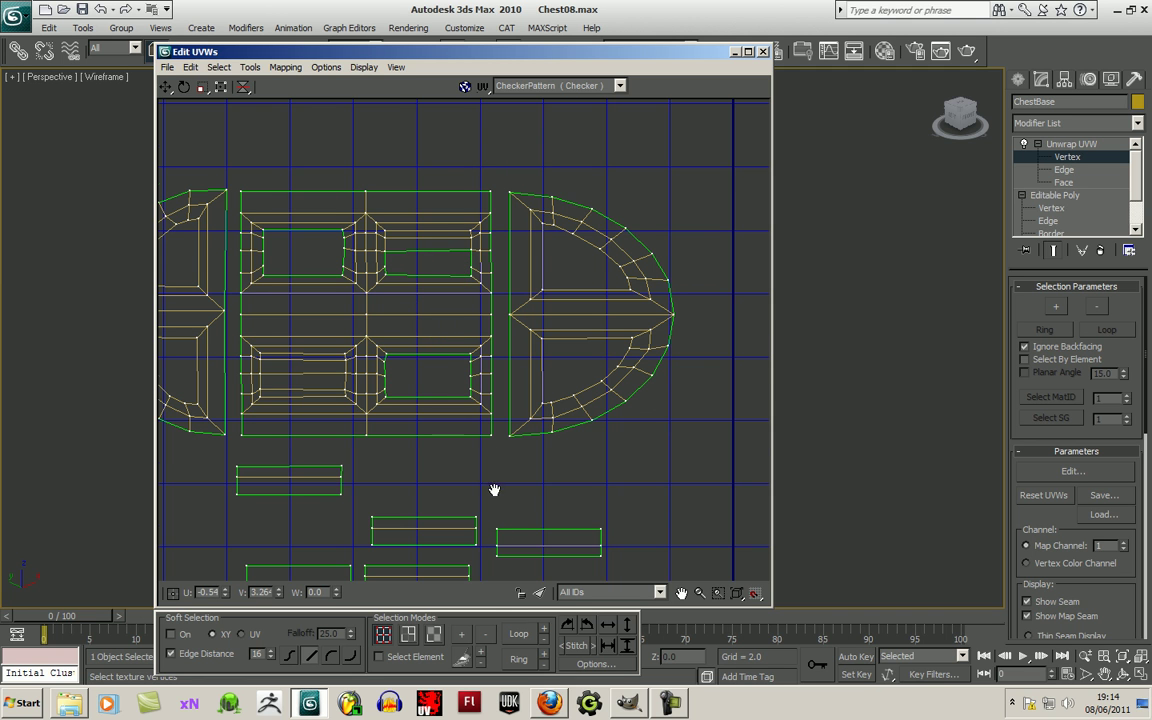
Step: Weld the rightmost loose strip between the fitted strip and the bottom edge of the upper right opening to close it
middle_drag(509, 433, 516, 396)
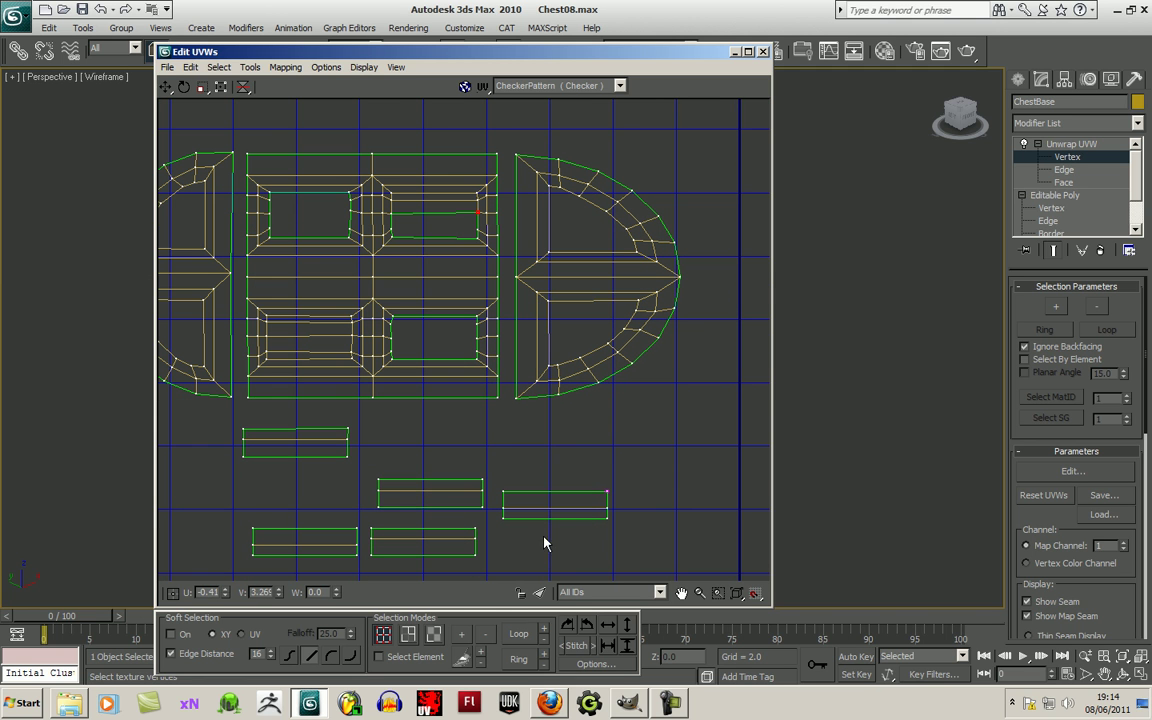
drag(609, 489, 478, 213)
drag(608, 507, 478, 230)
drag(609, 516, 478, 243)
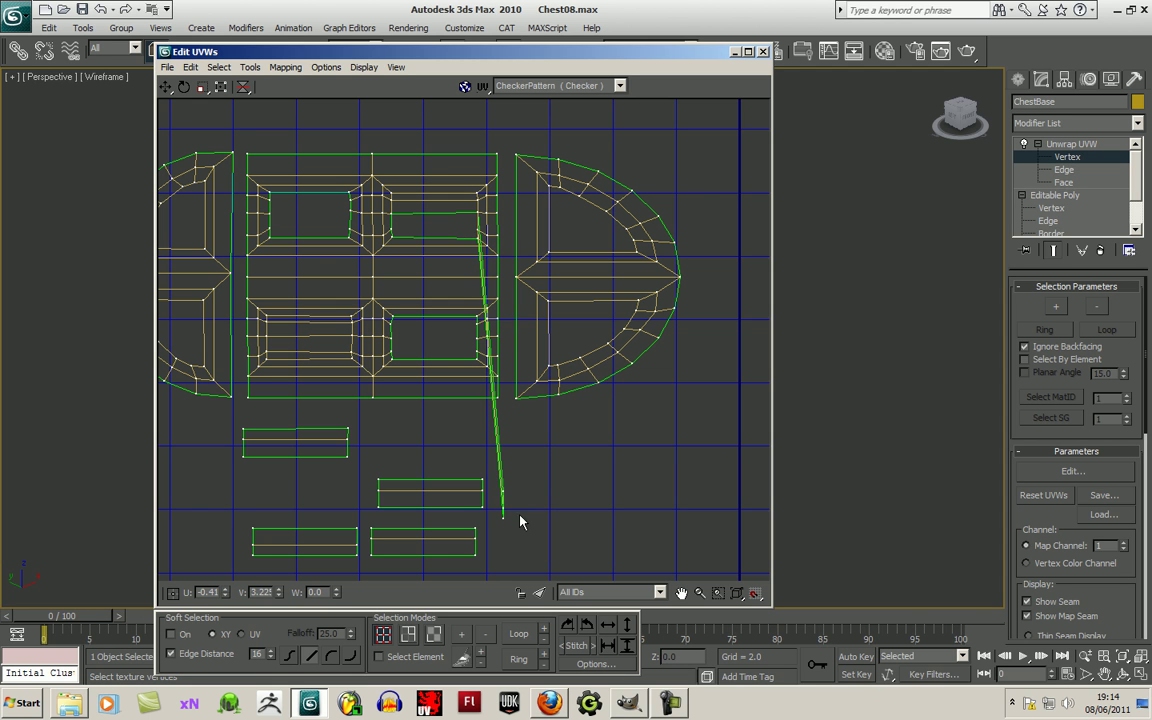
drag(504, 521, 394, 239)
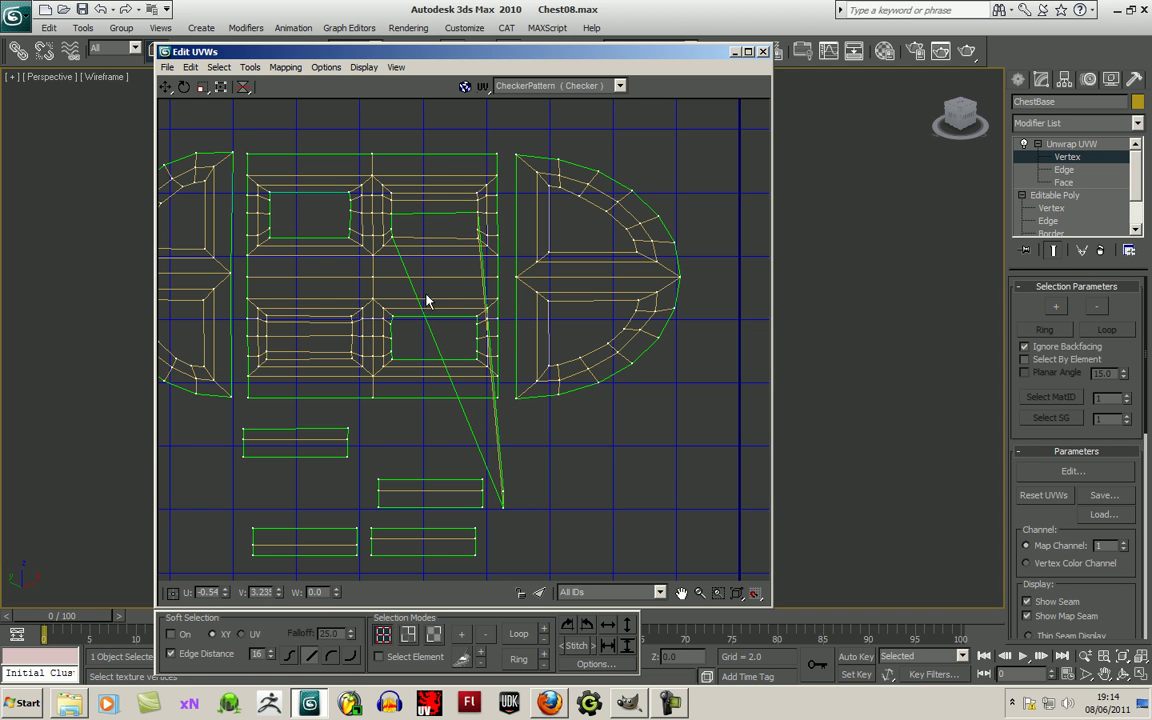
drag(503, 507, 392, 230)
drag(502, 490, 392, 214)
Step: Weld the left column's uppermost strip to the lower right opening's top edge, fitting its remaining vertices inside the opening's upper half
middle_drag(453, 369, 558, 429)
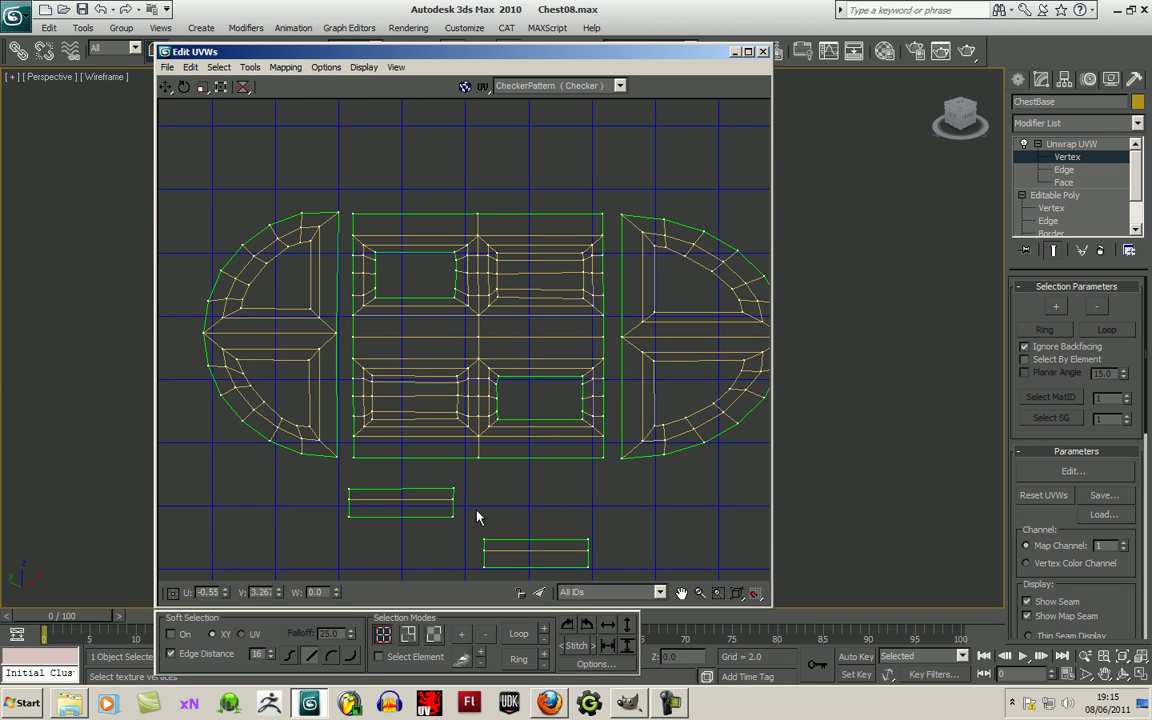
drag(454, 488, 583, 377)
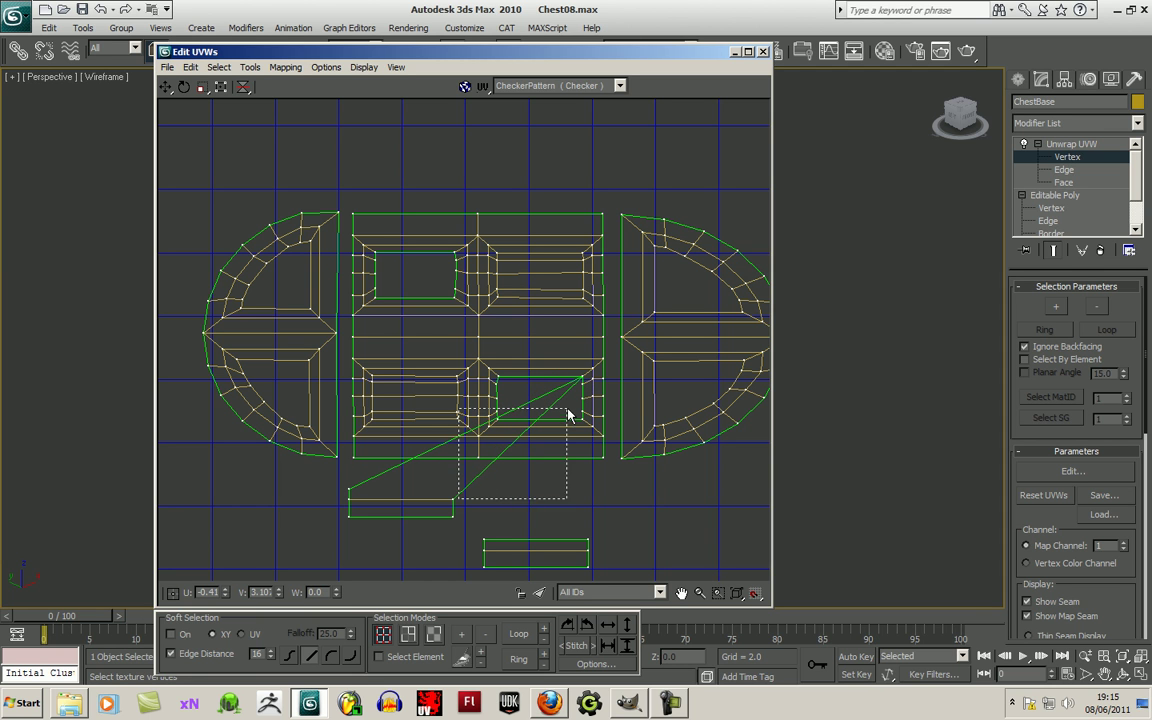
drag(458, 496, 583, 378)
drag(455, 516, 583, 398)
drag(350, 490, 501, 379)
drag(351, 501, 499, 386)
drag(351, 517, 500, 418)
scroll(540, 455, down, 8)
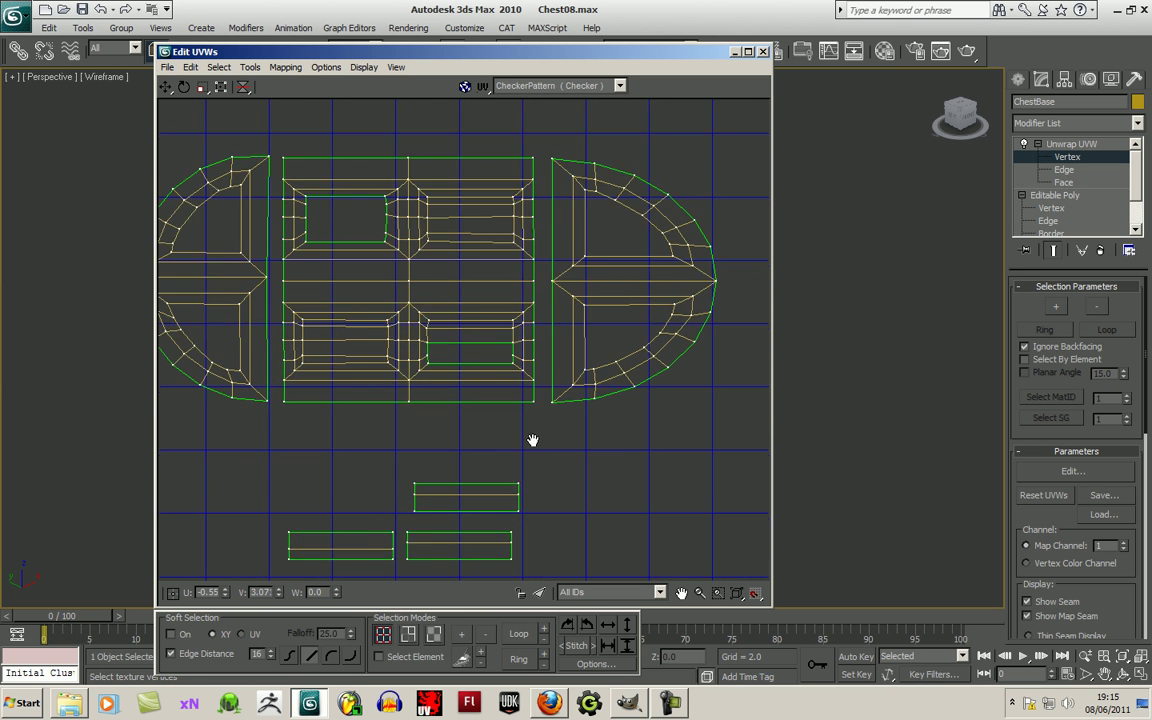
scroll(560, 450, down, 3)
middle_drag(548, 401, 536, 350)
middle_drag(511, 289, 473, 319)
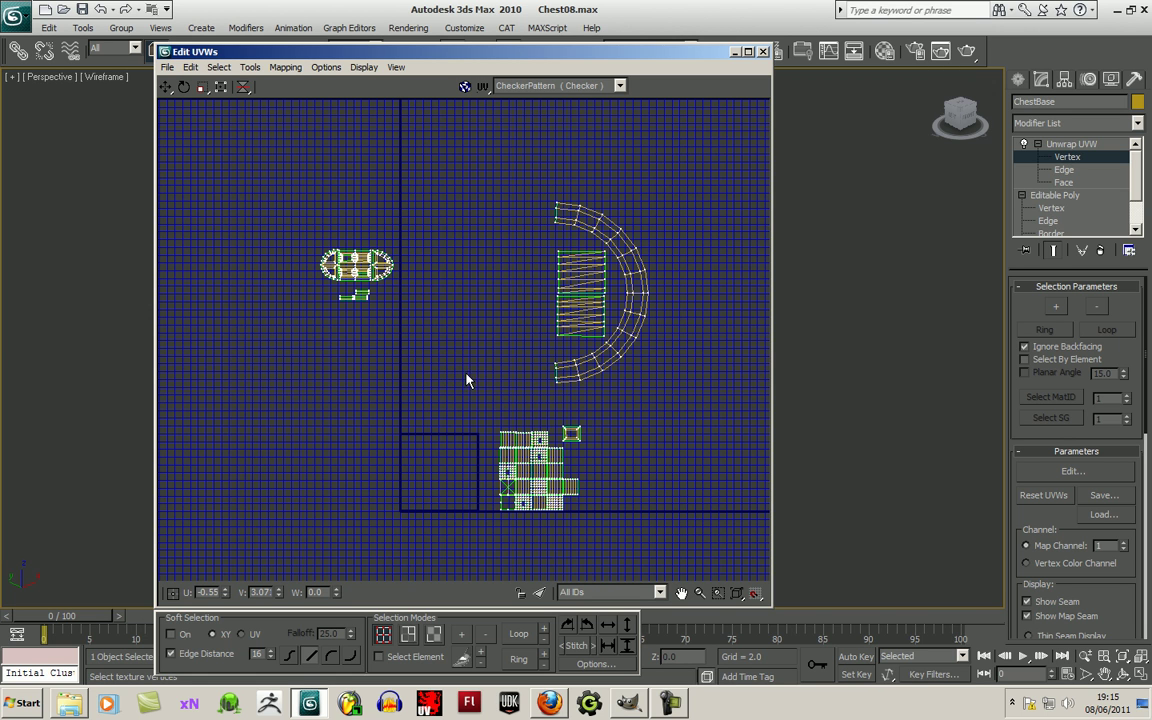
click(671, 705)
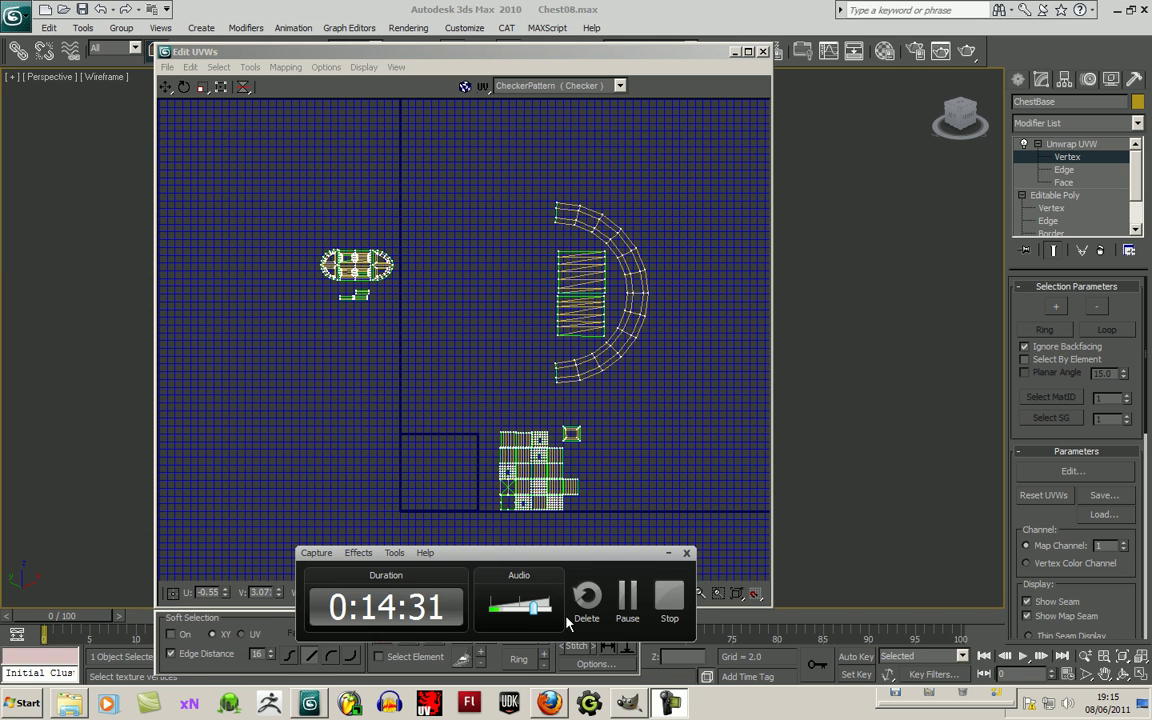